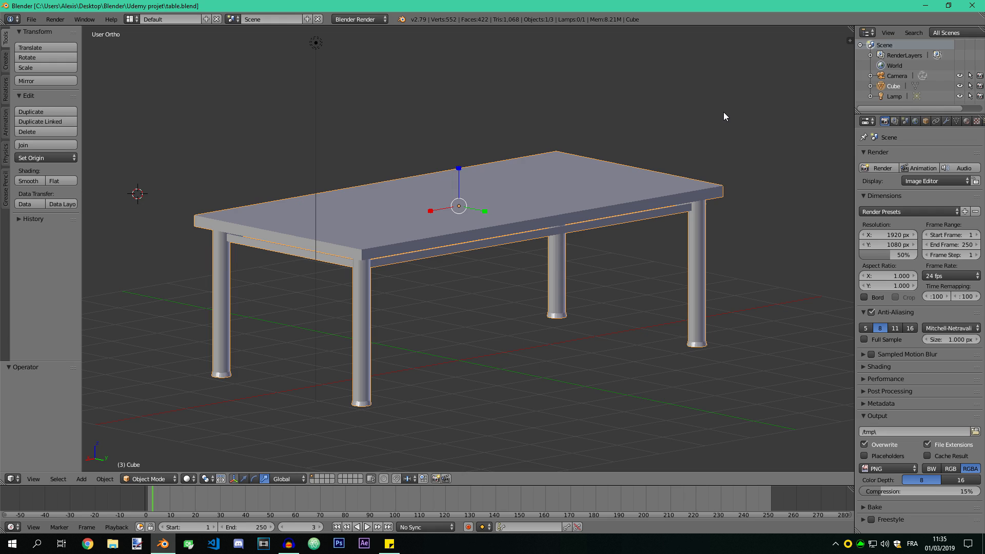
Step: Widen the properties editor beside the 3D view so its options fit fully
mouse_move(591, 277)
middle_mouse_down()
mouse_move(308, 191)
mouse_move(445, 241)
mouse_move(501, 283)
mouse_move(593, 275)
middle_mouse_up()
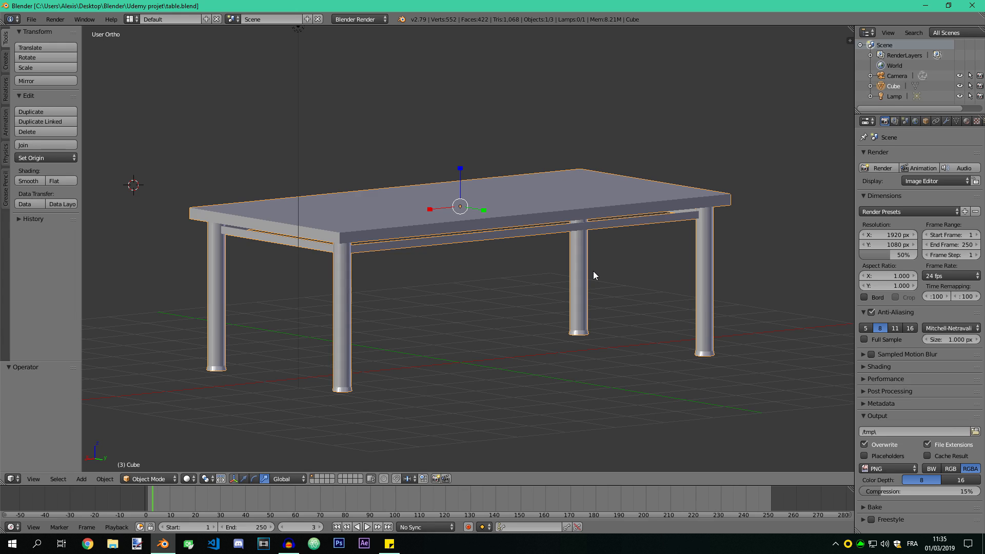
scroll(584, 257, "down", 2)
scroll(590, 264, "up", 2)
mouse_move(508, 312)
middle_mouse_down()
mouse_move(483, 296)
mouse_move(360, 302)
mouse_move(341, 285)
mouse_move(496, 332)
mouse_move(491, 319)
middle_mouse_up()
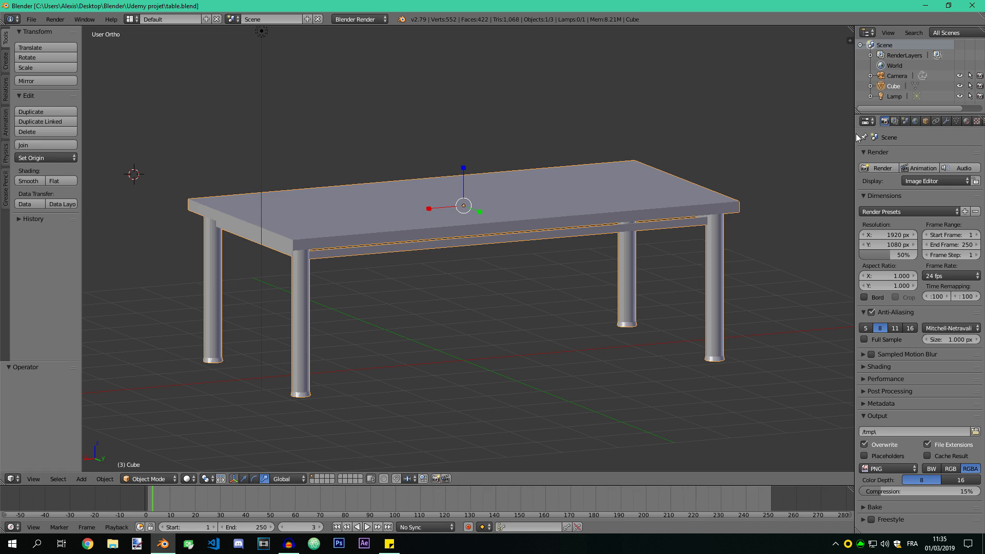
left_click_drag(854, 138, 816, 137)
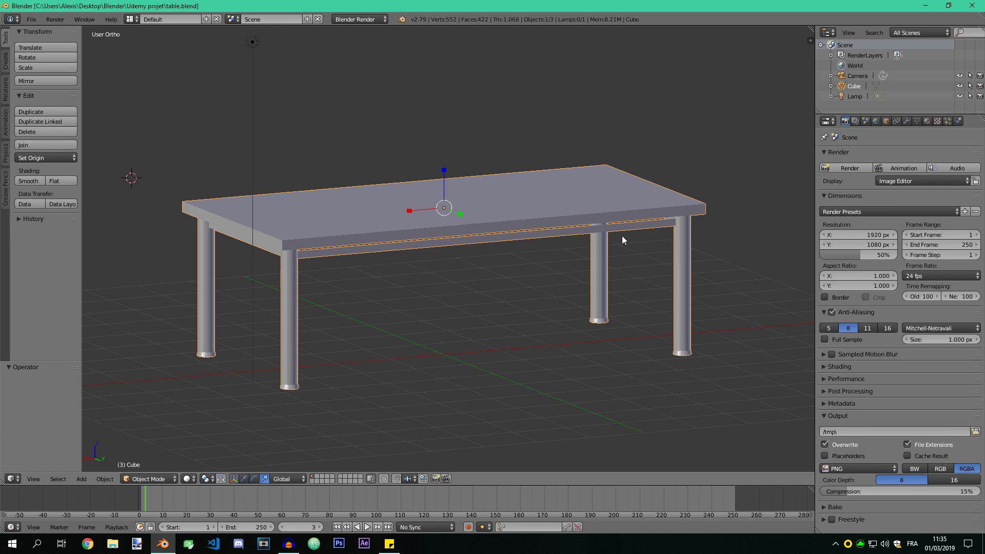
middle_click_drag(290, 217, 266, 202)
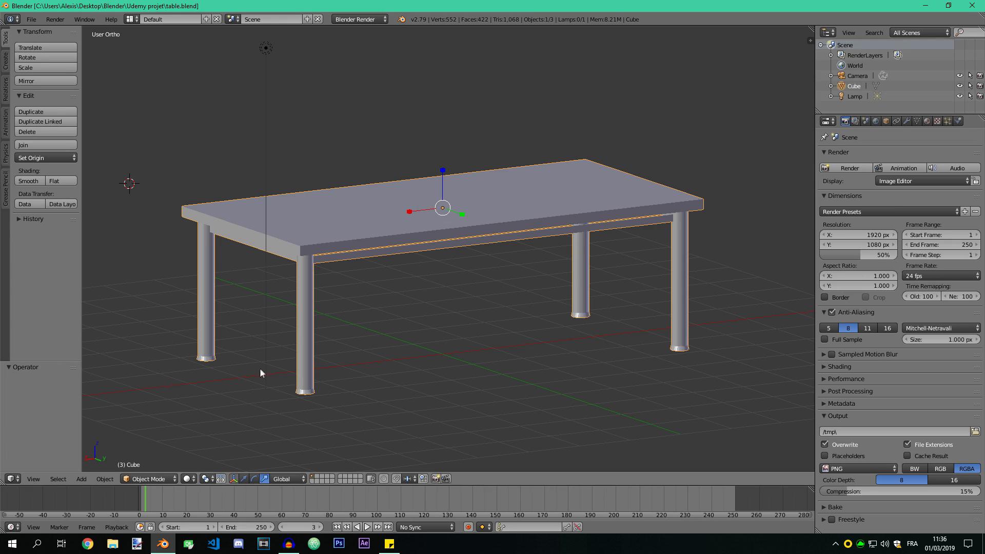
Step: Enter Edit Mode on the table, switch to face selection and select the tabletop's upper face
left_click(149, 478)
left_click(152, 457)
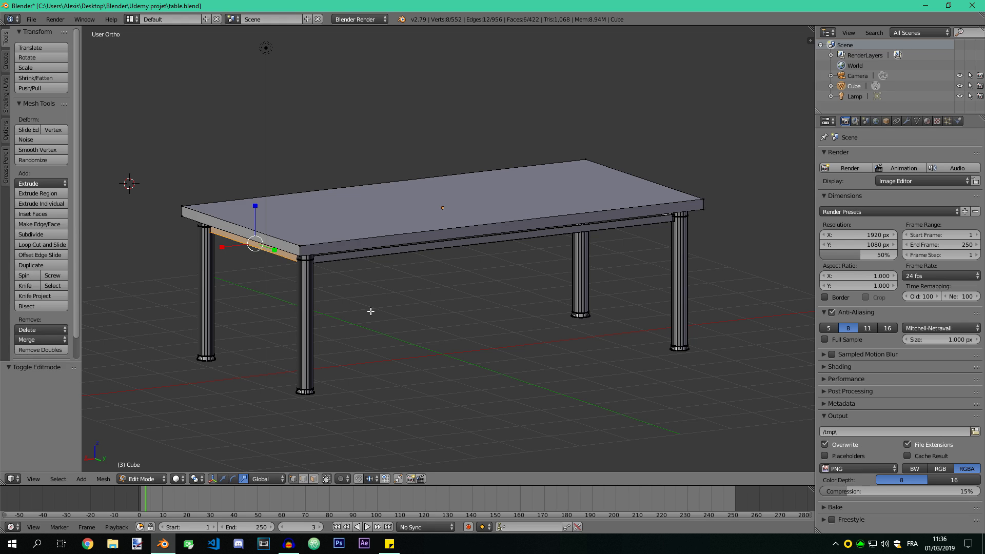
middle_click_drag(377, 290, 416, 287)
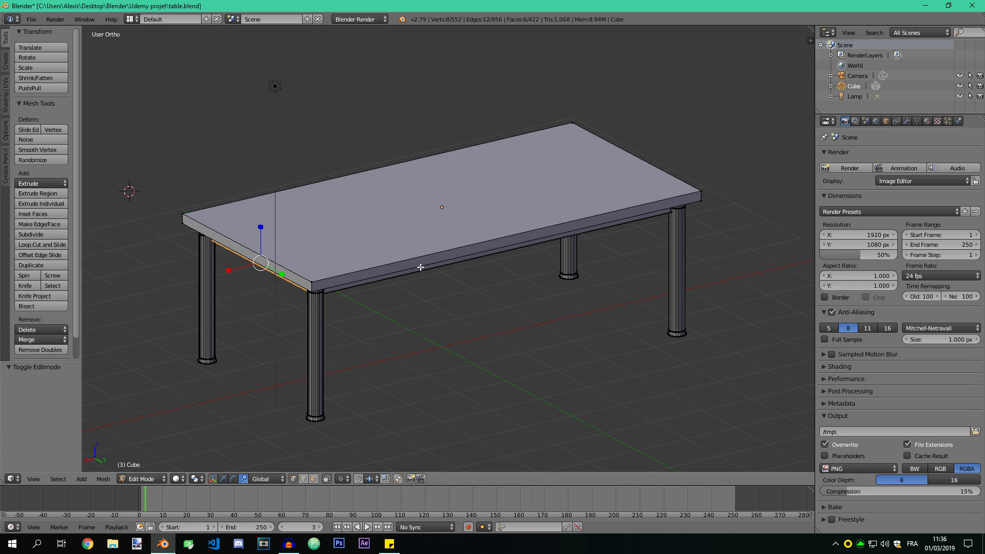
left_click(314, 479)
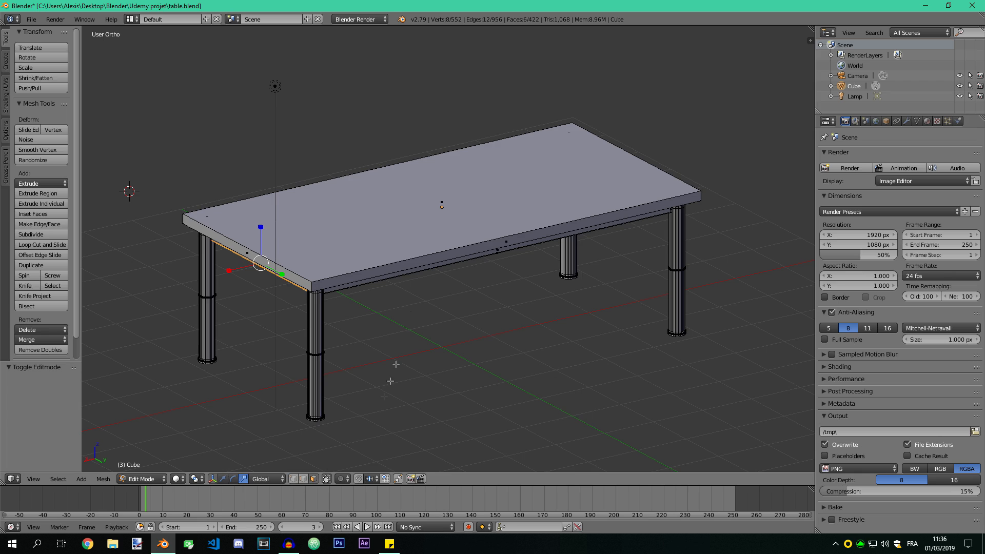
right_click(444, 205)
middle_click_drag(374, 217, 358, 199)
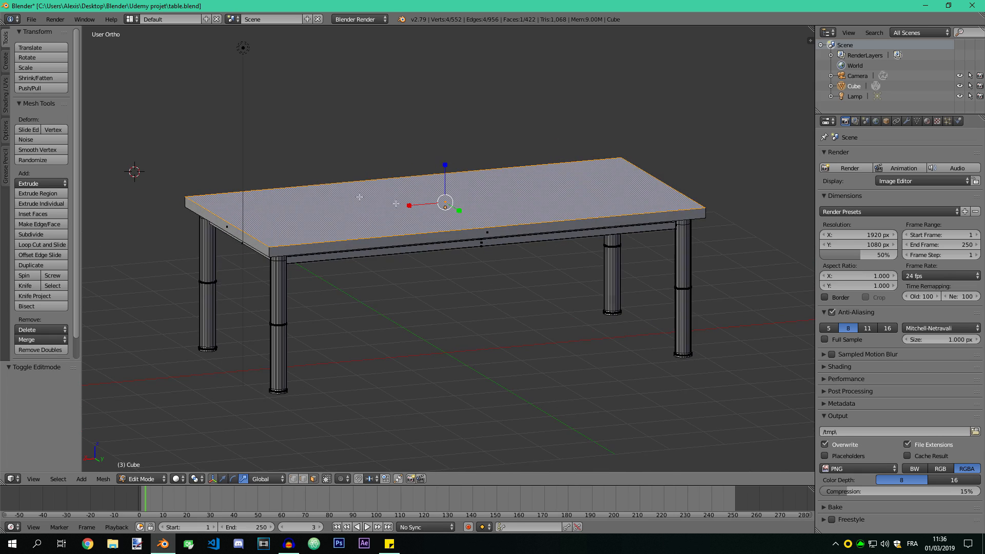
middle_click_drag(547, 176, 529, 208)
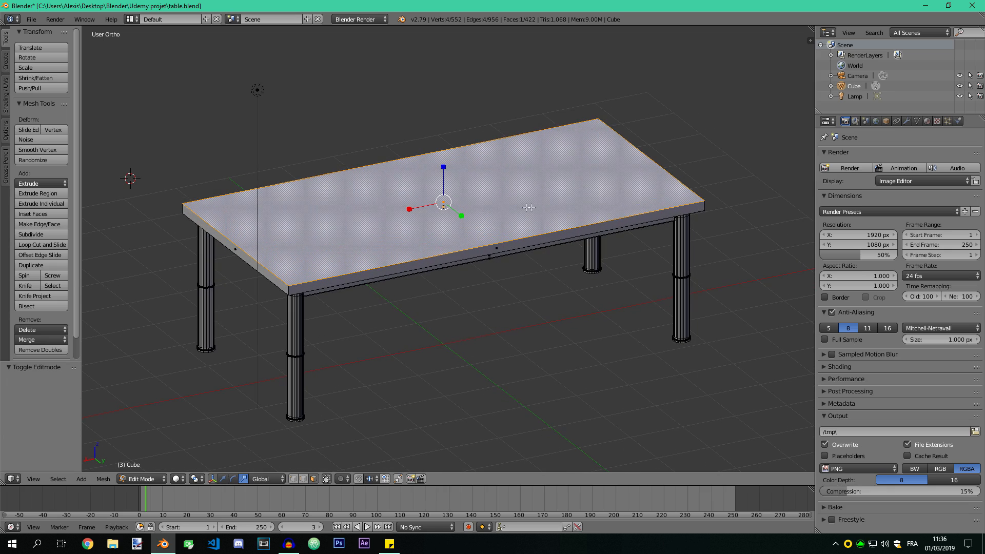
Step: Set the viewport shading to Texture and add a new material in a second material slot of the table
left_click(176, 478)
left_click(195, 432)
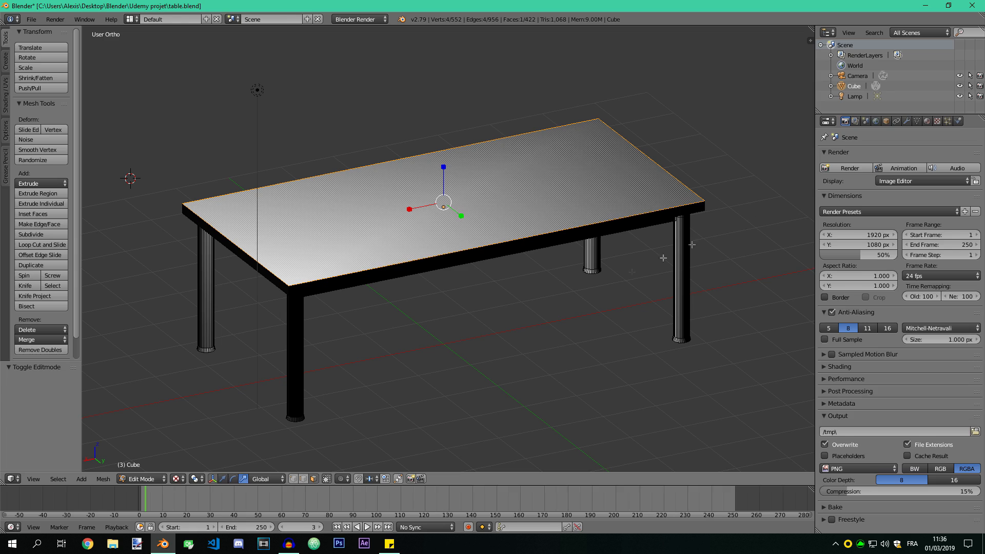
left_click(926, 121)
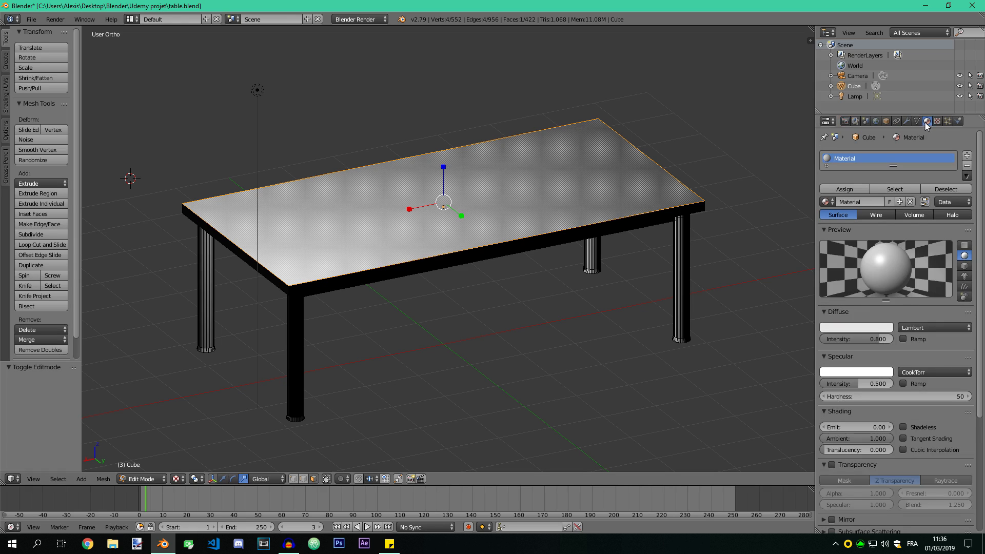
left_click(966, 155)
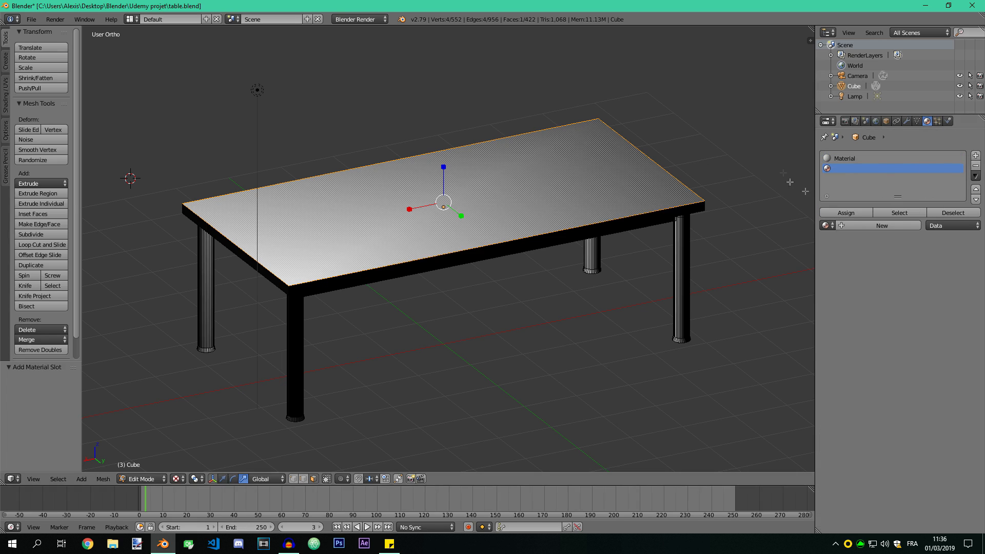
left_click(854, 225)
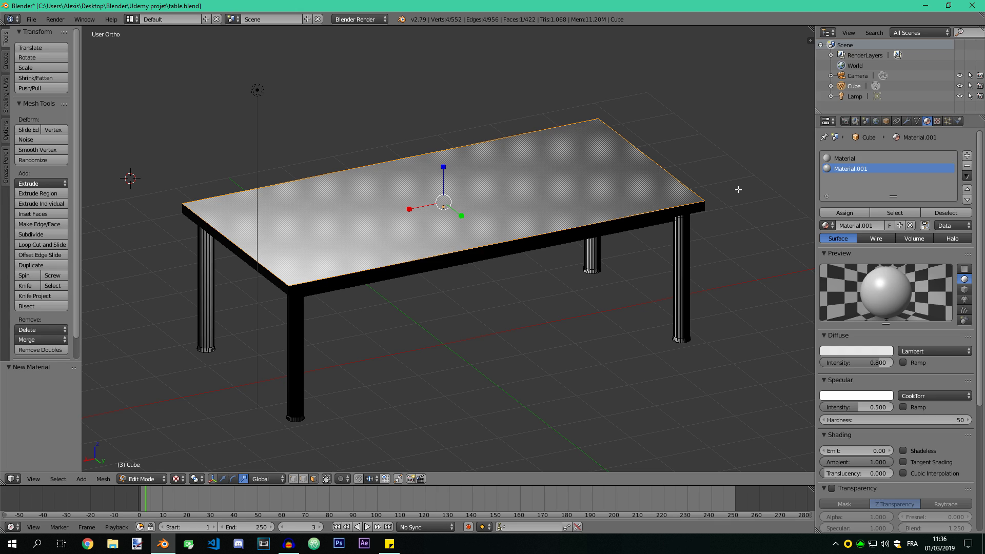
Step: Switch the render engine to Cycles Render and enable nodes for the new material
left_click(363, 20)
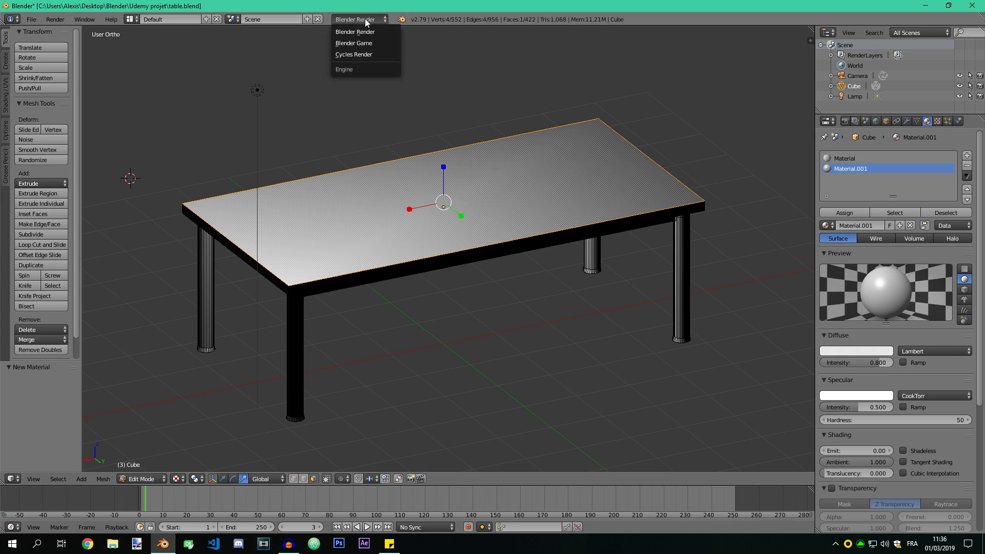
left_click(358, 54)
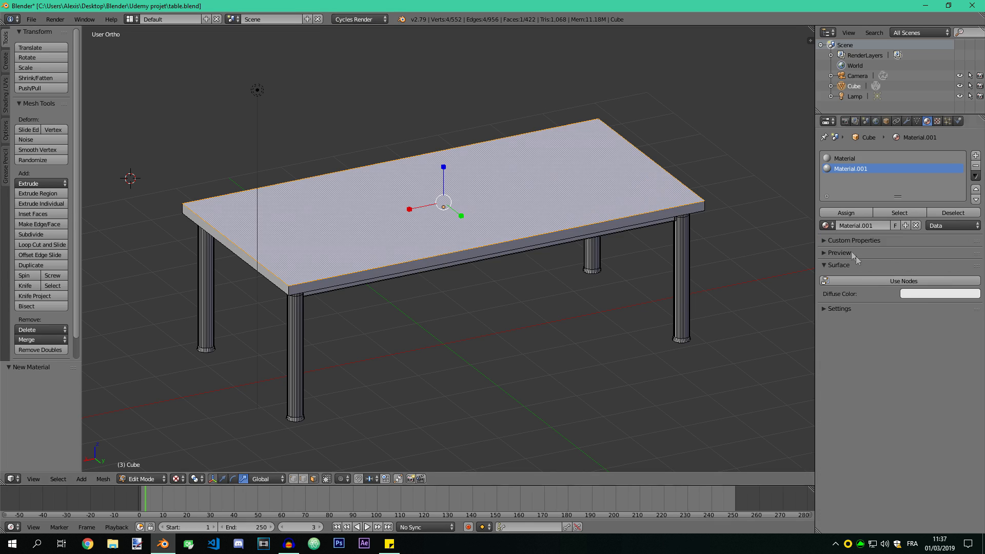
left_click(893, 281)
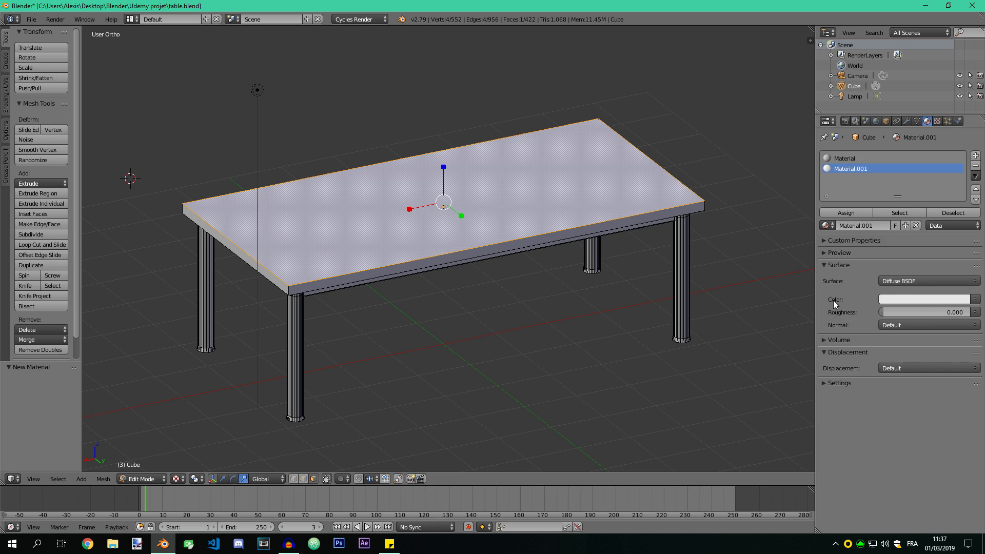
Step: Use bois.jpg from the texture folder as the Image Texture for the diffuse color, and assign the material to the tabletop face
left_click(974, 300)
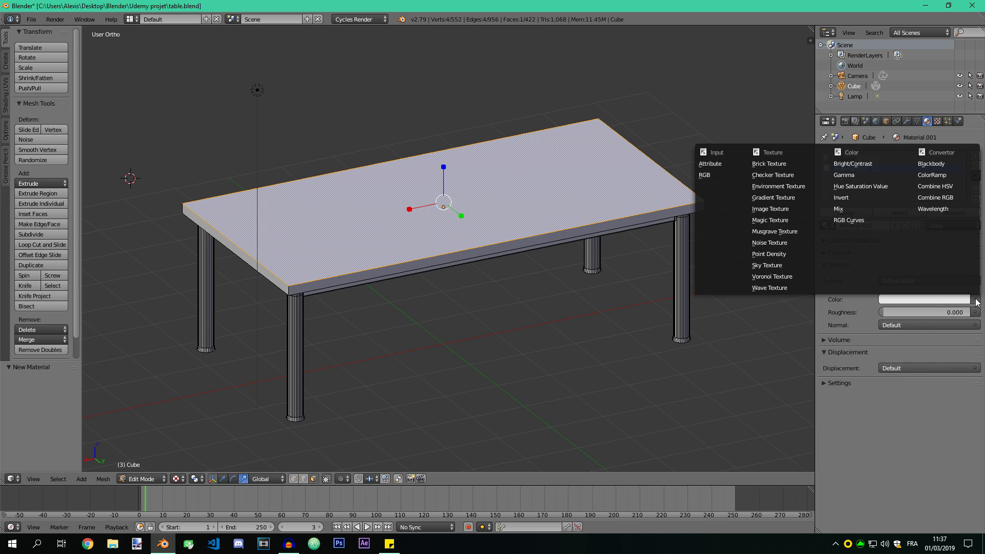
left_click(771, 209)
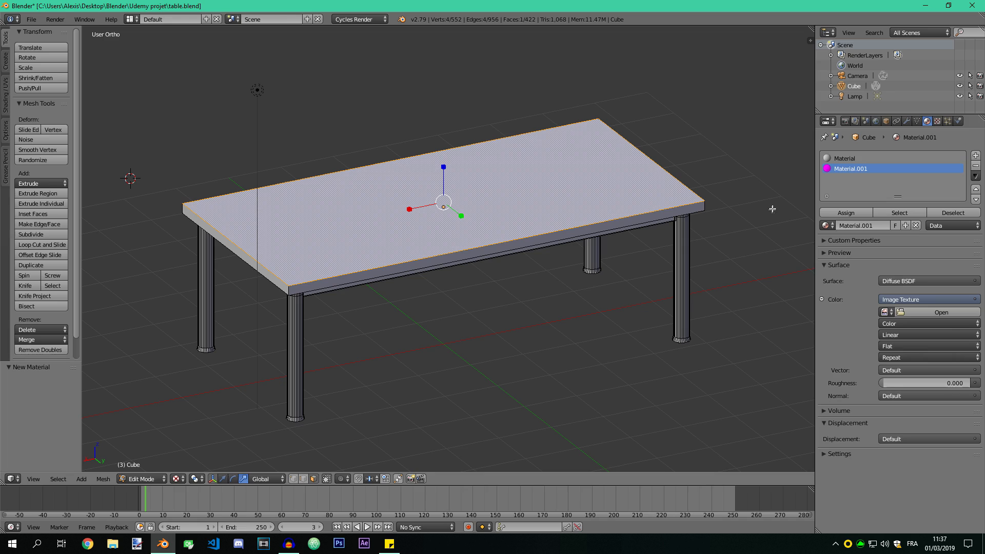
left_click(929, 311)
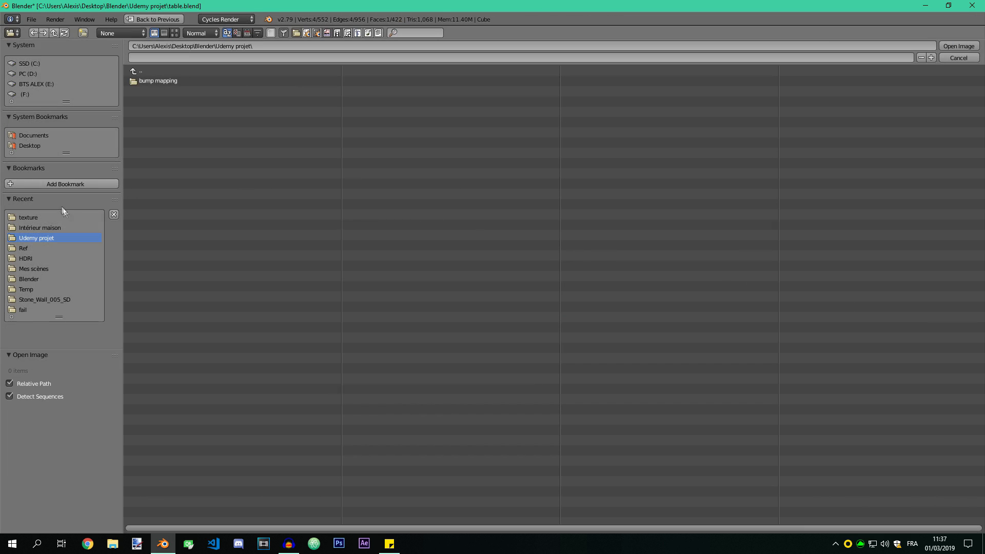
left_click(26, 217)
left_click(175, 32)
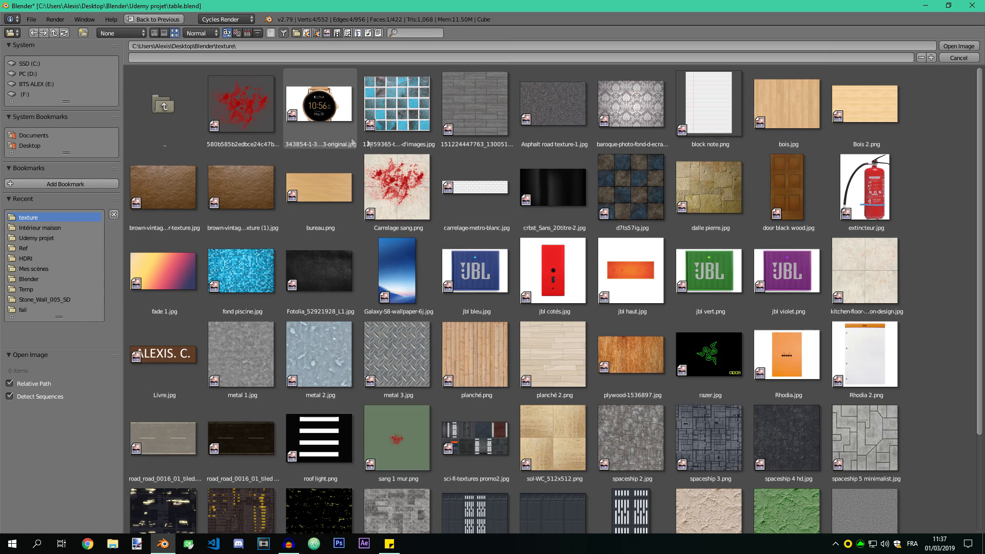
double_click(787, 107)
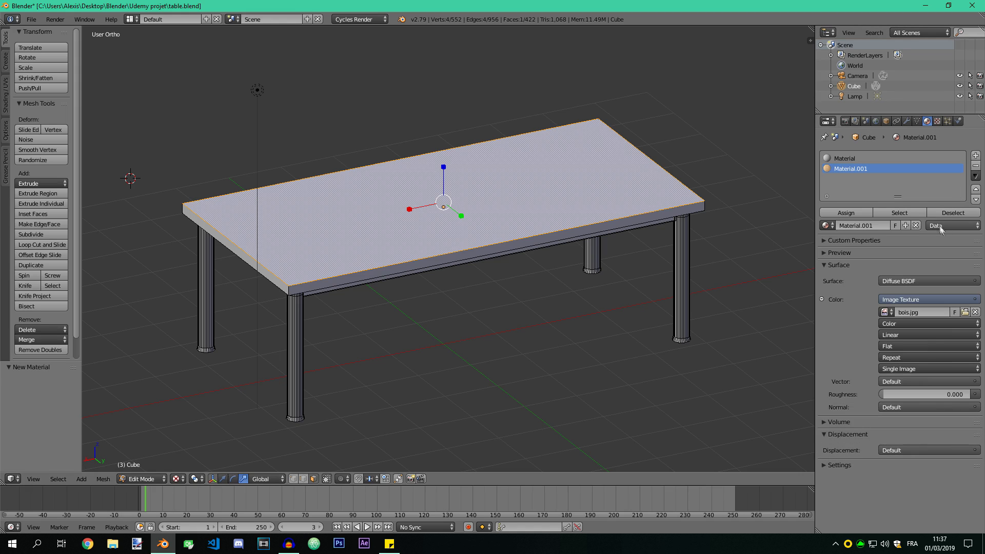
left_click(852, 211)
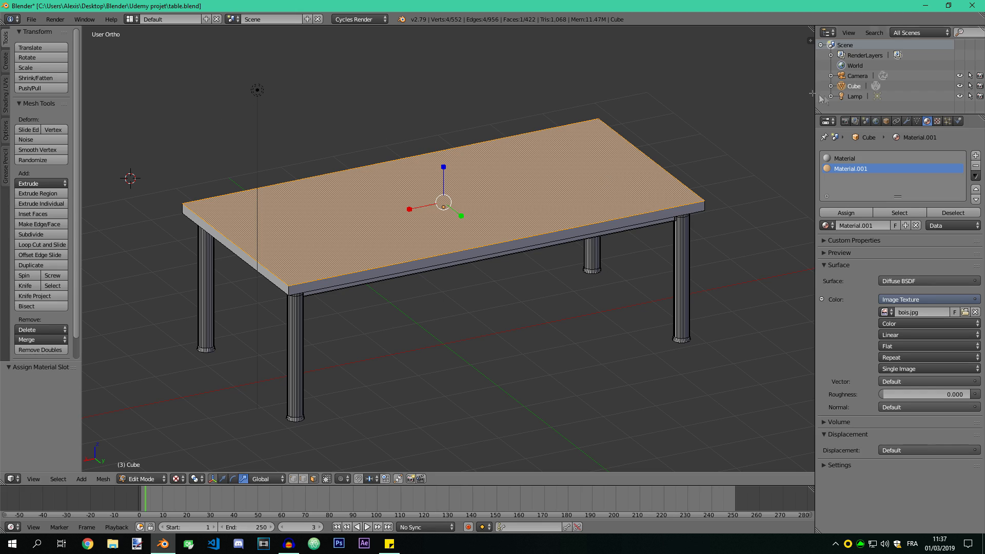
Step: Change the properties editor into a wider UV/Image Editor and show bois.jpg in it
left_click(828, 125)
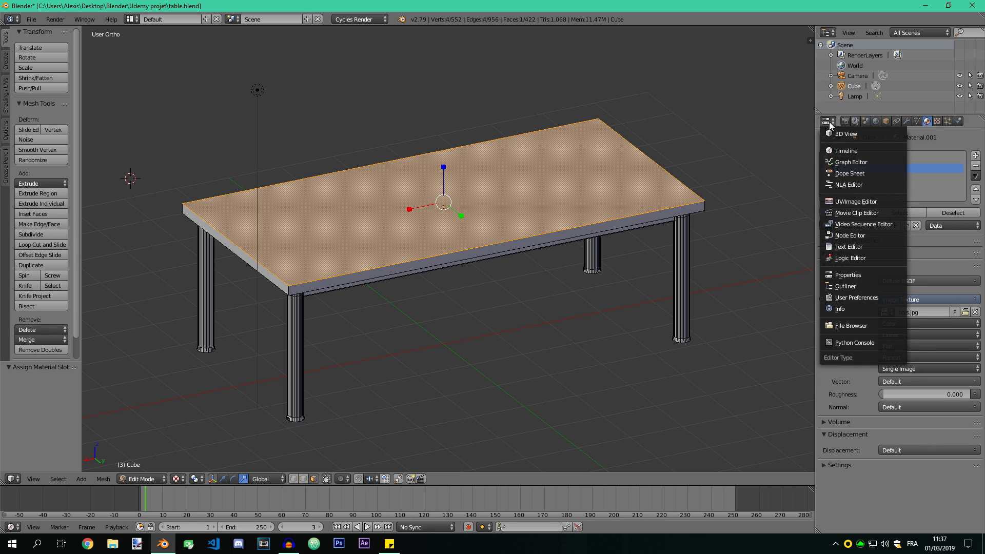
left_click(869, 203)
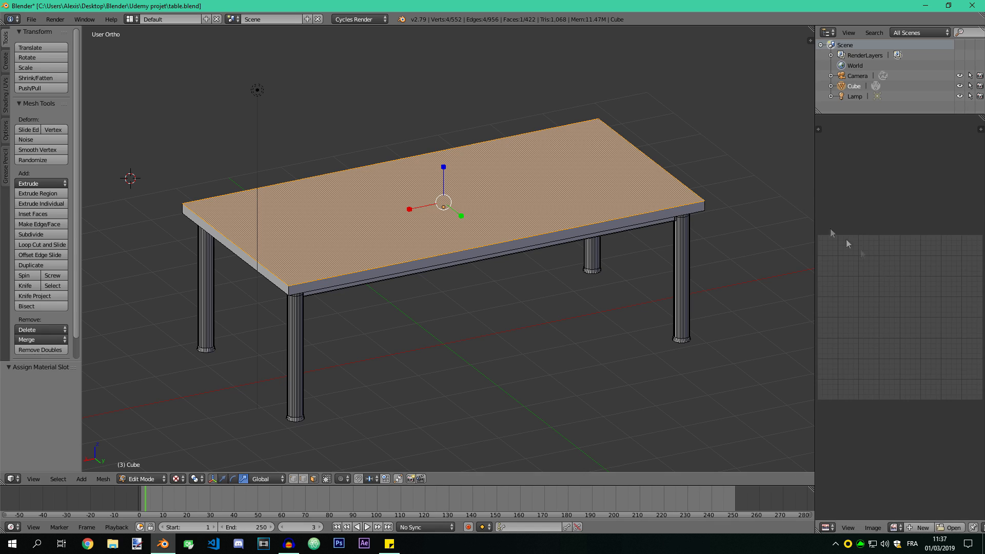
left_click_drag(816, 181, 695, 190)
scroll(792, 217, "up", 1)
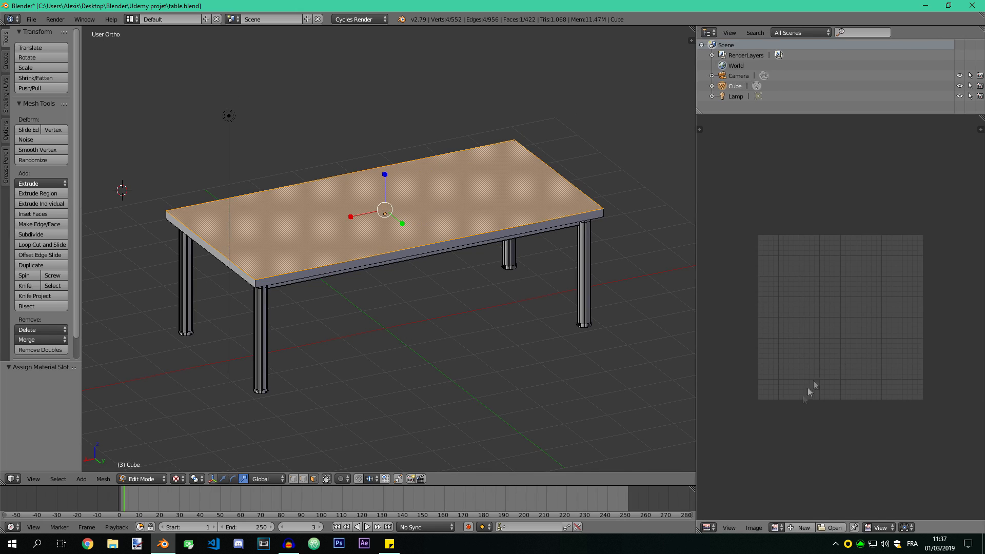
left_click(777, 527)
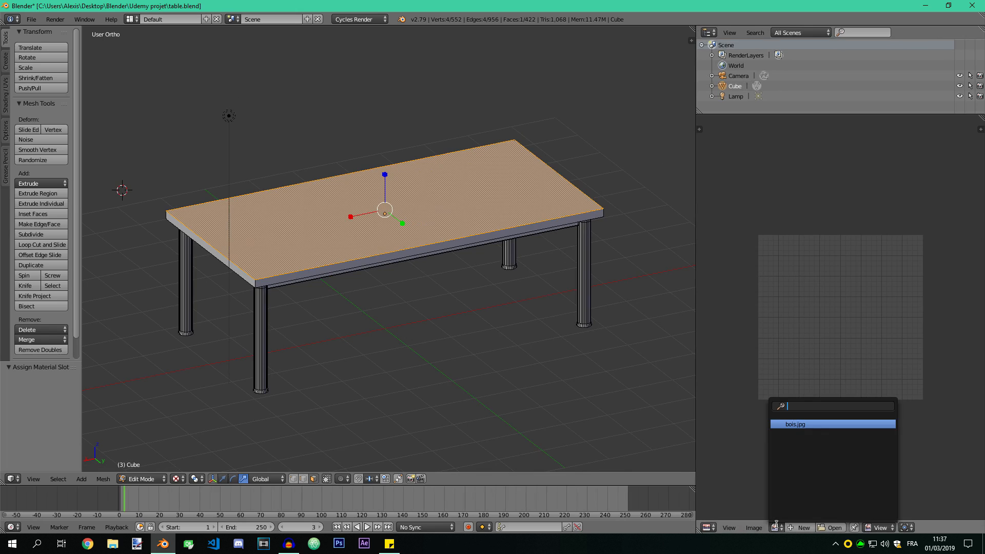
left_click(792, 425)
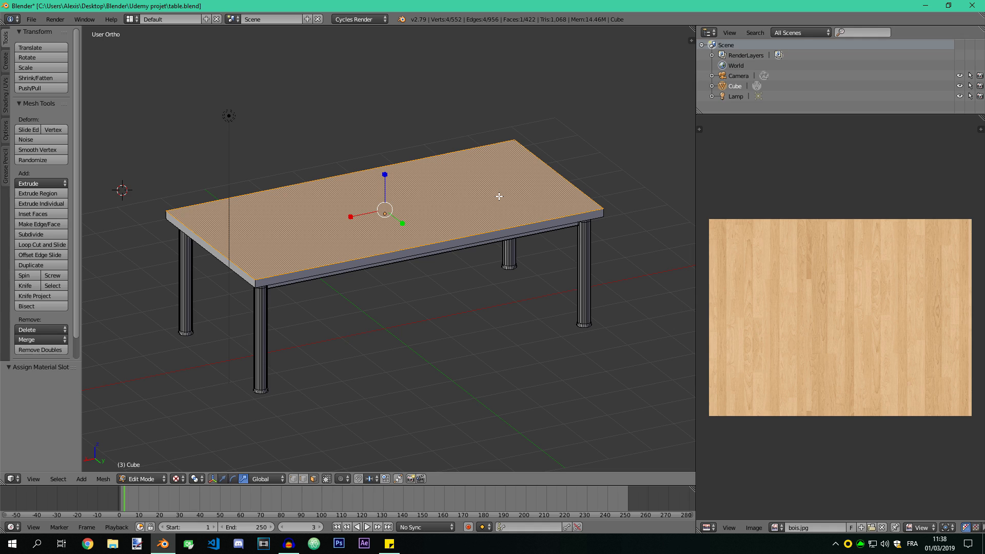
Step: Unwrap the selected tabletop face with the standard Unwrap method and inspect the wood texture on it
key("u")
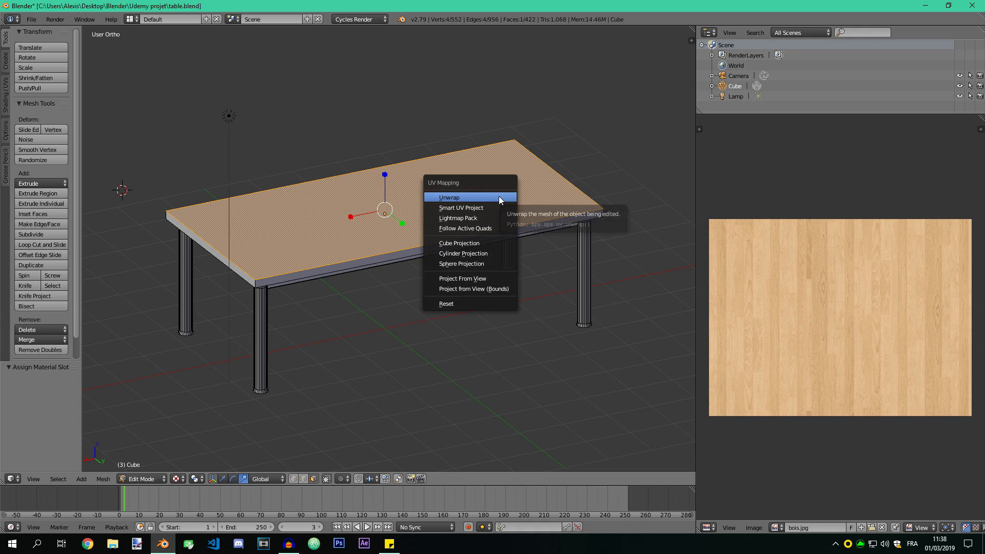
left_click(457, 198)
scroll(836, 307, "down", 1)
middle_click_drag(347, 190, 390, 211)
scroll(338, 211, "up", 1)
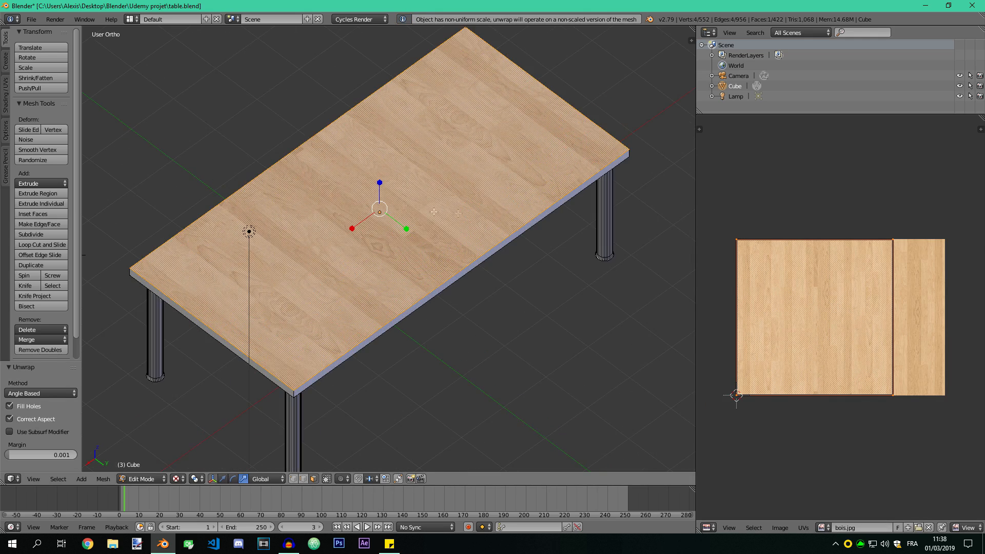
middle_click_drag(377, 162, 361, 148)
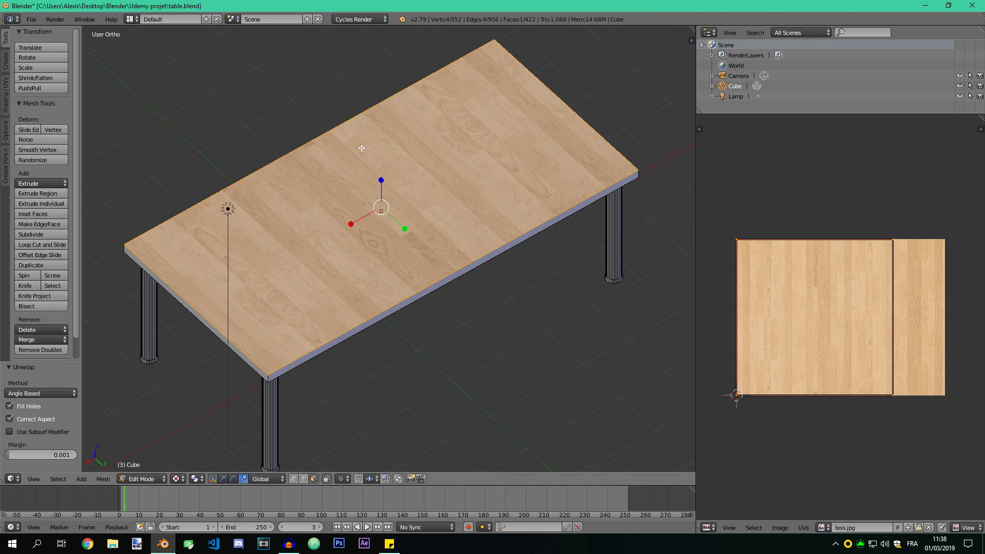
scroll(387, 164, "down", 1)
mouse_move(512, 216)
middle_mouse_down()
mouse_move(518, 205)
mouse_move(492, 226)
mouse_move(513, 216)
mouse_move(507, 223)
middle_mouse_up()
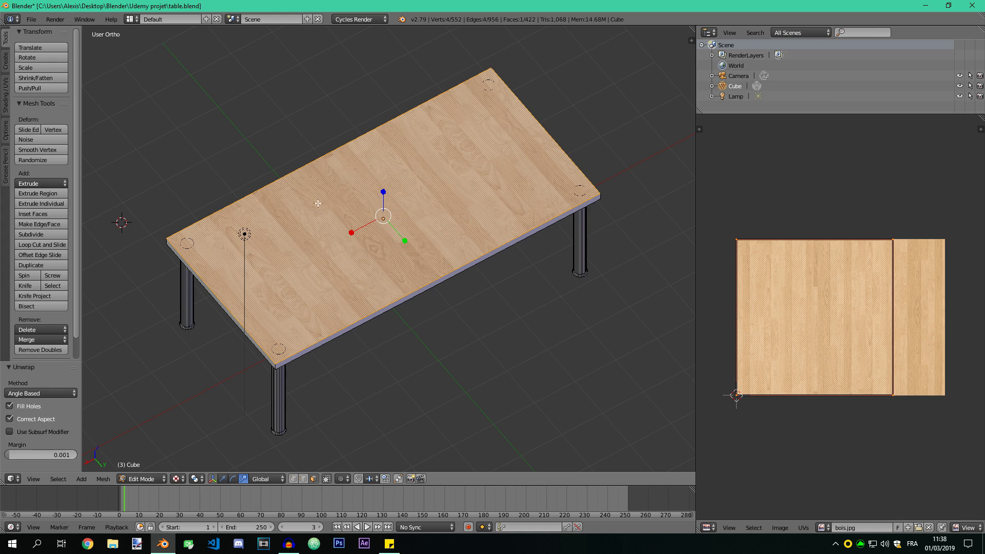
Step: Move the two right-hand UV vertices 0.335 along X to the edge of the wood image, and select the whole UV face
right_click(892, 244)
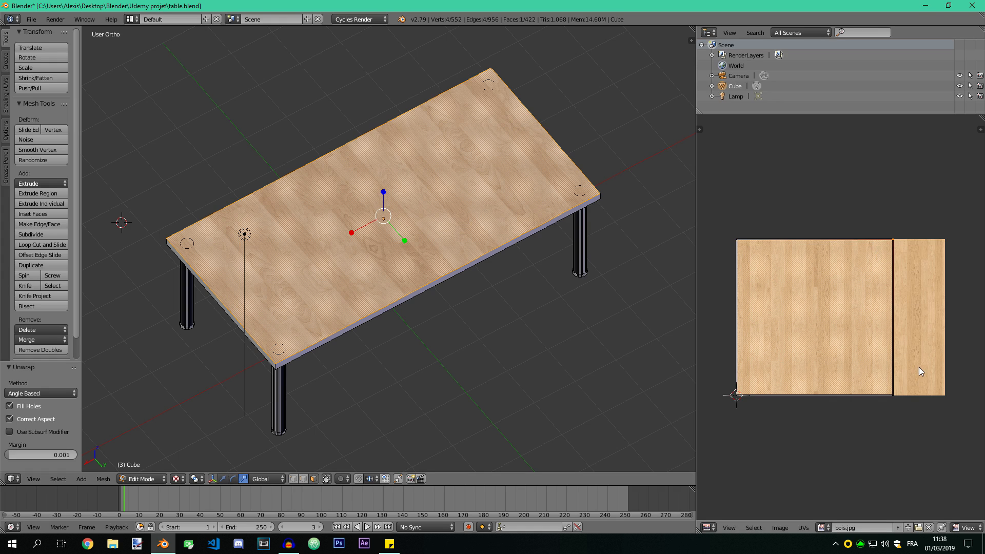
right_click(894, 394, "shift")
key("g")
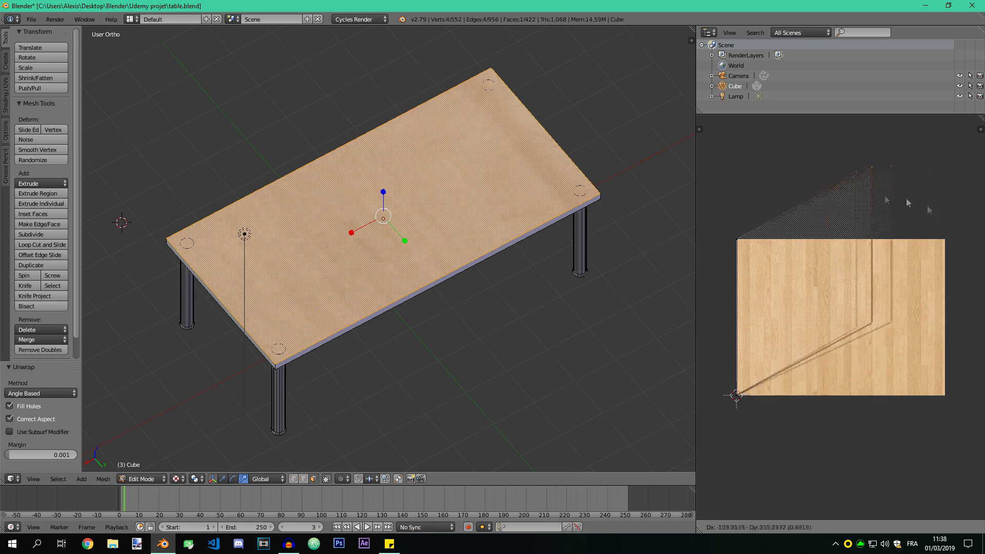
left_click(934, 273)
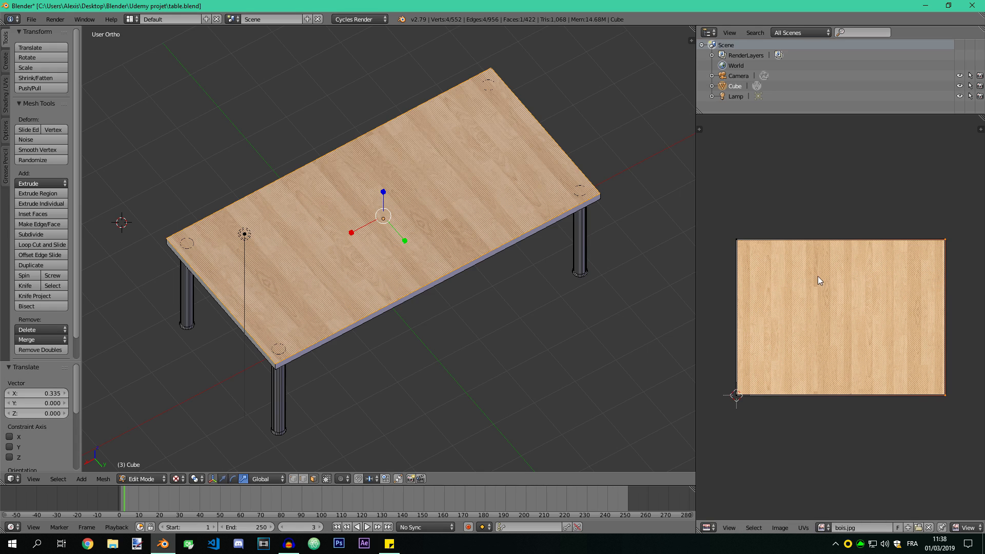
key("a")
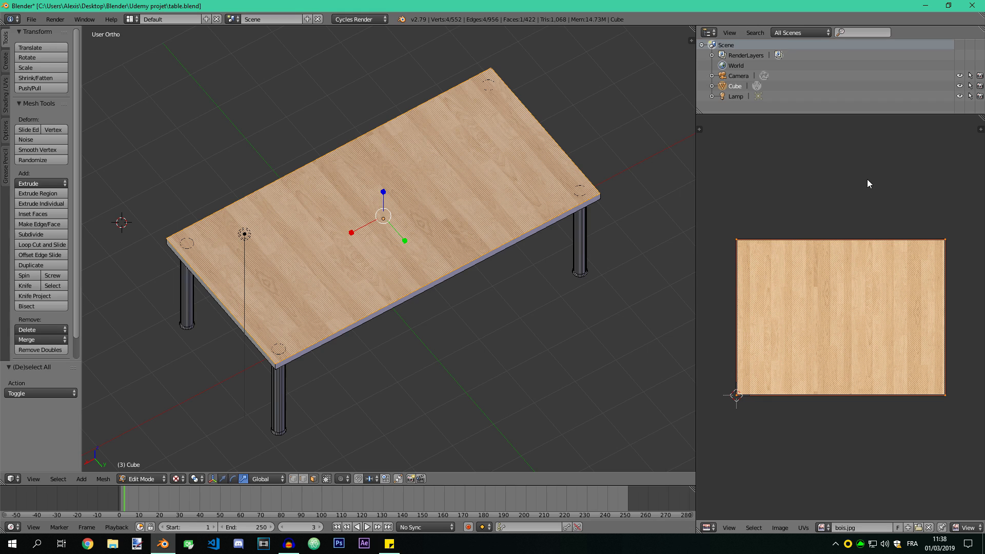
Step: Rotate the tabletop's UV face 90° in the UV/Image Editor and inspect the wood grain direction on the table
key("r")
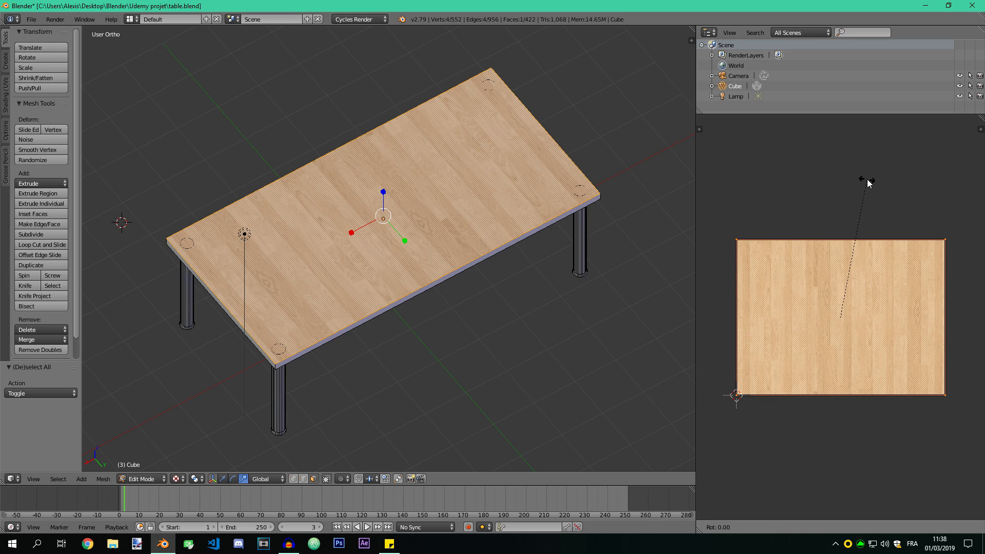
type("90")
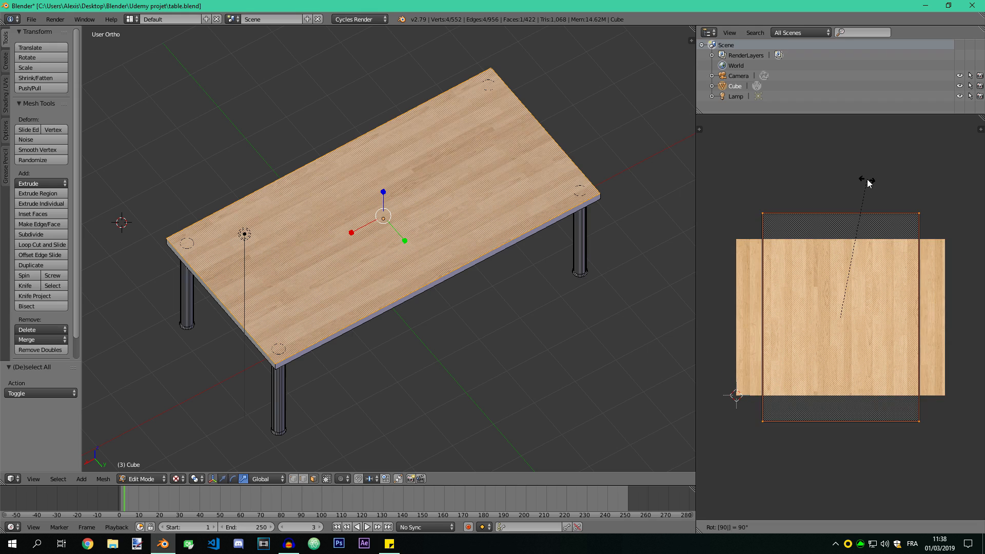
key("Return")
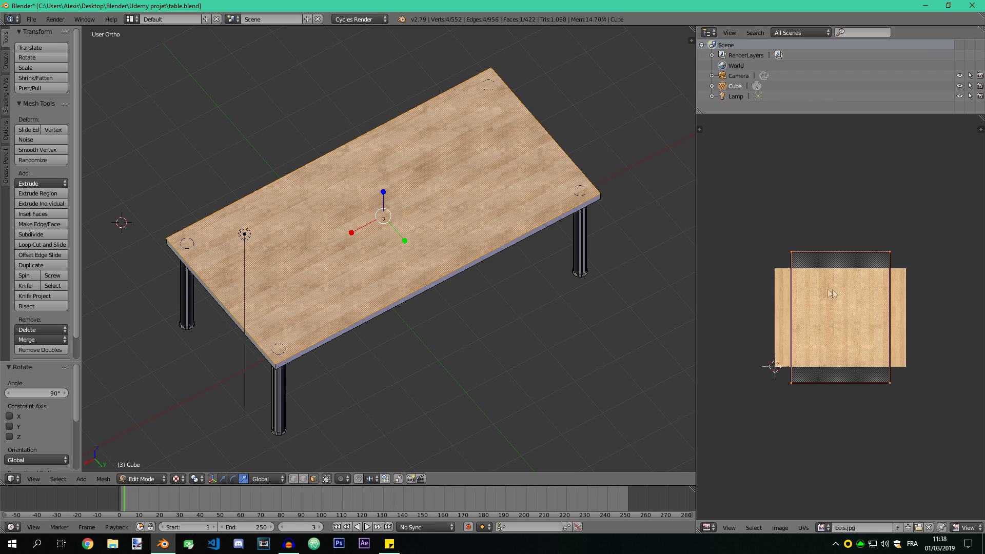
middle_click_drag(460, 278, 429, 271)
scroll(460, 303, "up", 1)
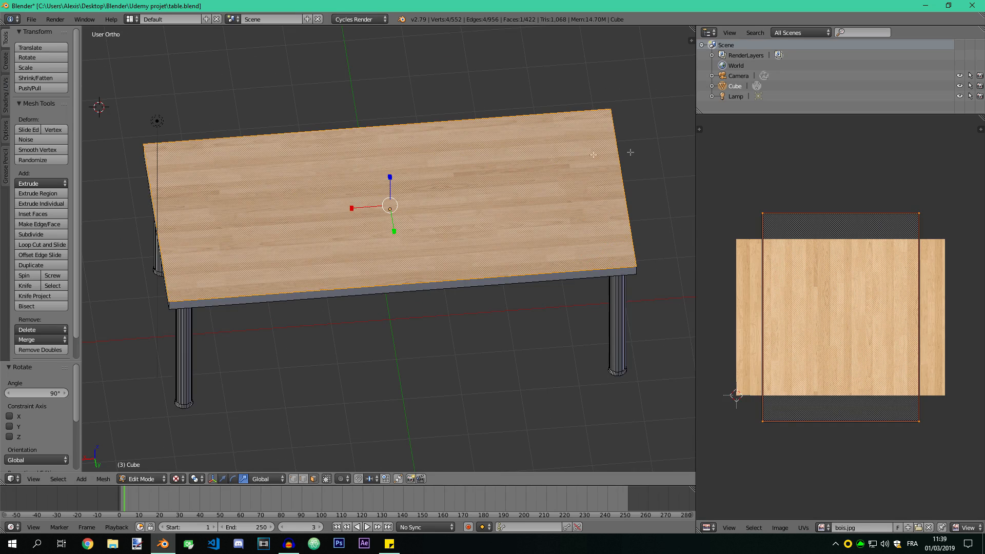
middle_click_drag(513, 226, 328, 274)
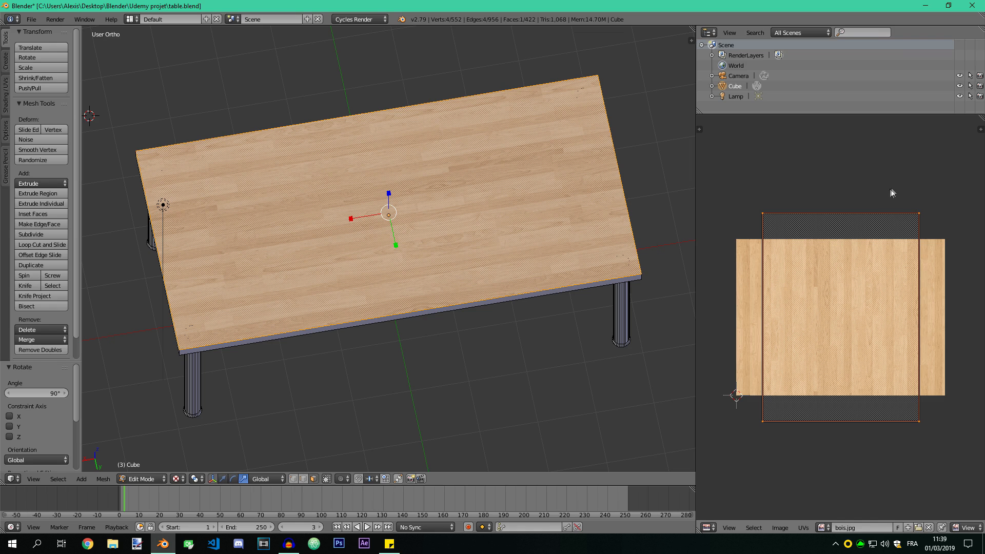
Step: Scale the tabletop's UV face by about 0.118 and inspect how the wood grain is enlarged on the table
key("s")
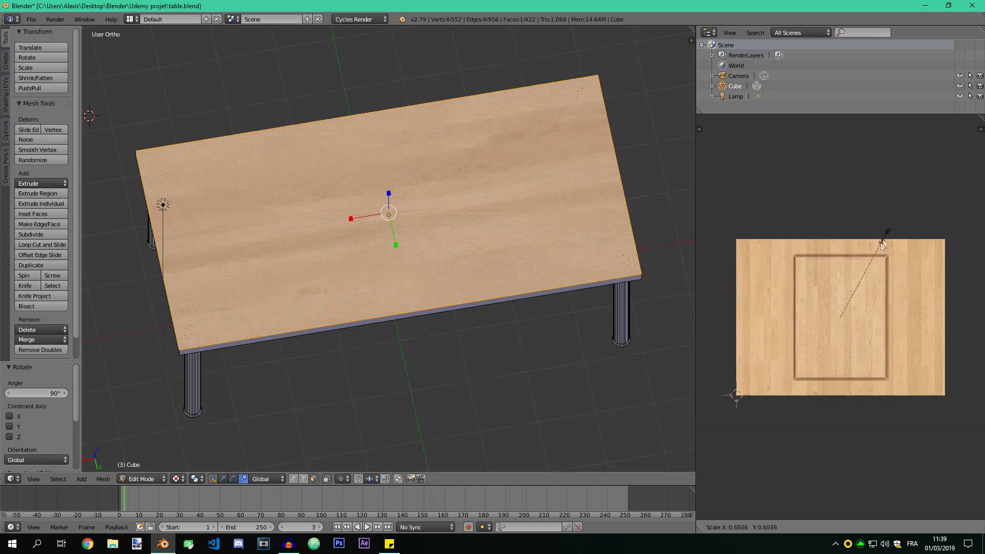
left_click(849, 301)
middle_click_drag(282, 177, 255, 155)
middle_click_drag(461, 203, 441, 211)
scroll(839, 323, "down", 3)
scroll(839, 323, "up", 2)
Step: Scale the tabletop's UV face by about 19.564, beyond the wood image's edges, and inspect the finer repeating grain
key("s")
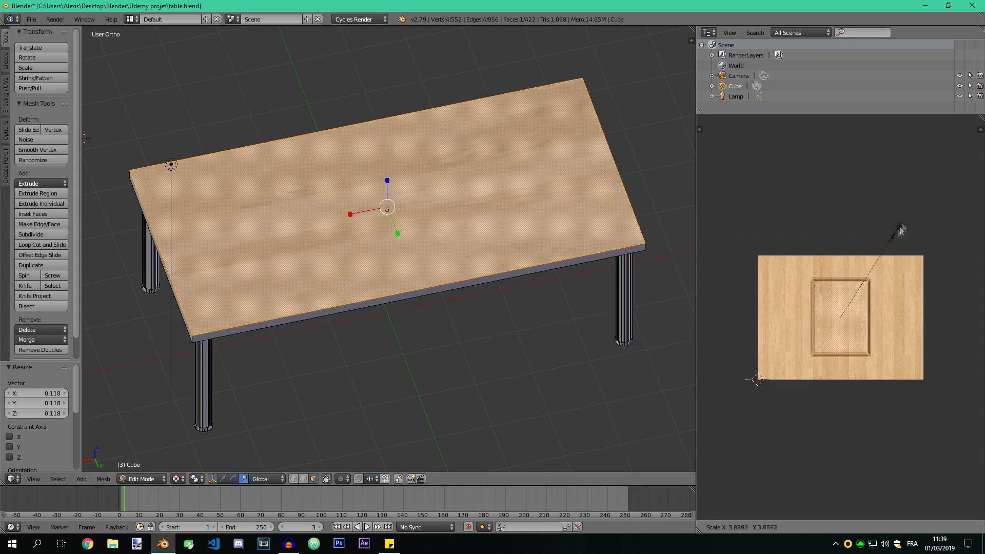
left_click(826, 358)
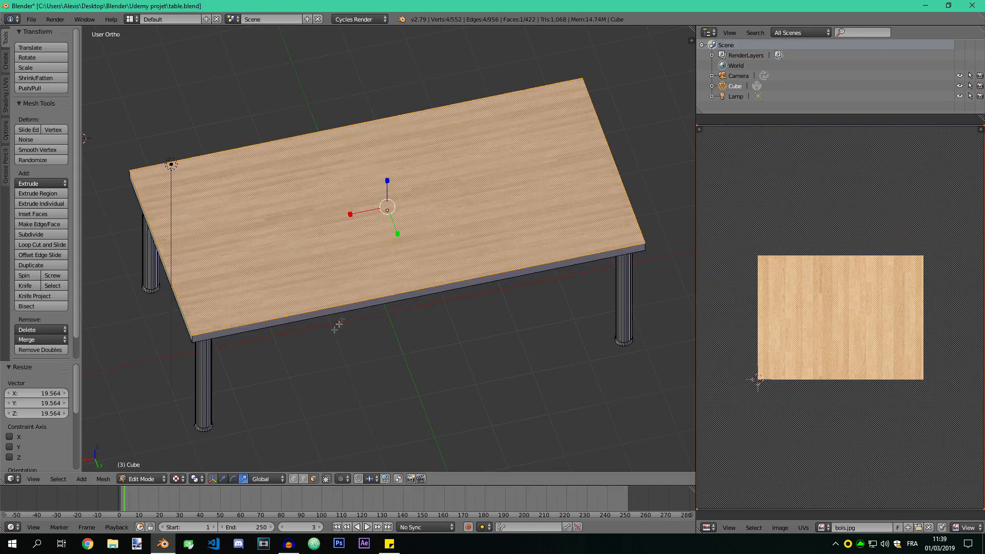
scroll(377, 384, "up", 5)
middle_click_drag(377, 384, 410, 338)
scroll(409, 338, "down", 2)
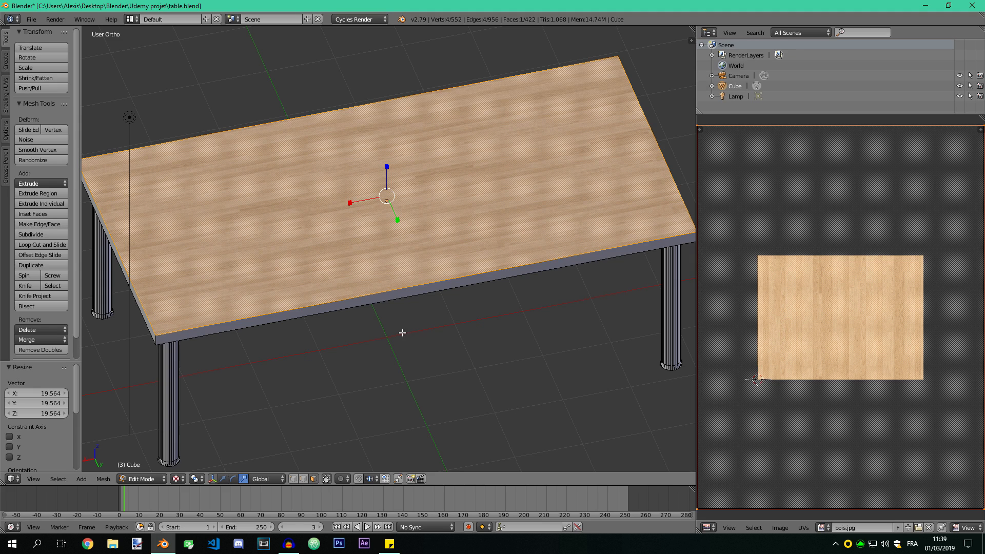
scroll(403, 333, "down", 1)
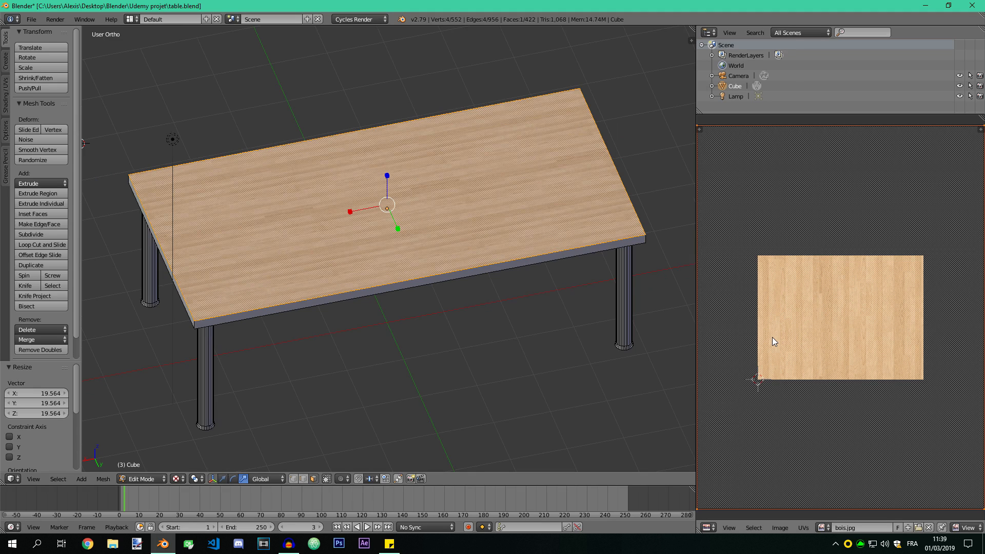
middle_click_drag(620, 290, 612, 291)
scroll(789, 273, "down", 2)
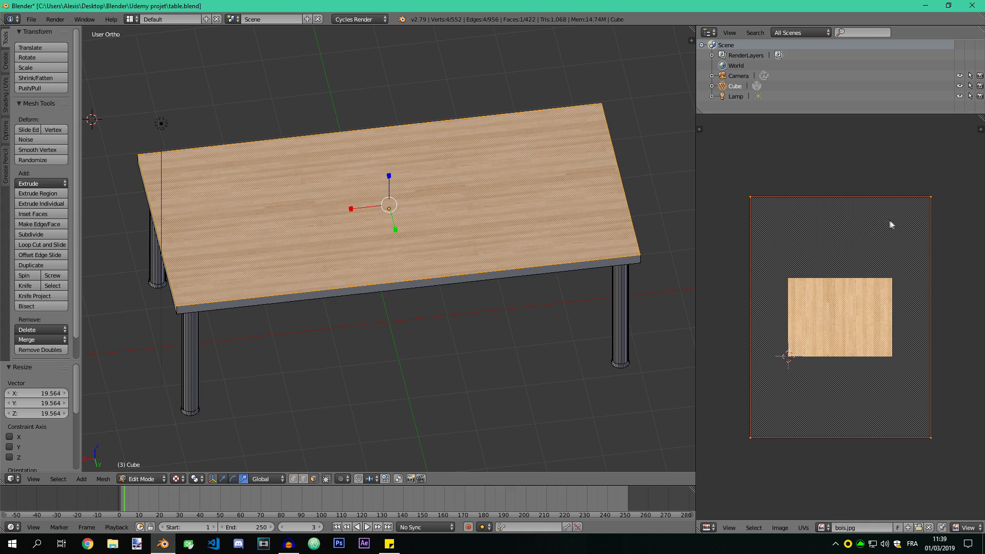
Step: Scale the tabletop's UV face by about 0.4 and check the textured table in Object Mode
key("s")
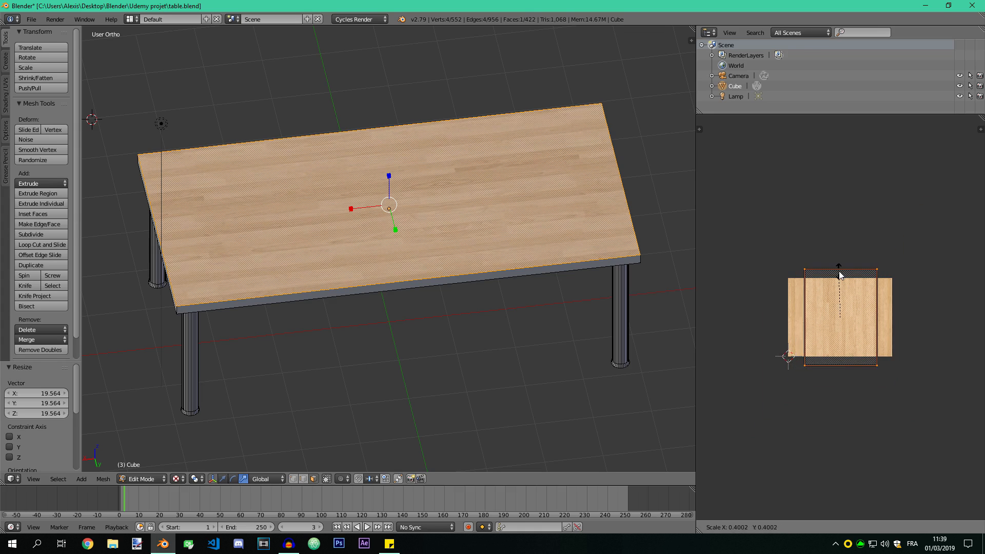
left_click(840, 275)
key("Tab")
middle_click_drag(430, 310, 428, 280)
scroll(319, 332, "up", 3)
scroll(319, 337, "down", 3)
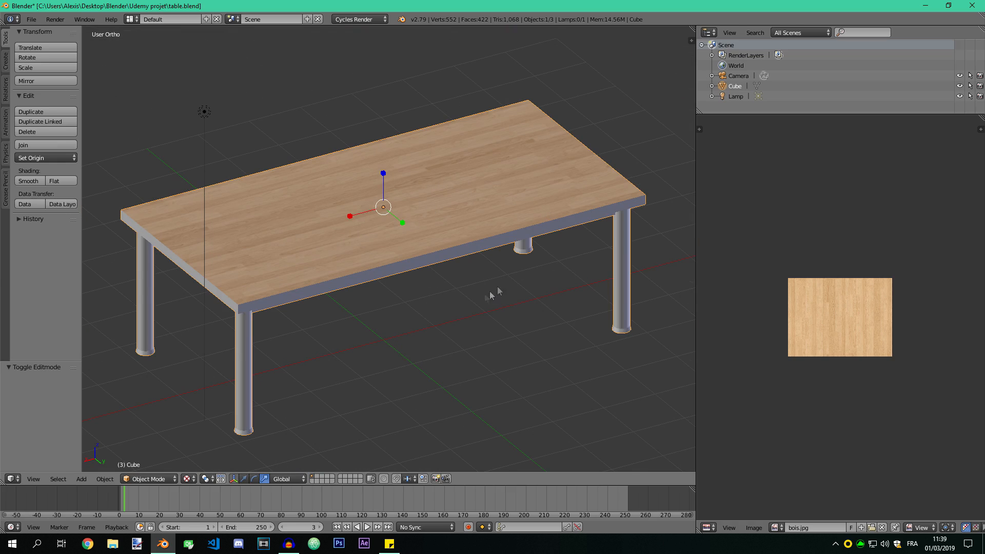
Step: Return to Edit Mode and change the UV/Image Editor area back to the Properties editor
key("Tab")
middle_click_drag(439, 303, 402, 308)
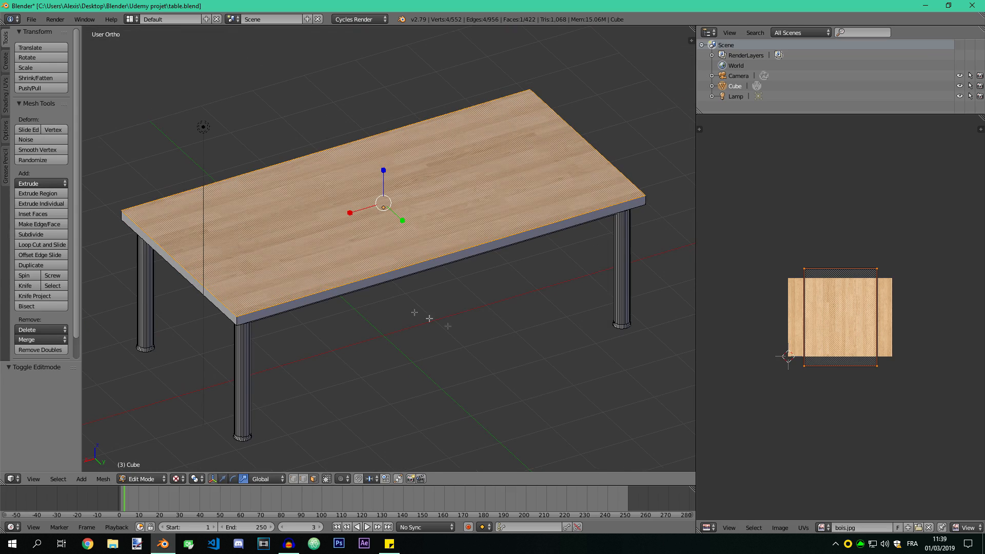
left_click(708, 527)
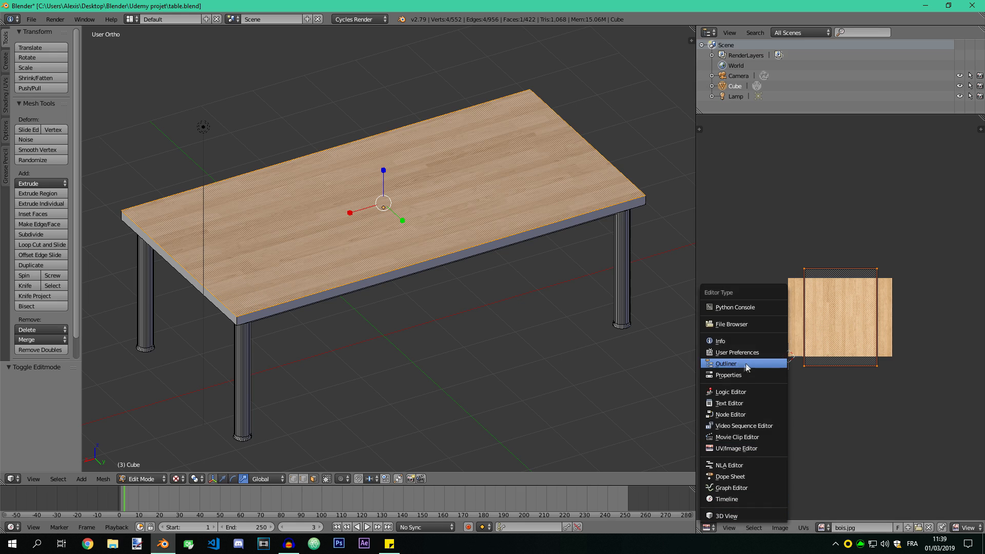
left_click(734, 376)
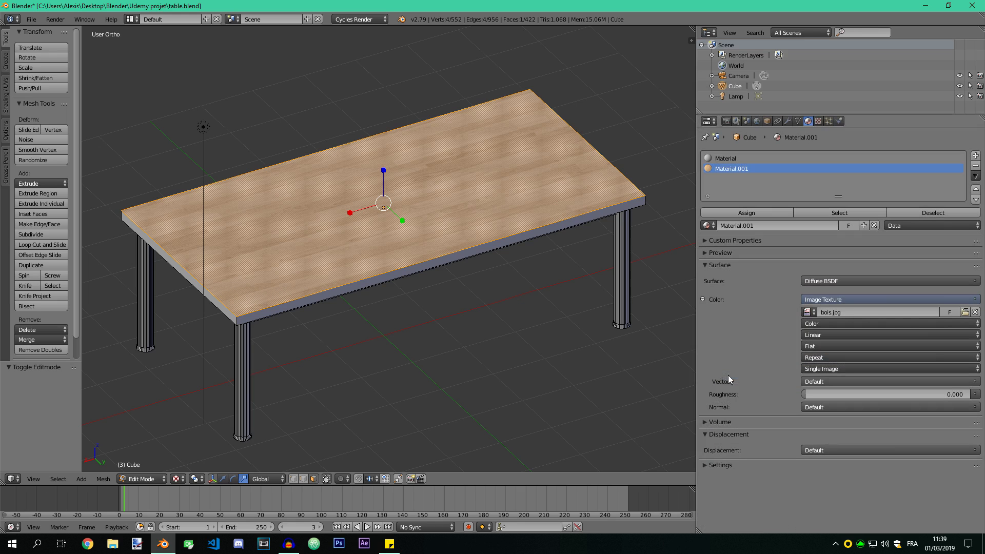
Step: Select the four thin side faces around the edge of the tabletop
middle_click_drag(581, 289, 201, 347)
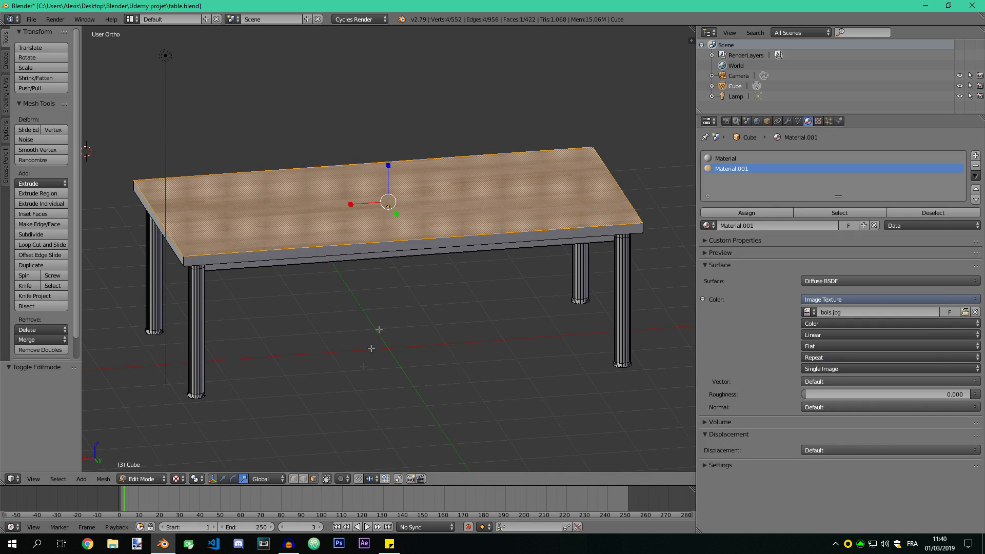
right_click(398, 251)
middle_click_drag(474, 319, 255, 314)
right_click(374, 252, "shift")
middle_click_drag(172, 267, 309, 278)
right_click(306, 279, "shift")
middle_click_drag(163, 235, 378, 226)
right_click(216, 242, "shift")
middle_click_drag(453, 314, 440, 327)
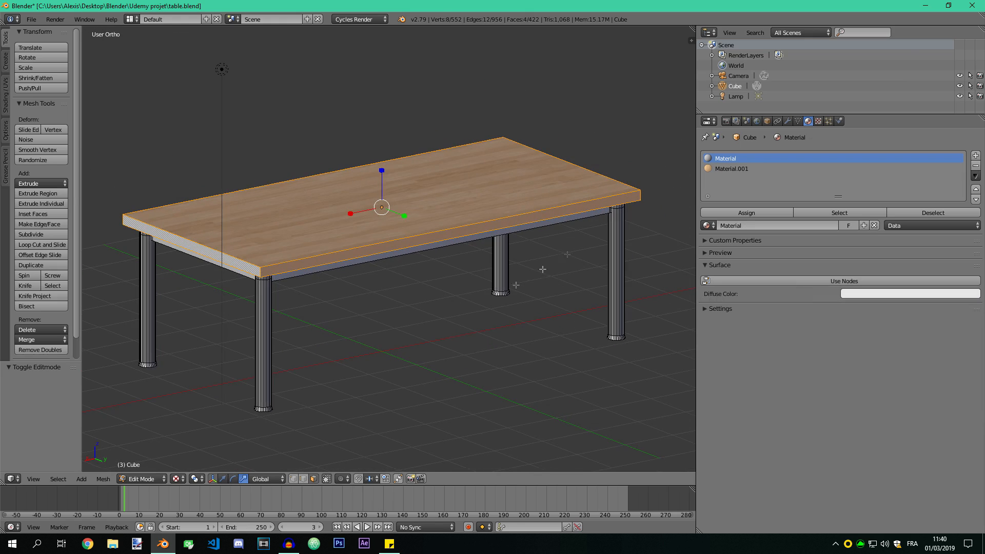
Step: Rename the wood material Material.001 as bois table and assign it to the four selected side faces
left_click(737, 170)
left_click(753, 225)
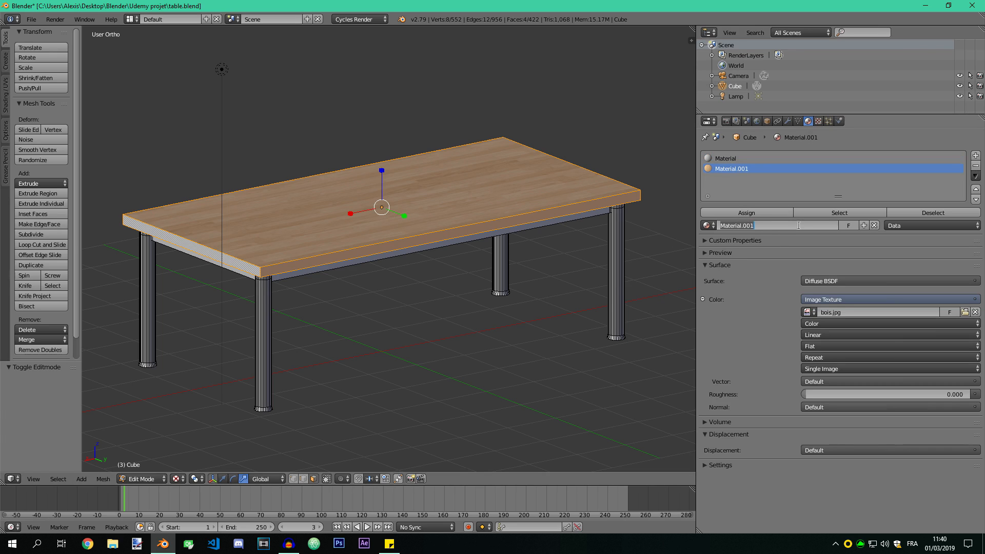
type("bois table")
key("Return")
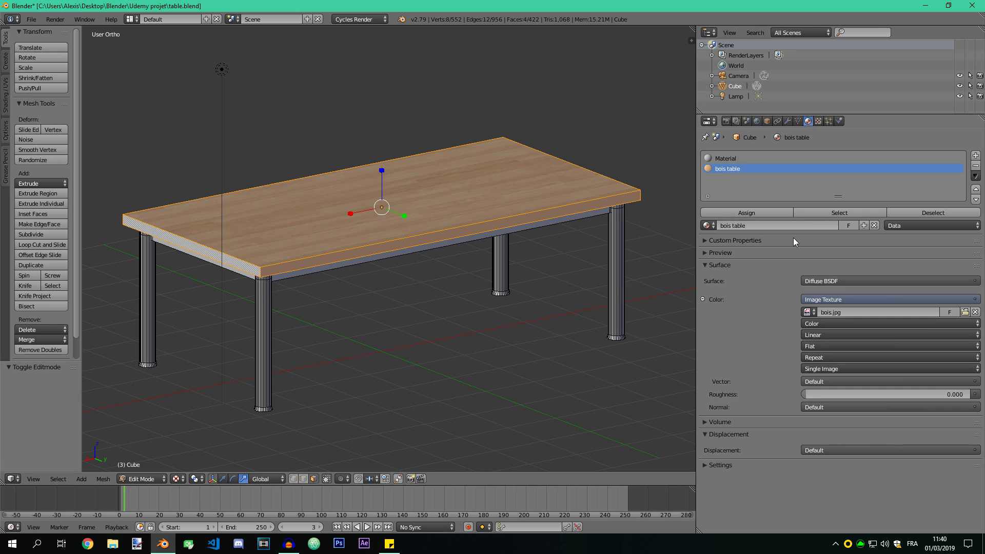
left_click(746, 213)
middle_click_drag(496, 234, 505, 223)
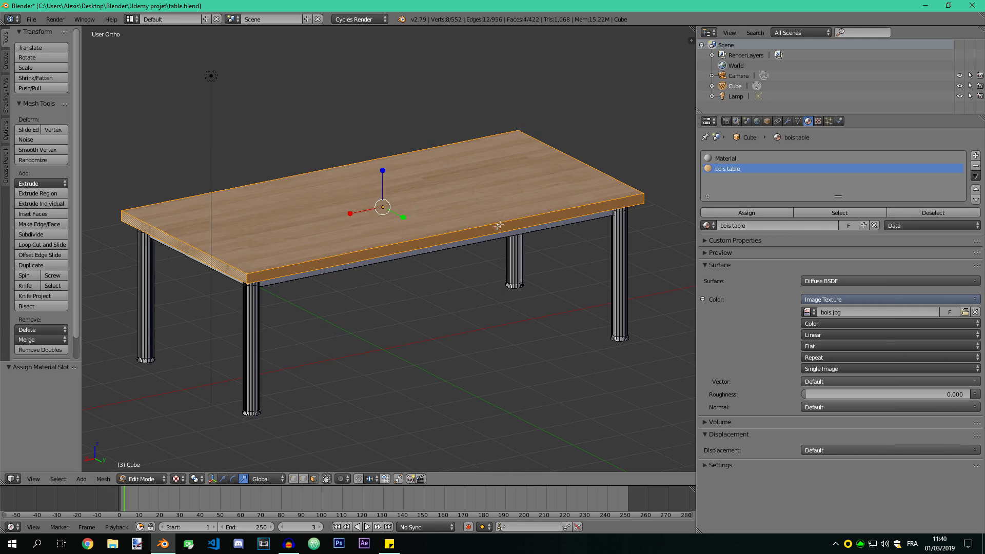
Step: Change the Properties editor back into the UV/Image Editor showing bois.jpg
left_click(709, 122)
left_click(725, 202)
scroll(774, 239, "up", 4)
Step: Unwrap the four side faces with the standard Unwrap method and inspect the resulting UV layout and texture
key("u")
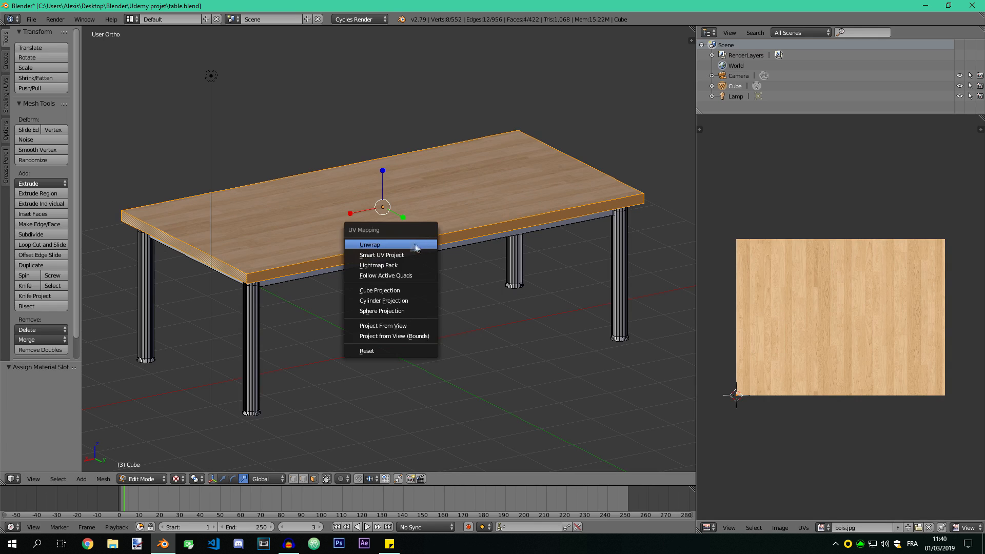
left_click(388, 243)
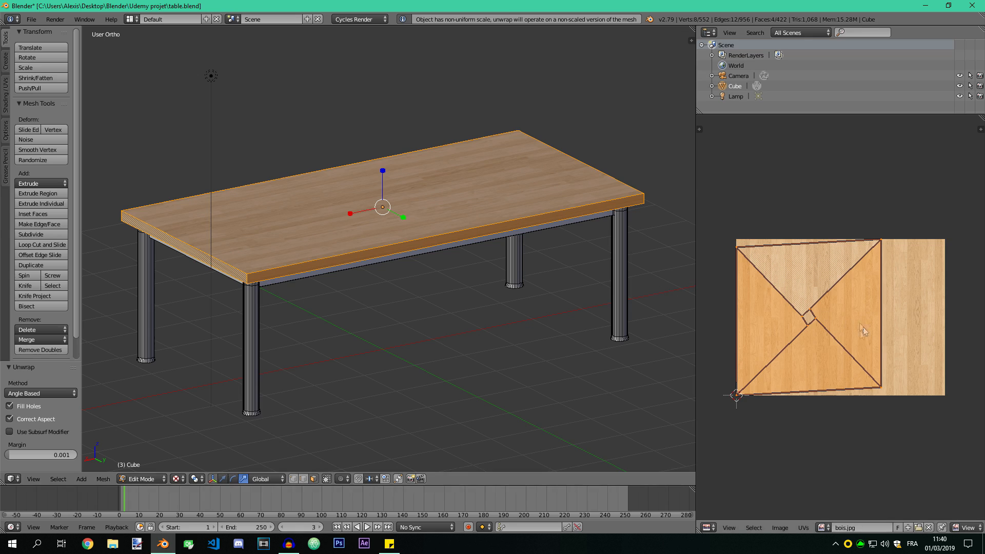
scroll(569, 291, "down", 1)
scroll(571, 291, "up", 1)
middle_click_drag(570, 290, 449, 279)
scroll(651, 307, "down", 1)
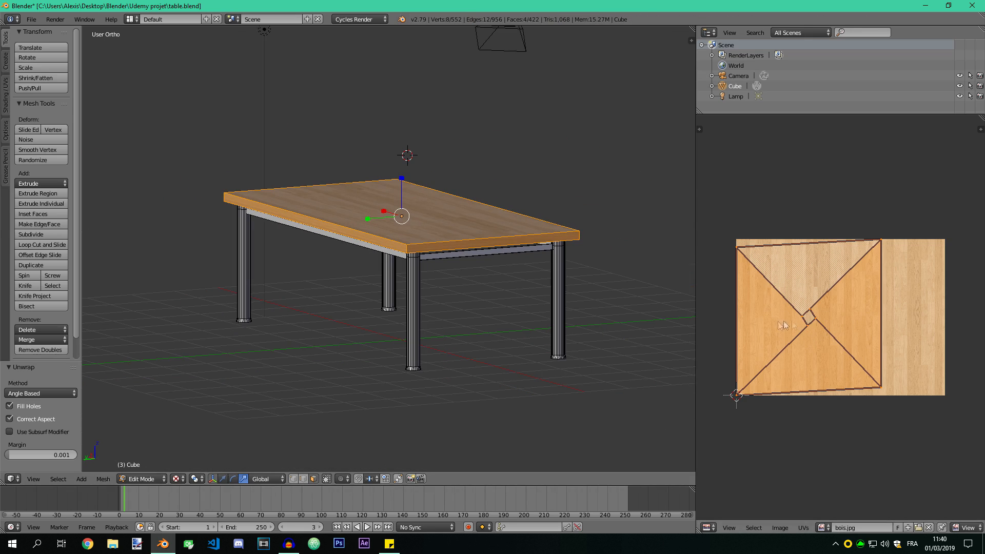
scroll(414, 267, "up", 2)
scroll(579, 297, "down", 1)
scroll(820, 307, "up", 2)
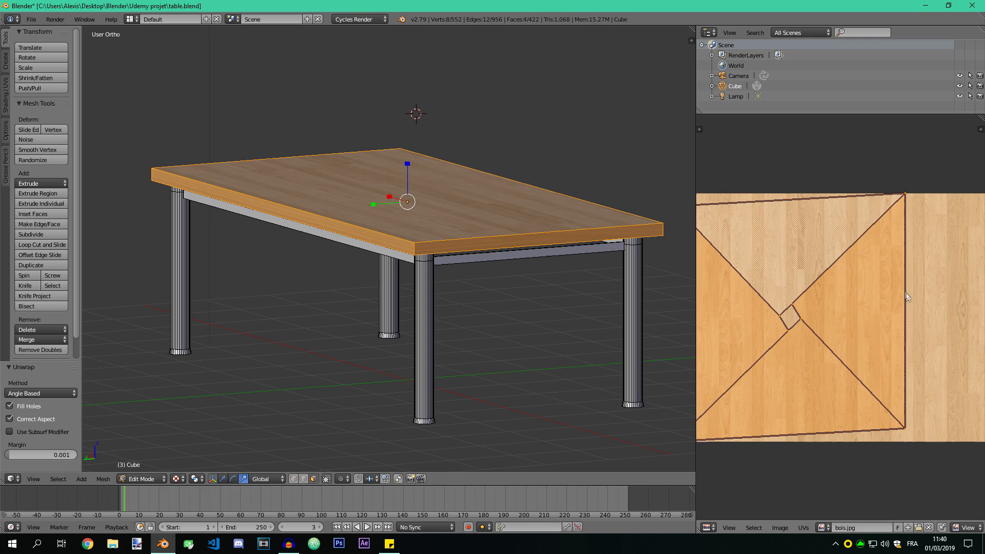
Step: Move the side faces' UVs about 0.236 along X and 0.008 along Y, and scale them by about 0.798
key("g")
left_click(902, 273)
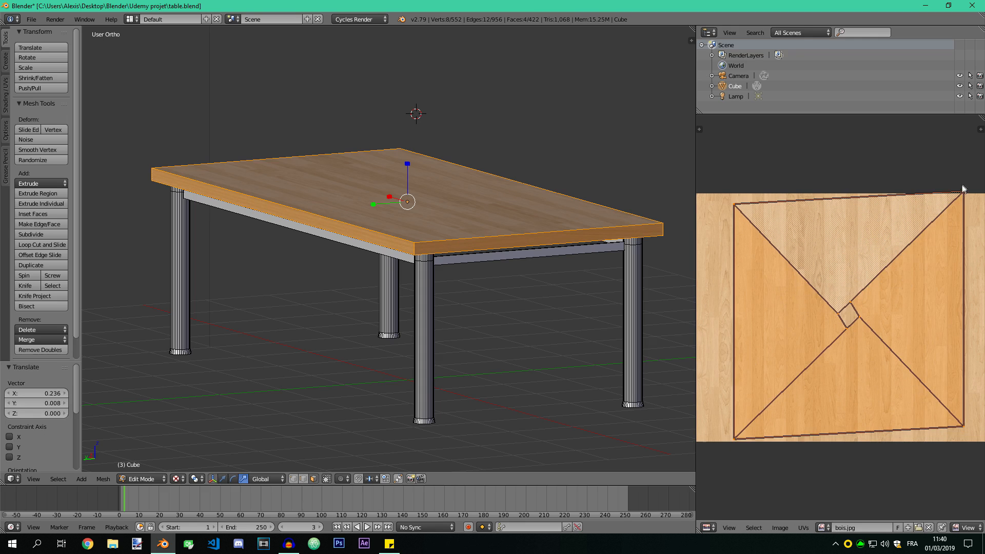
key("s")
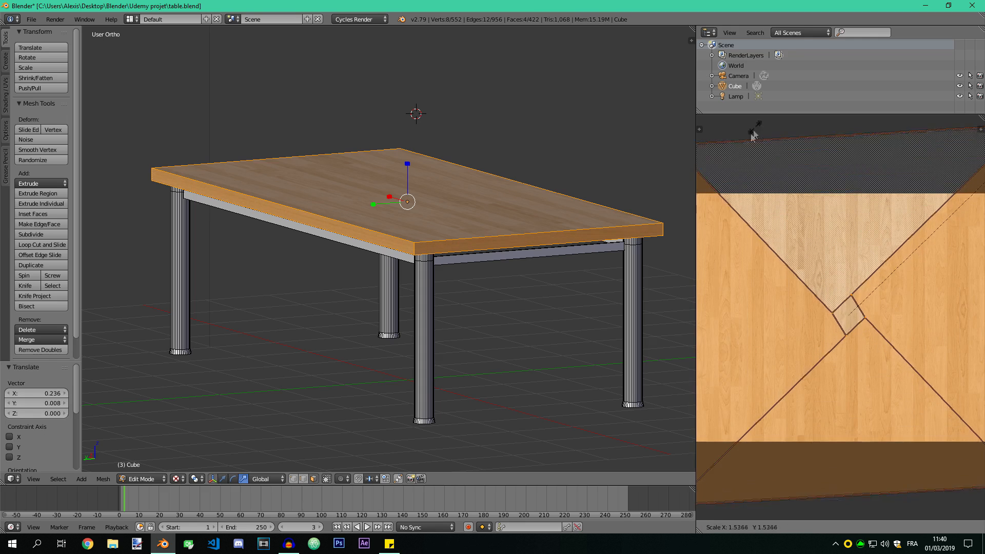
left_click(967, 233)
middle_click_drag(471, 282, 582, 321)
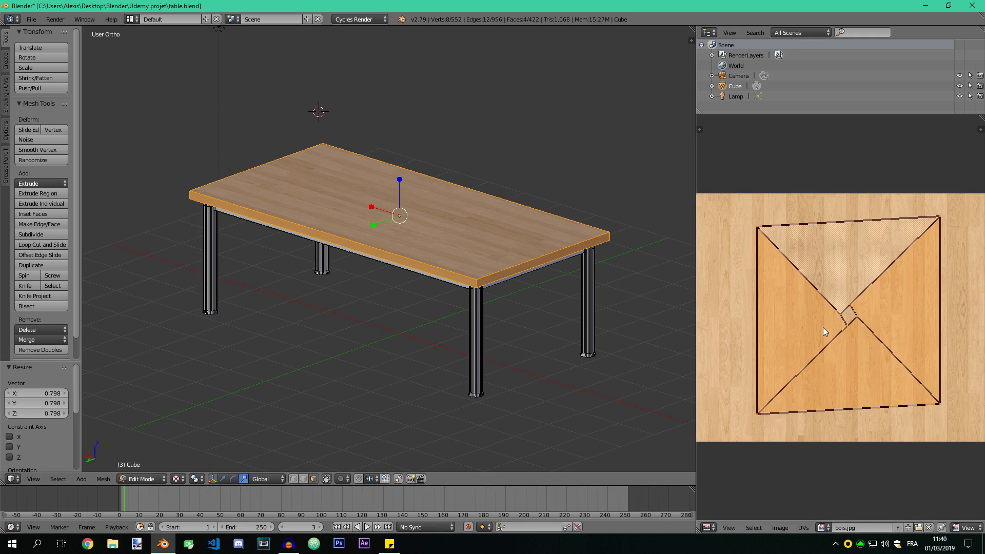
Step: Unwrap the four side faces with Smart UV Project, using an angle limit of 66 and an island margin of 0
key("u")
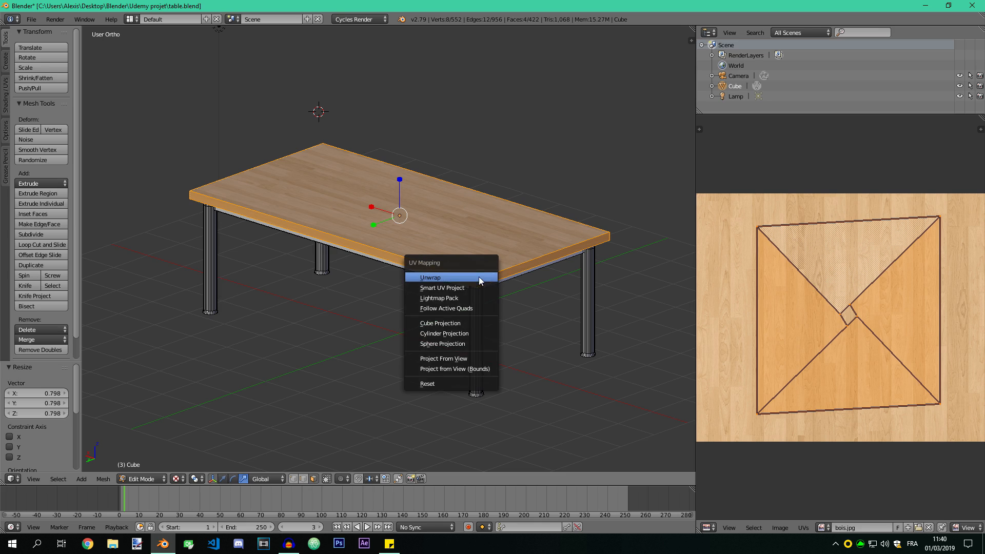
left_click(454, 288)
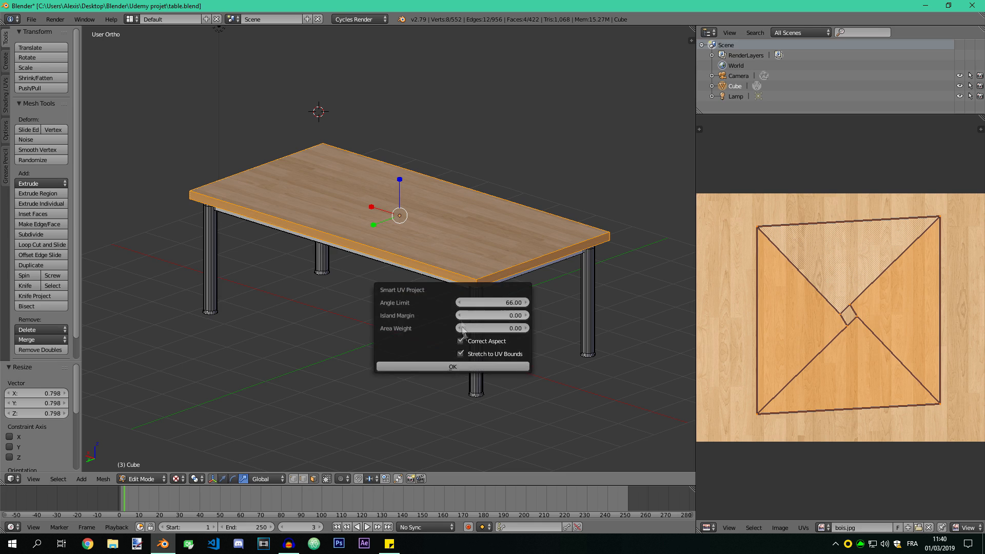
left_click(460, 364)
scroll(802, 343, "down", 1)
scroll(574, 314, "up", 2)
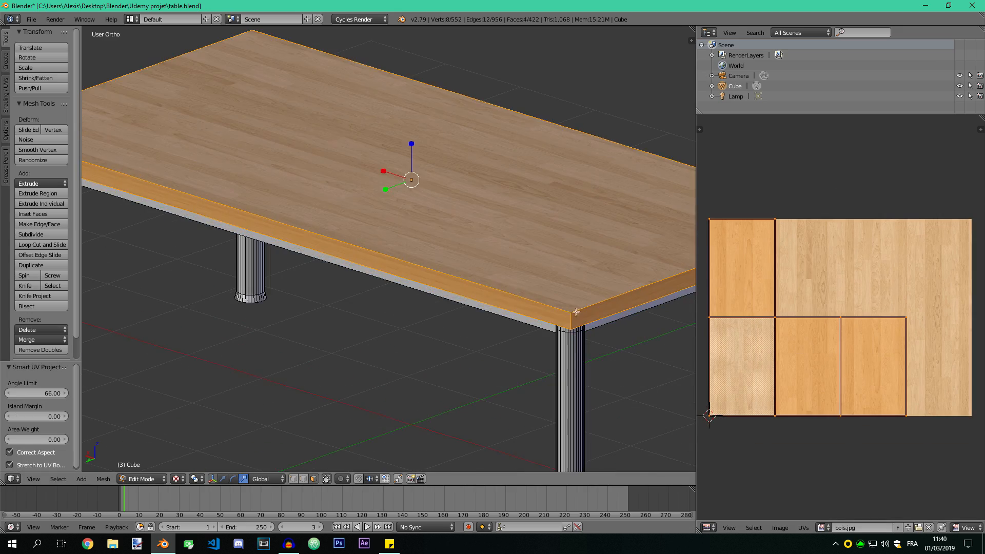
middle_click_drag(574, 314, 518, 329)
scroll(802, 337, "down", 1)
Step: Select the whole rightmost UV island of the side faces and move it about 0.220 along X and 0.243 along Y
right_click(875, 316)
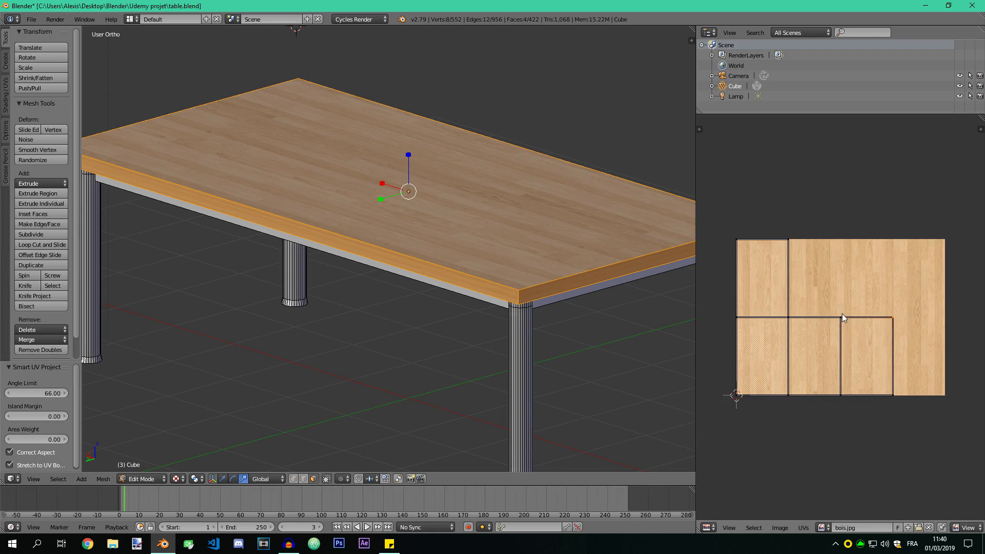
key("ctrl+l")
key("g")
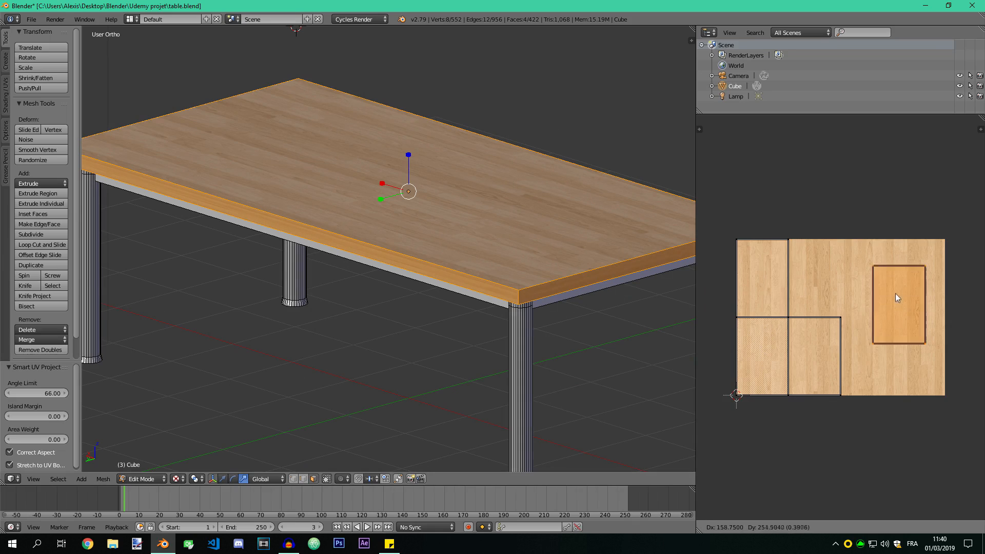
left_click(899, 310)
middle_click_drag(462, 277, 520, 277)
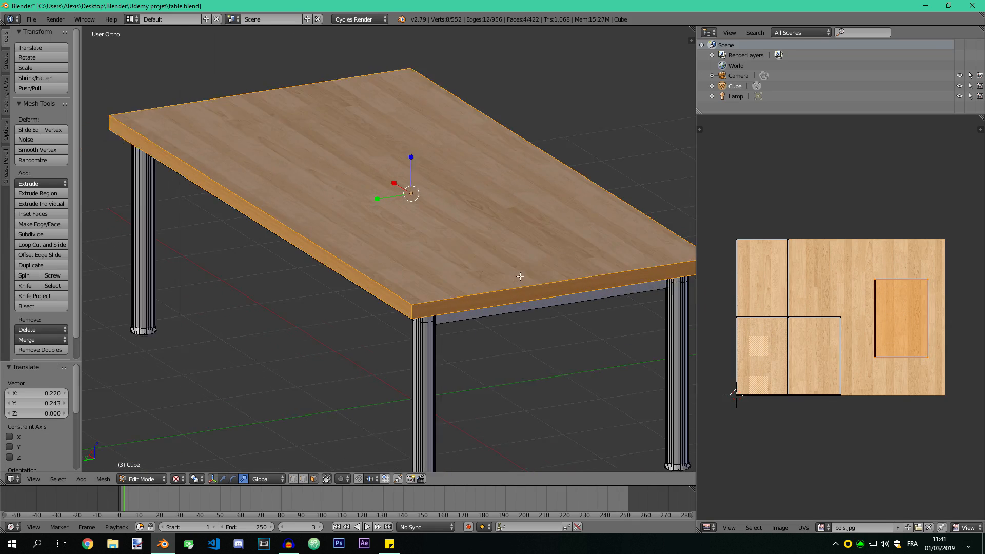
scroll(519, 277, "down", 1)
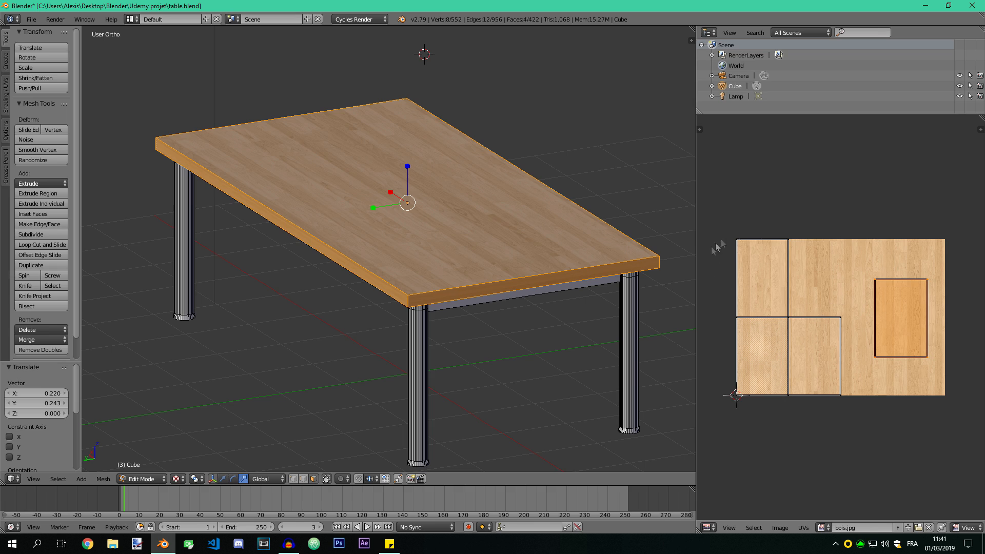
Step: Reposition the selected UV island on the wood image, moving it about -0.069, -0.052 and again about -0.098, 0.043 along X and Y
key("g")
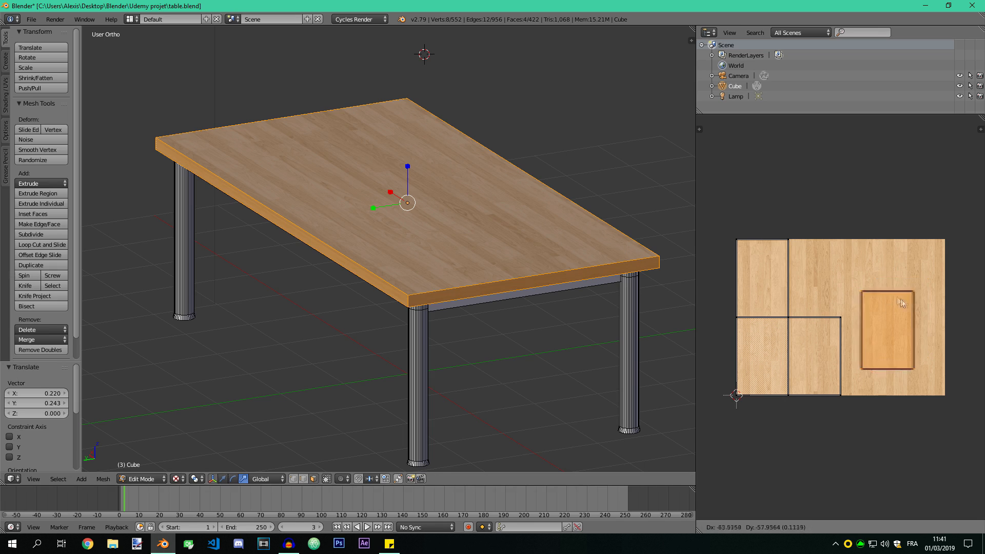
left_click(921, 295)
middle_click_drag(508, 210, 301, 189)
key("g")
left_click(887, 310)
middle_click_drag(268, 218, 341, 263)
scroll(287, 279, "up", 5)
key("g")
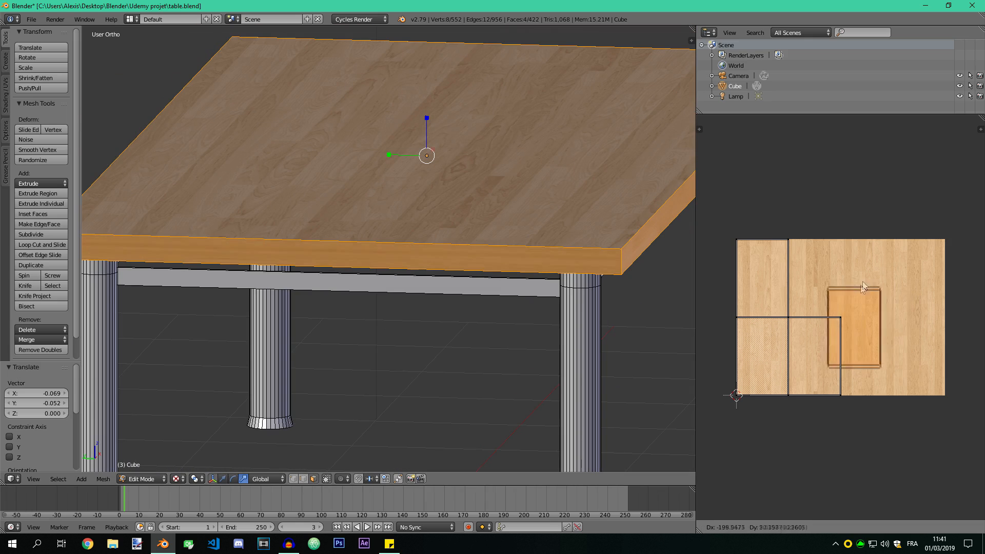
left_click(880, 286)
Step: Move the selected UV island about 0.092 along X and 0.102 along Y, checking the tabletop in perspective and orthographic view
scroll(364, 221, "down", 1)
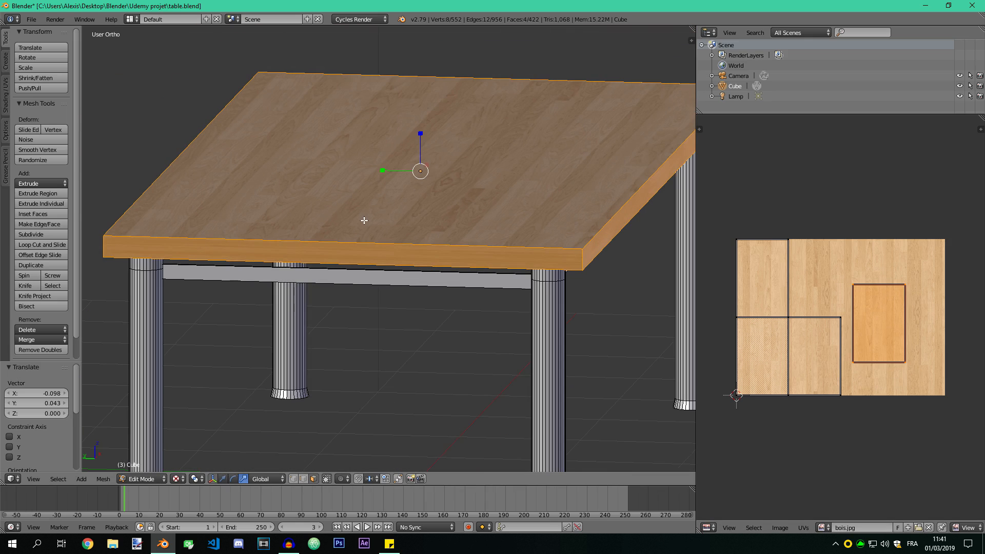
key("KP_5")
scroll(363, 220, "down", 5)
scroll(363, 220, "up", 1)
scroll(362, 220, "down", 1)
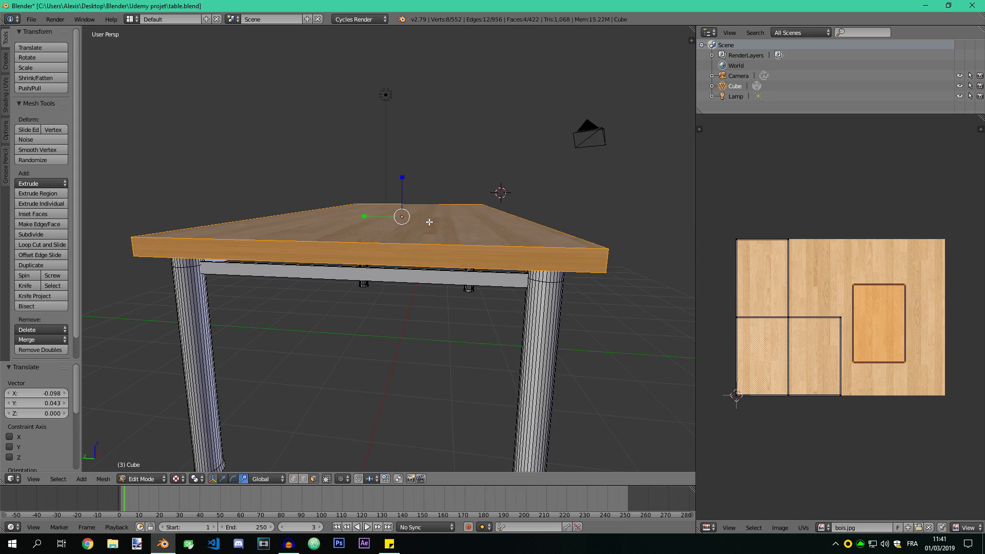
key("KP_5")
scroll(435, 223, "up", 6)
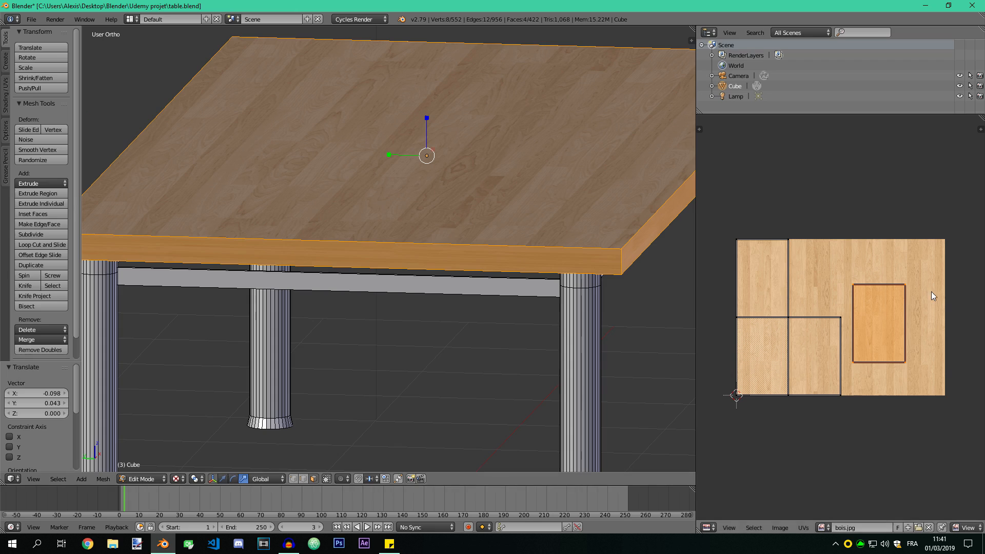
key("g")
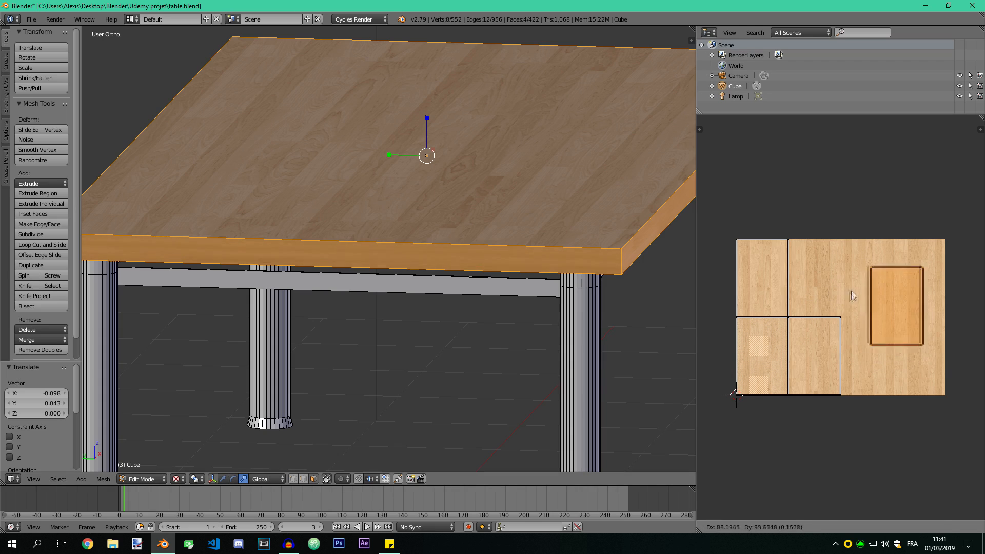
left_click(847, 291)
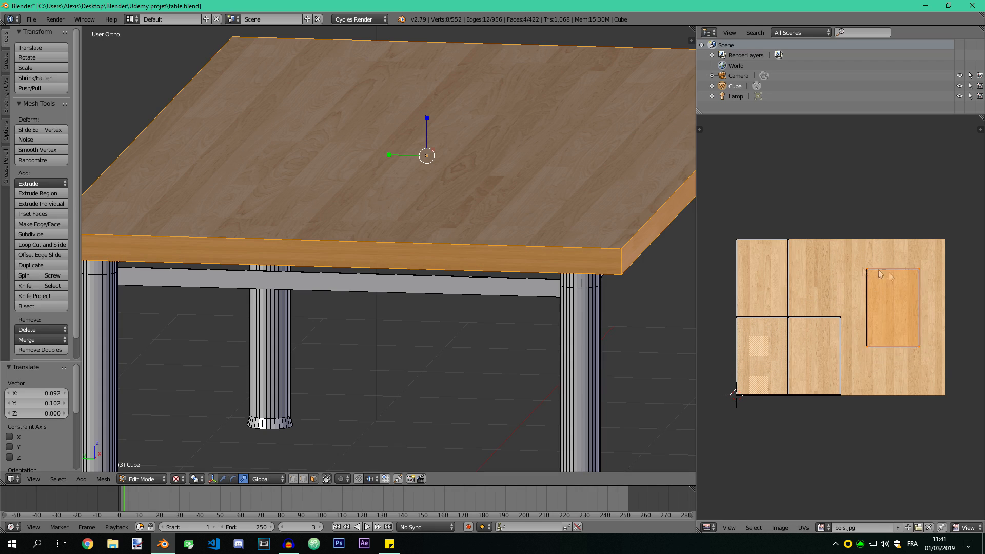
Step: Rotate the selected UV island by 90° and check the wood grain on the tabletop's end face
type("r")
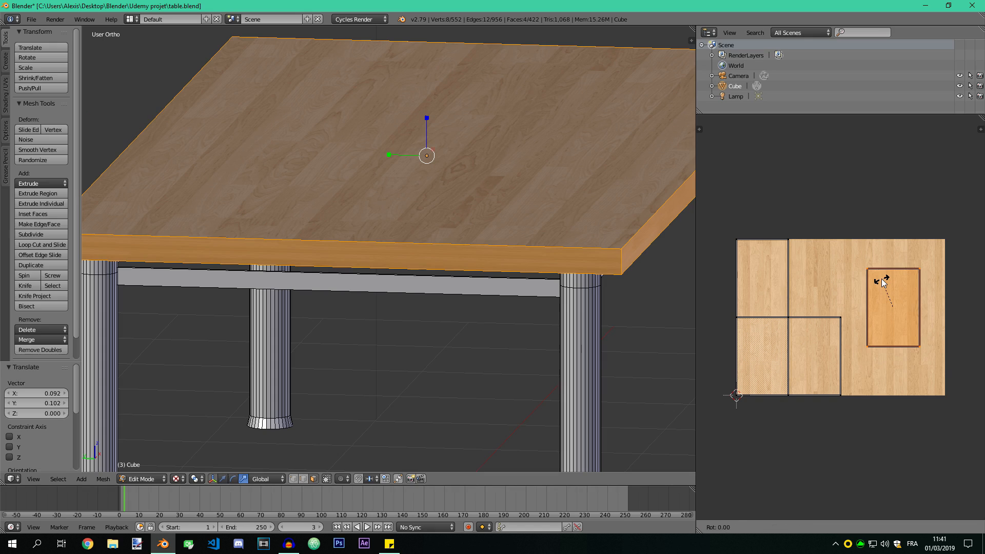
type("90")
key("Return")
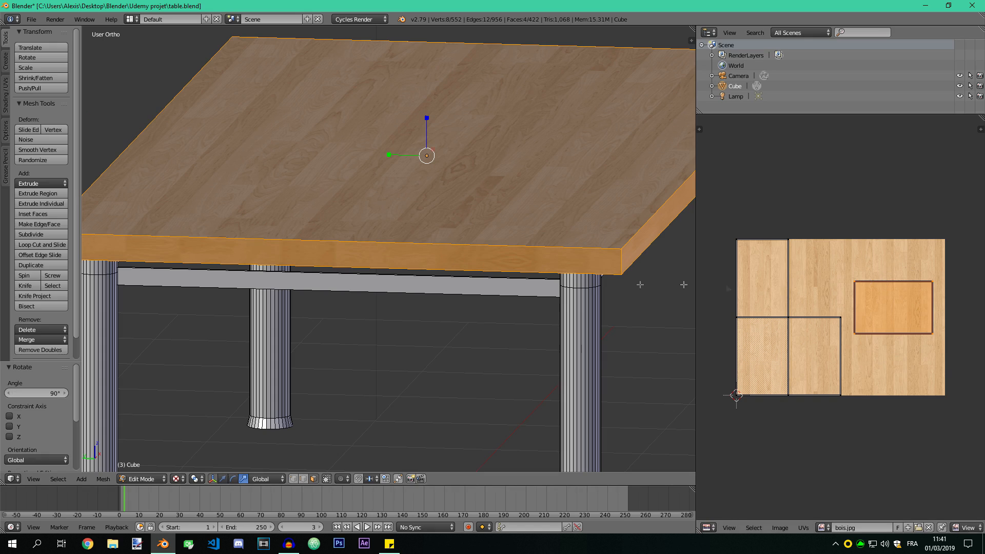
middle_click_drag(215, 231, 193, 241)
middle_click_drag(351, 271, 369, 269)
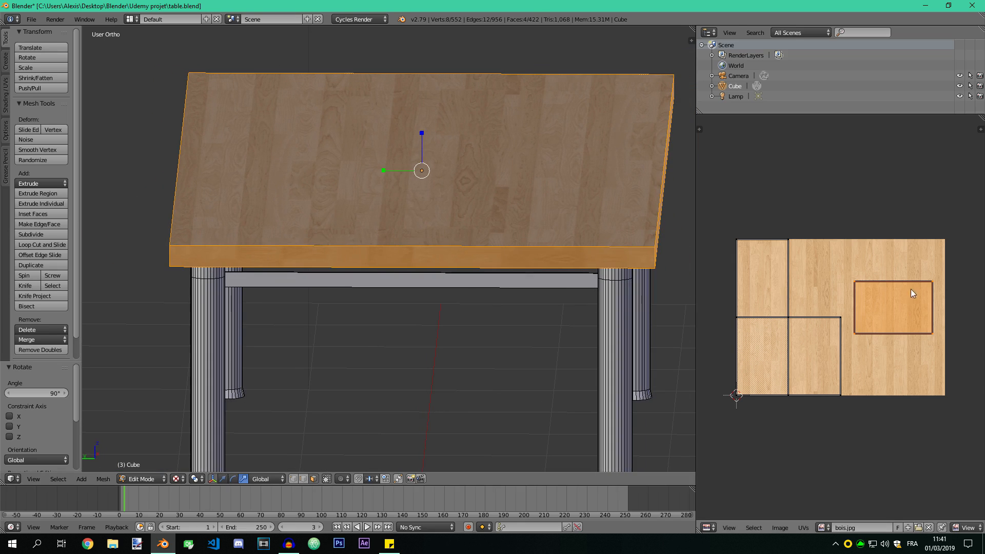
Step: Scale the rotated UV island by about 1.645, nudge it slightly, and check the texture in Object Mode
key("s")
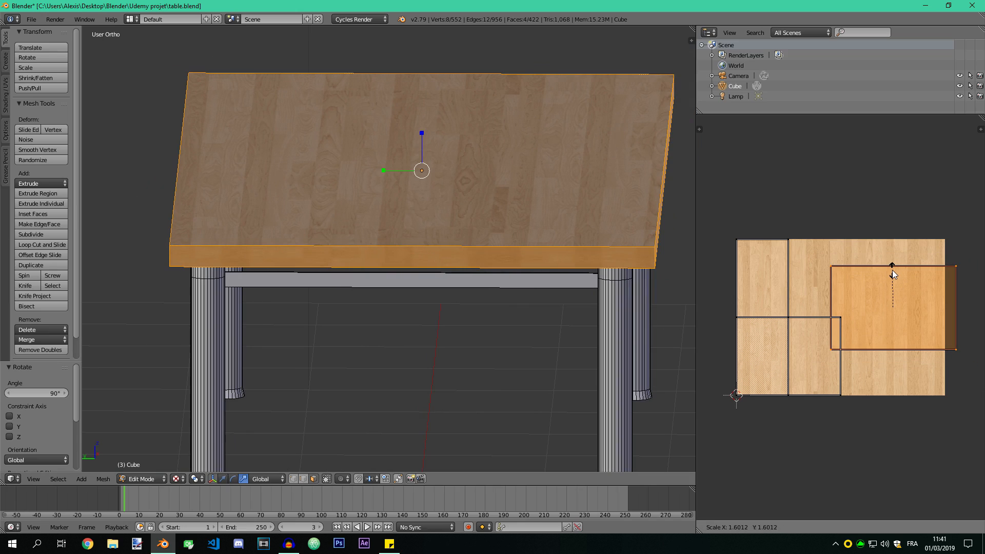
left_click(896, 273)
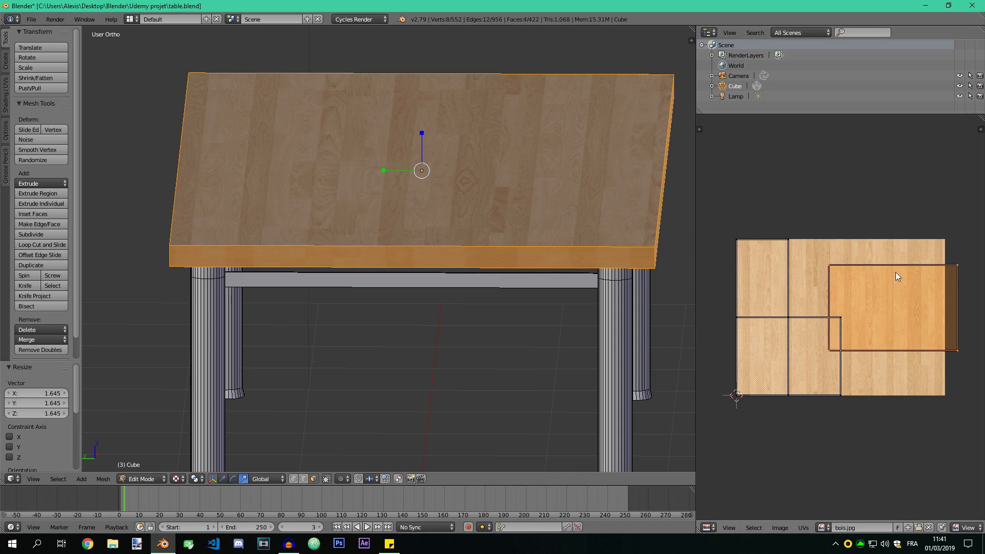
key("g")
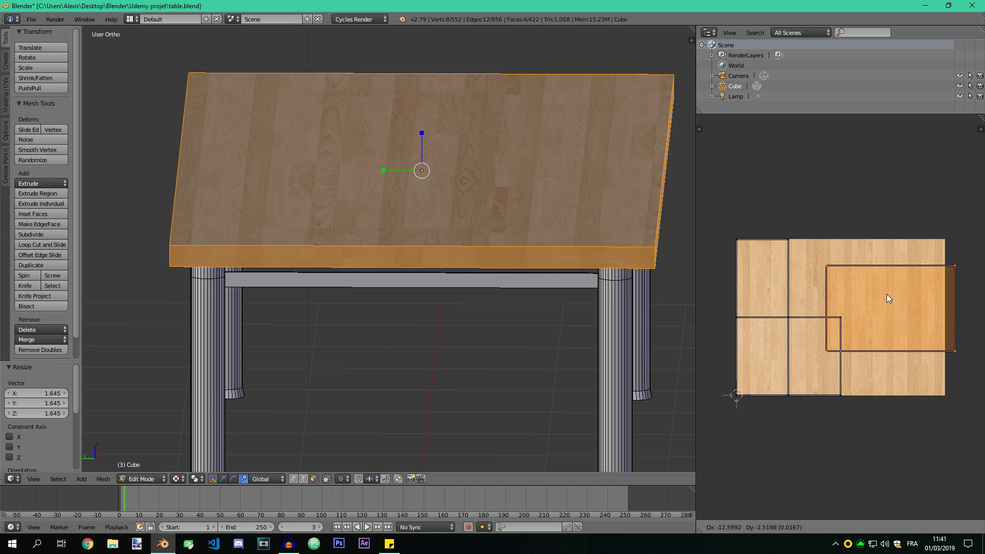
left_click(888, 294)
key("Tab")
middle_click_drag(452, 279, 477, 290)
key("Tab")
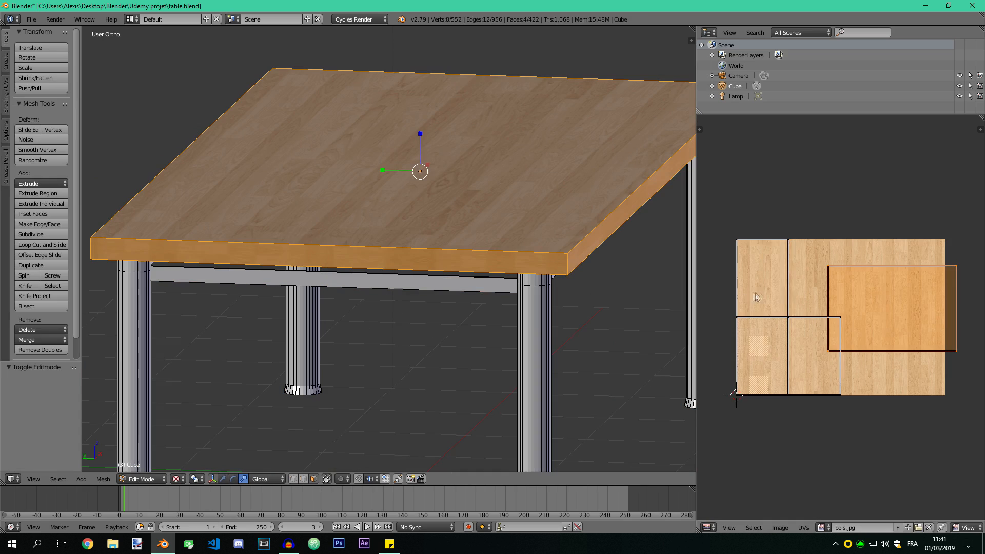
Step: Fine-tune the scale of the rotated UV island and check the tabletop's edge again in Object Mode
key("s")
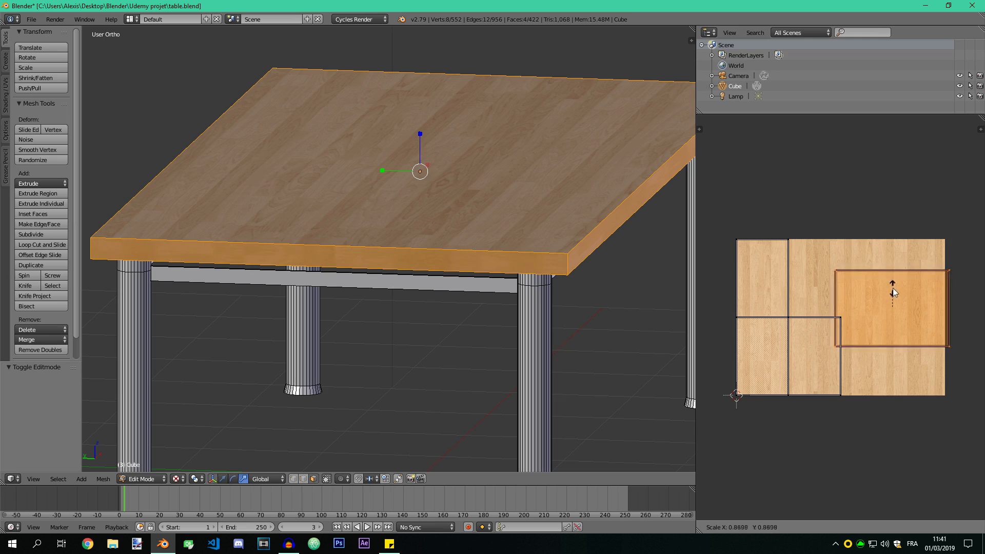
left_click(899, 285)
key("Tab")
mouse_move(541, 262)
middle_mouse_down()
mouse_move(576, 262)
mouse_move(527, 262)
middle_mouse_up()
key("Tab")
Step: Try to move the lower middle UV island about 0.167 along X and 0.056 along Y, and undo the moves
right_click(813, 328)
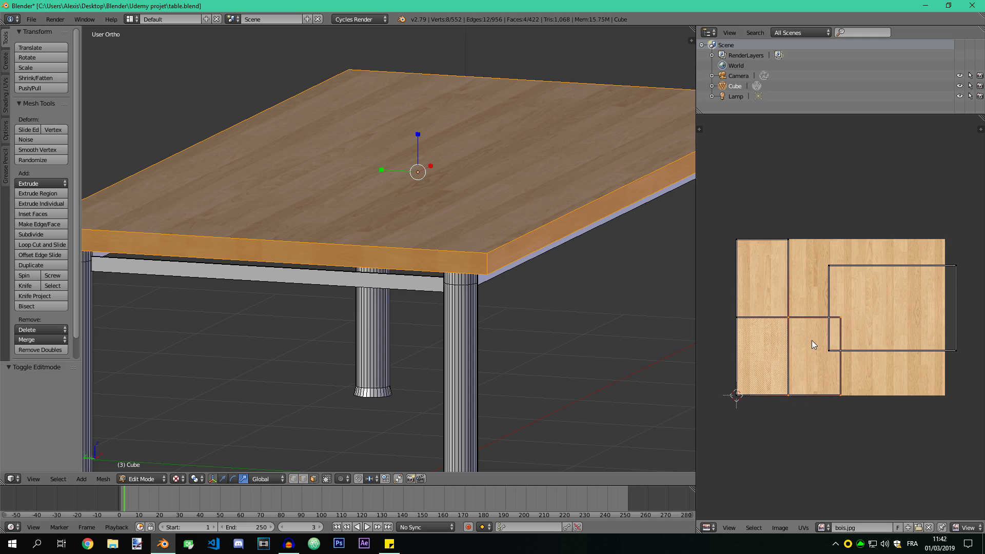
key("g")
left_click(838, 331)
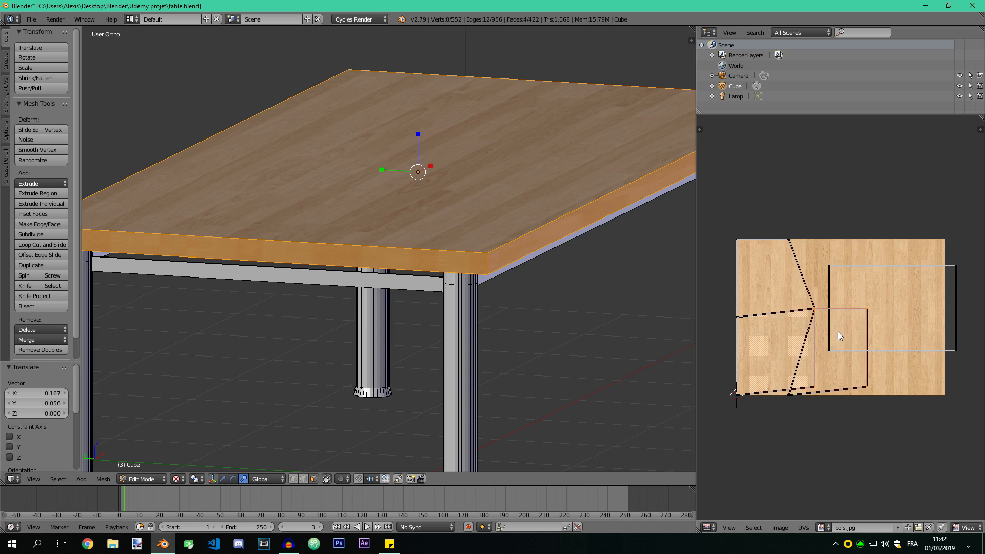
right_click(784, 399)
right_click(874, 383, "shift")
right_click(866, 311, "shift")
key("g")
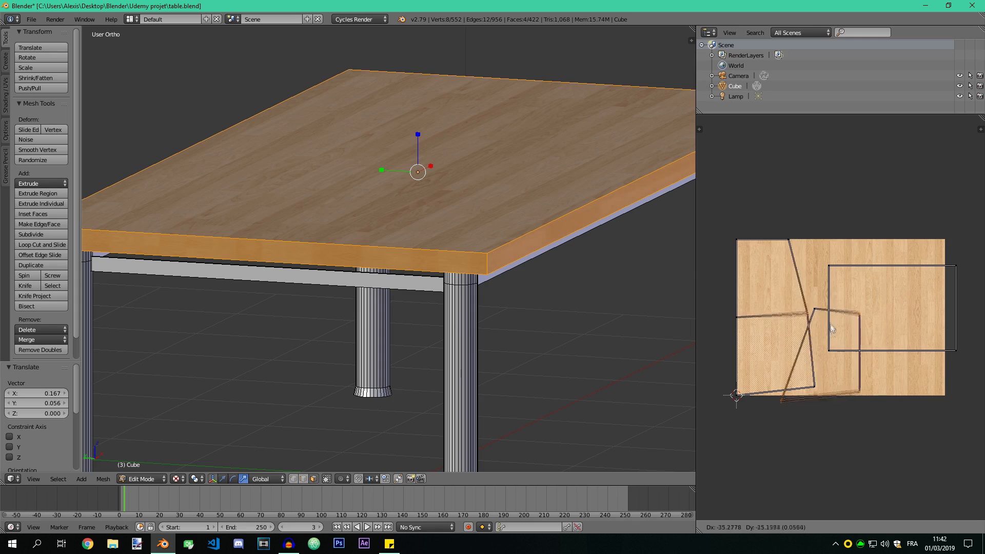
left_click(831, 320)
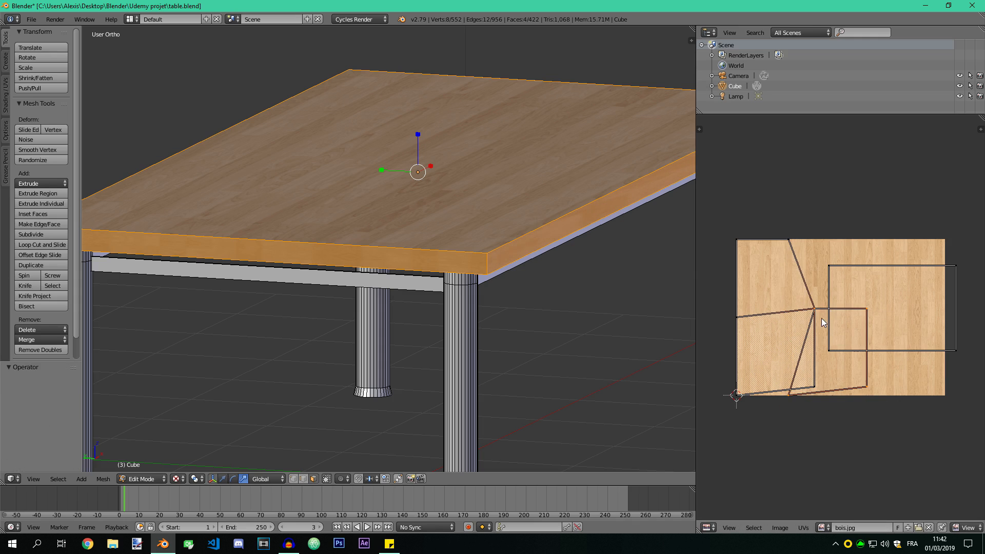
right_click(810, 326)
key("ctrl+z")
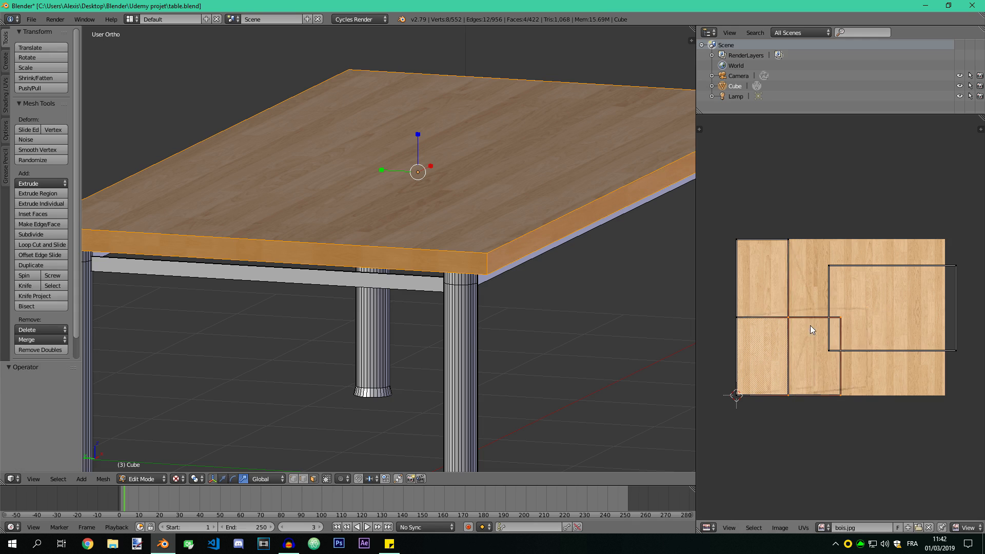
Step: Select only the tabletop's opposite short end face, move its UV island about 0.492 along X and 0.226 along Y, and rotate it 90°
scroll(574, 275, "down", 2)
middle_click_drag(520, 278, 331, 276)
right_click(332, 275)
scroll(745, 352, "up", 2)
scroll(410, 298, "down", 2)
middle_click_drag(409, 297, 371, 288)
scroll(425, 298, "up", 2)
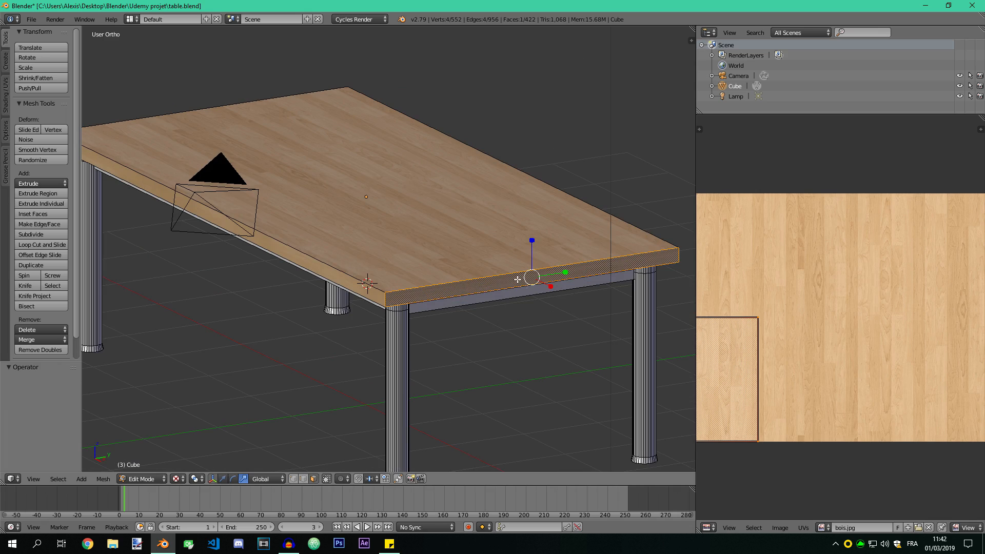
scroll(816, 340, "down", 2)
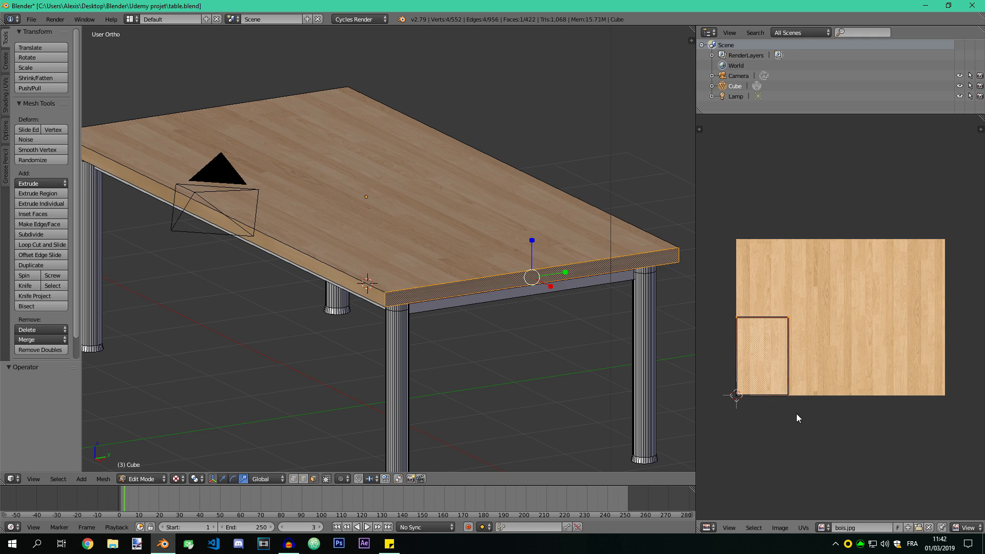
key("g")
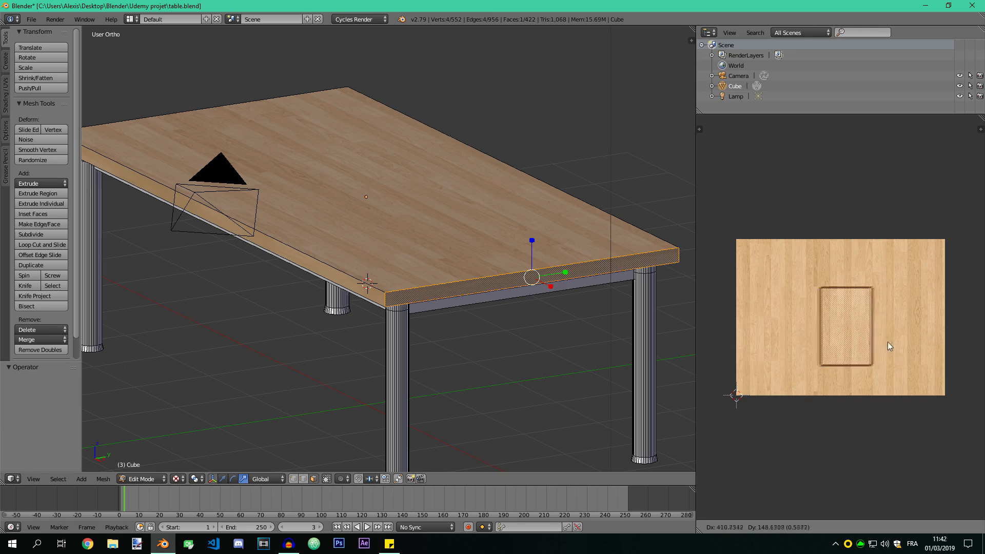
left_click(881, 341)
type("r90")
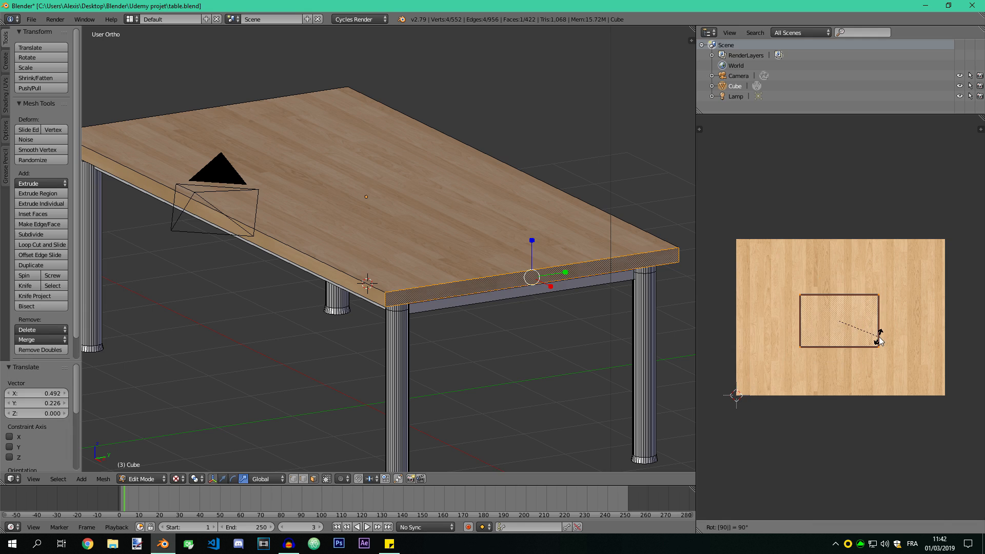
key("Return")
Step: Scale the end face's UV island by about 2.671 and nudge it to line up with the image's side edges
key("s")
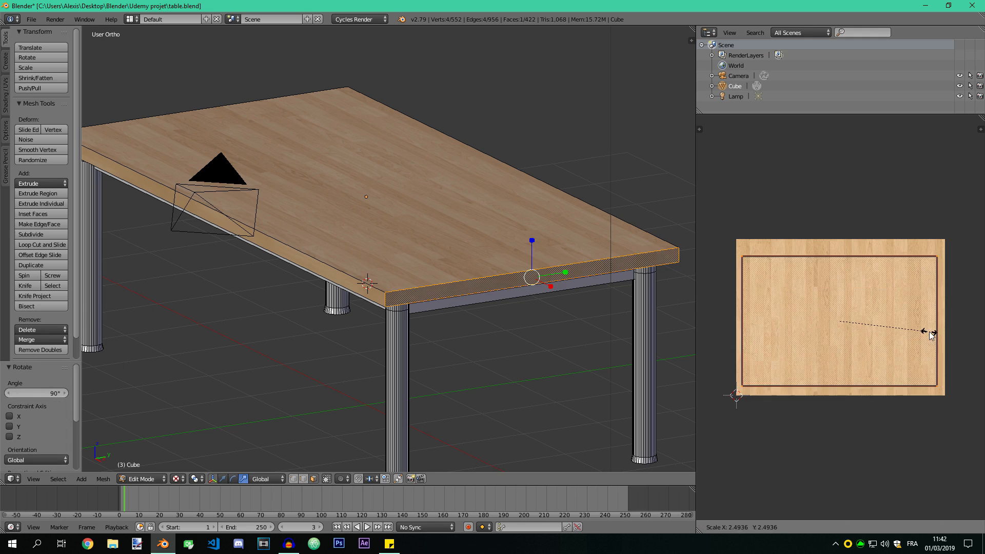
left_click(937, 333)
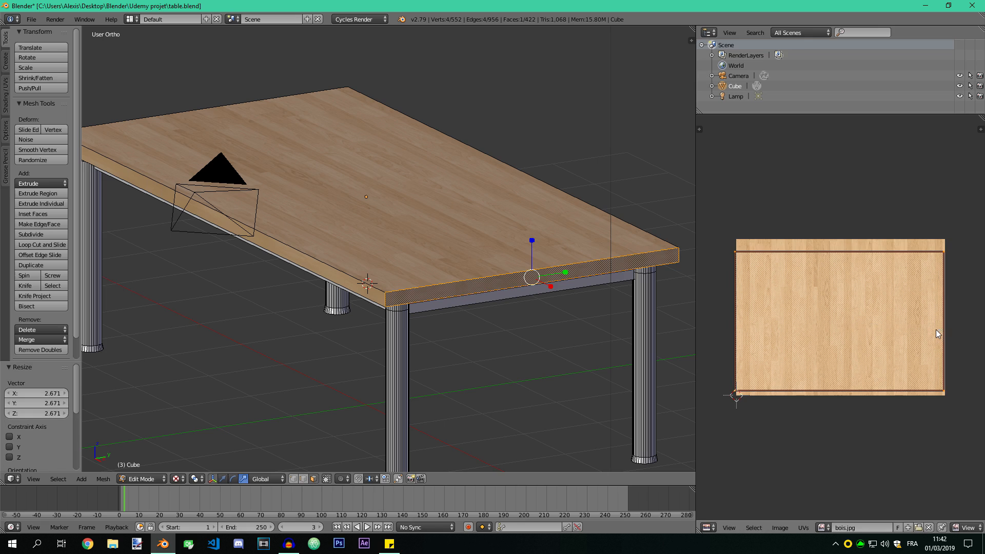
key("g")
left_click(902, 320)
key("g")
left_click(898, 321)
Step: Inspect the end face's wood texture in Object Mode and return to Edit Mode
middle_click_drag(609, 326, 463, 345)
left_click(139, 478)
left_click(141, 482)
scroll(259, 354, "up", 4)
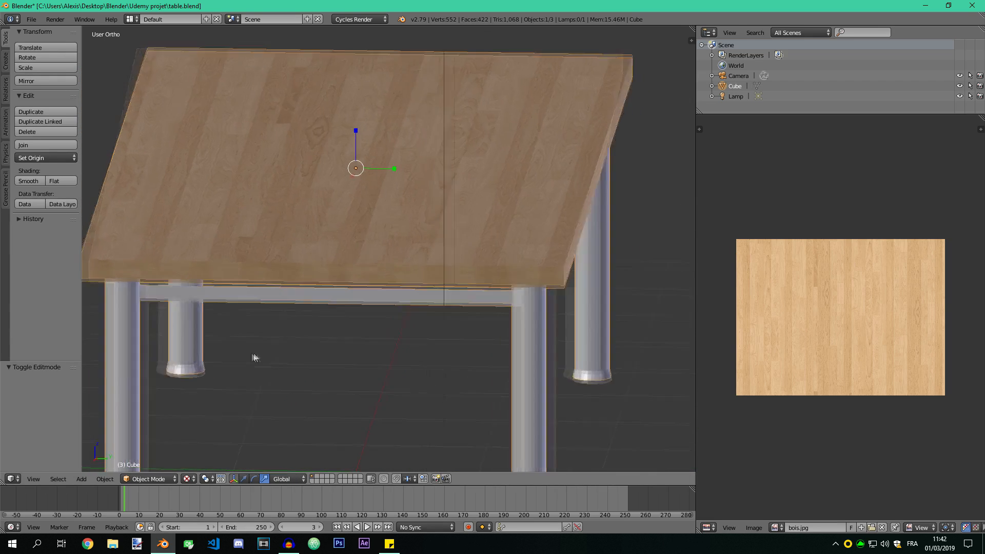
mouse_move(255, 358)
middle_mouse_down()
mouse_move(262, 366)
mouse_move(243, 362)
middle_mouse_up()
left_click(146, 479)
left_click(153, 456)
scroll(228, 373, "down", 2)
scroll(430, 334, "up", 1)
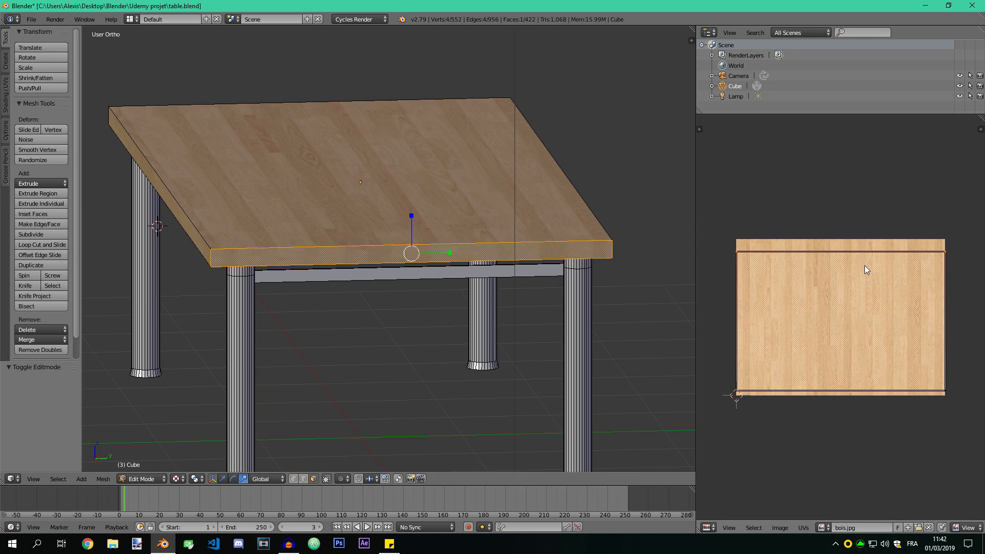
Step: Lower the upper edge of the end face's UV island to form a flatter strip, and check the table in Object Mode
key("g")
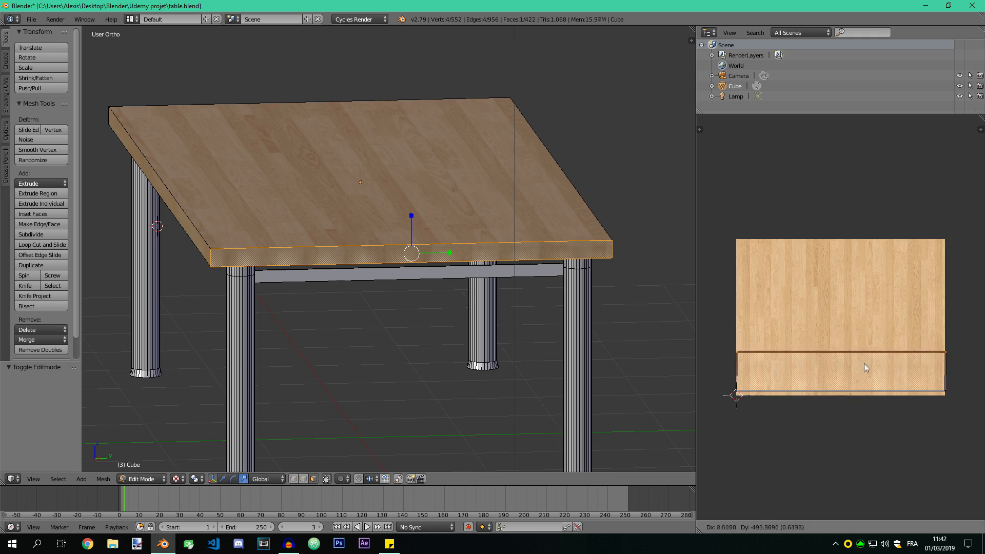
left_click(863, 362)
left_click(134, 479)
left_click(139, 464)
scroll(275, 322, "up", 4)
scroll(277, 322, "down", 3)
middle_click_drag(277, 322, 459, 342)
scroll(371, 328, "down", 1)
scroll(460, 340, "up", 4)
scroll(517, 347, "down", 3)
scroll(308, 352, "up", 1)
scroll(286, 329, "up", 1)
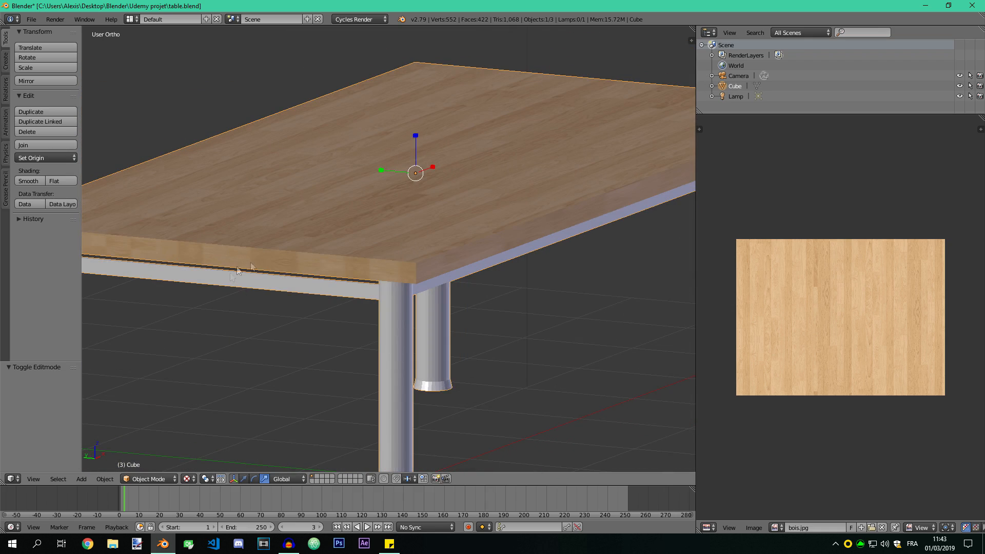
Step: Select the other short end face in Edit Mode and move the upper edge of its UV island about -0.348 along Y
key("Tab")
scroll(299, 311, "down", 4)
right_click(275, 252)
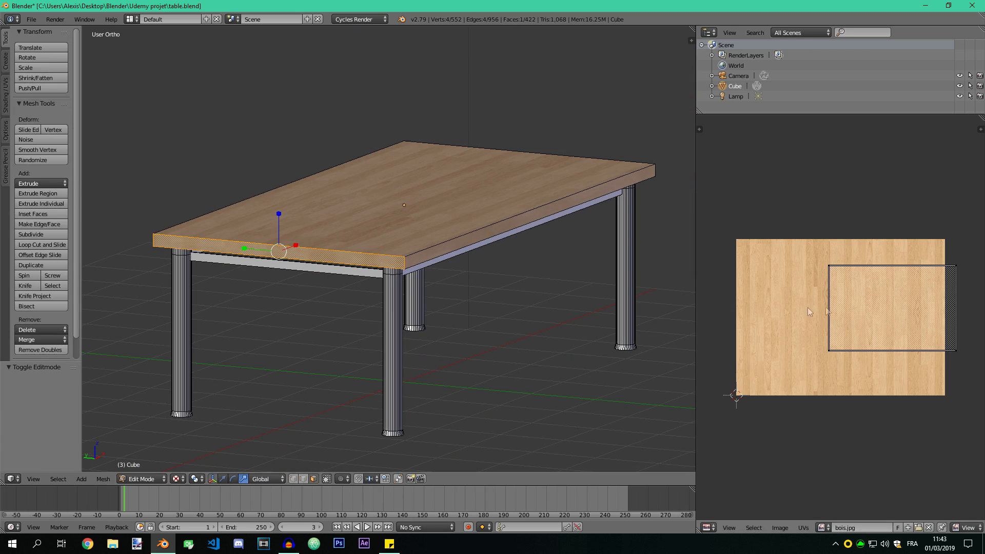
key("g")
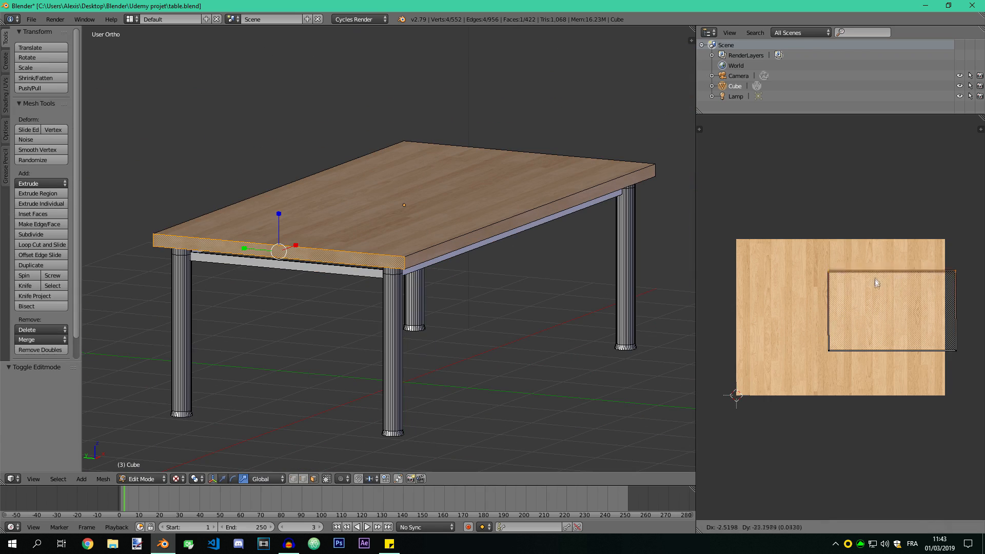
left_click(875, 323)
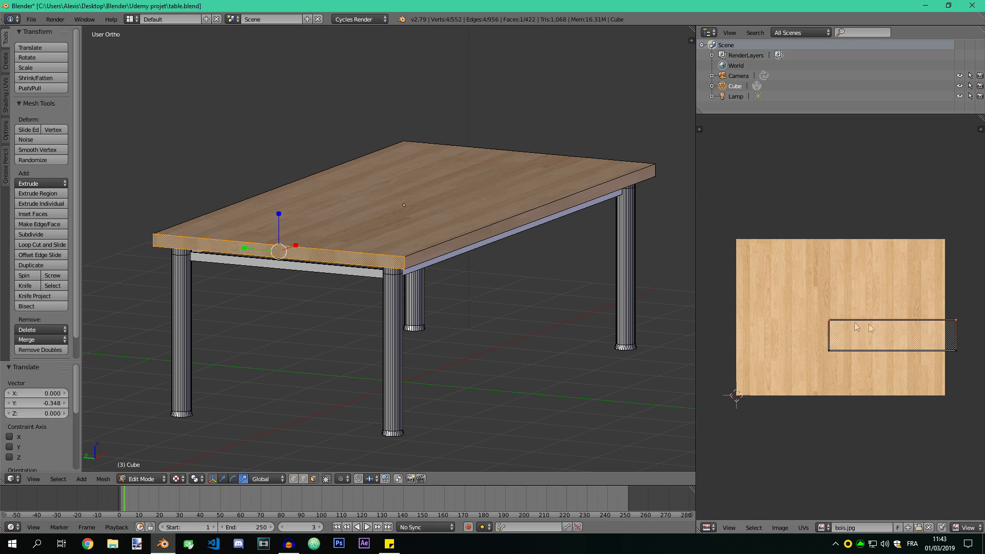
Step: Inspect the wood texture on the adjusted end face and along the tabletop's sides in Object Mode
key("Tab")
middle_click_drag(308, 215, 345, 278)
scroll(392, 291, "up", 2)
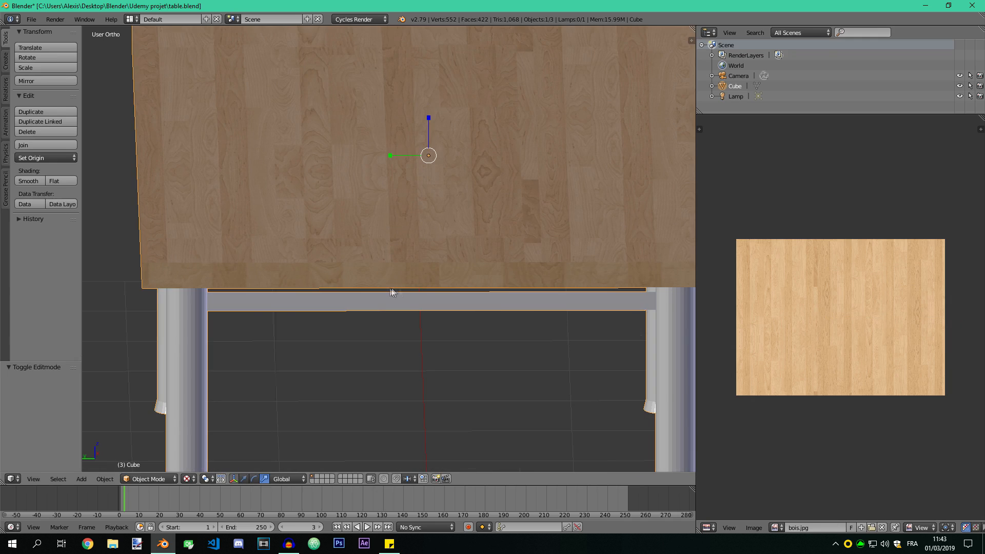
middle_click_drag(506, 289, 416, 297)
scroll(474, 296, "down", 3)
scroll(398, 300, "up", 2)
scroll(462, 302, "down", 3)
Step: Select one long side face of the tabletop in Edit Mode and move its UV island to the middle of the wood image
key("Tab")
scroll(384, 269, "down", 2)
right_click(397, 248)
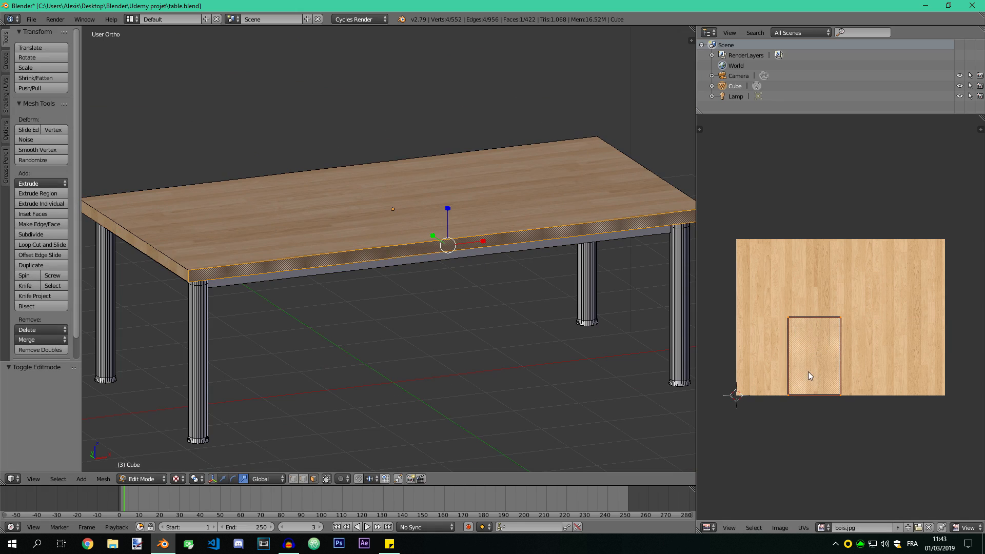
key("g")
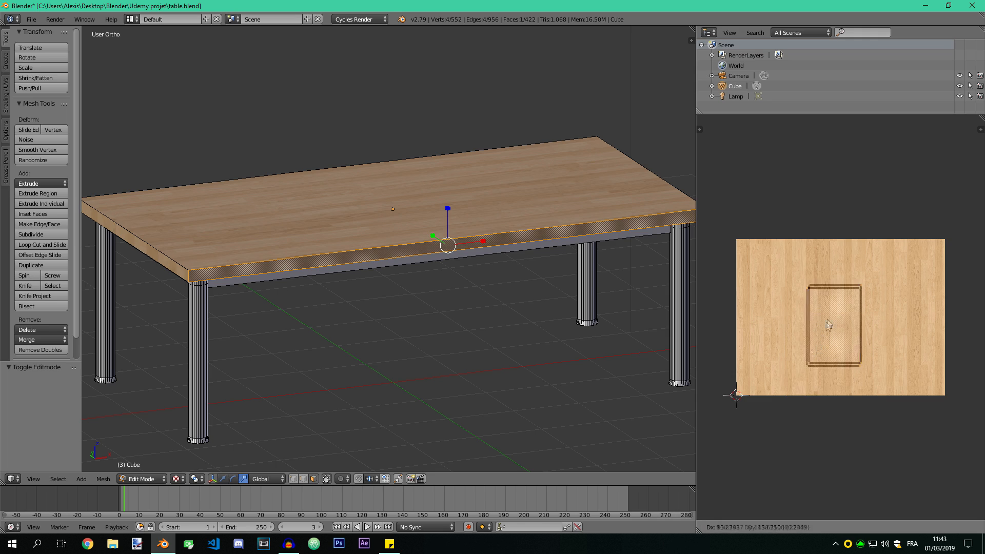
left_click(828, 319)
Step: Rotate the long side face's UV island by 90° and check the wood grain in Object Mode
type("r90")
key("Return")
scroll(505, 306, "up", 3)
key("Tab")
scroll(394, 304, "down", 2)
mouse_move(393, 303)
middle_mouse_down()
mouse_move(358, 309)
mouse_move(393, 319)
middle_mouse_up()
Step: Lower the upper edge of the long side face's UV island in Edit Mode to form a flatter rectangle
key("Tab")
right_click(792, 286)
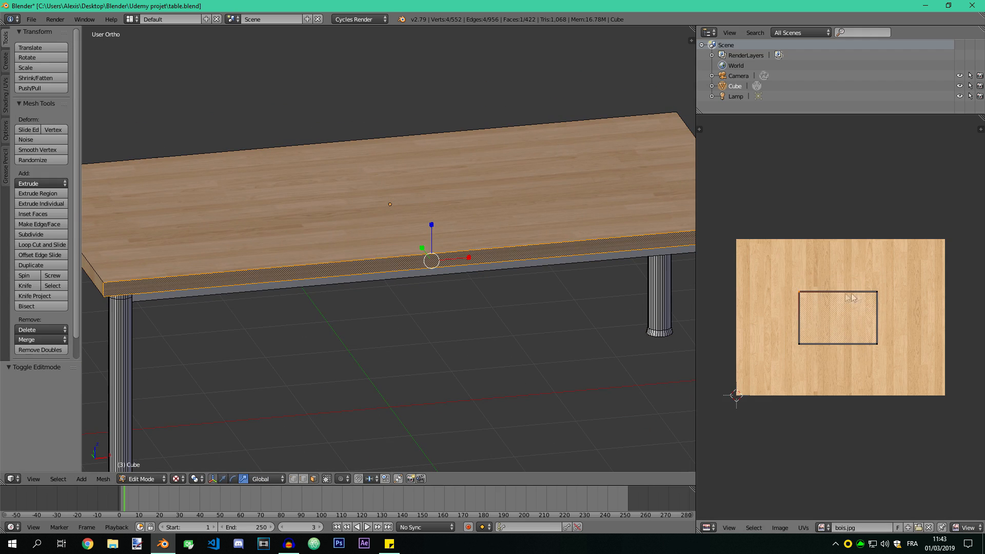
key("g")
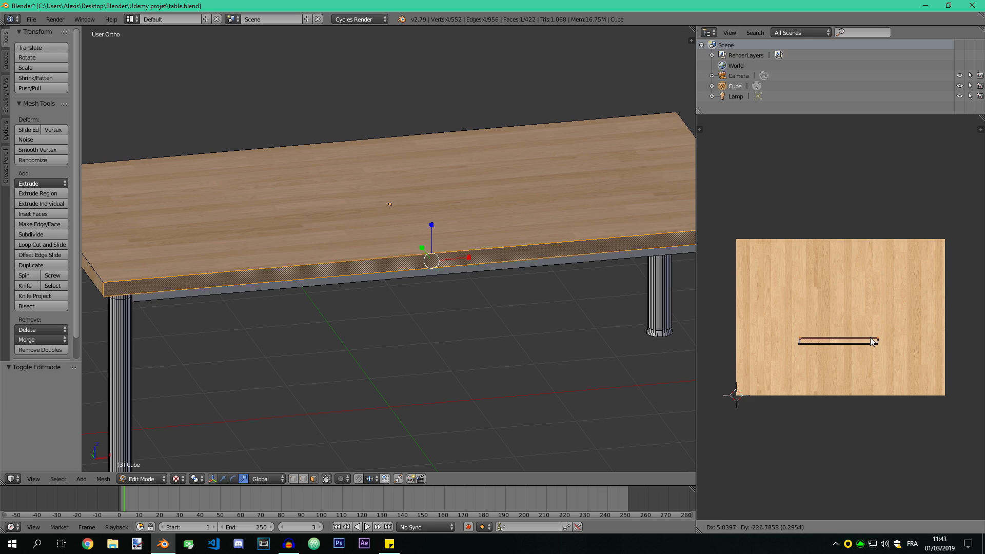
left_click(871, 340)
middle_click_drag(594, 303, 498, 320)
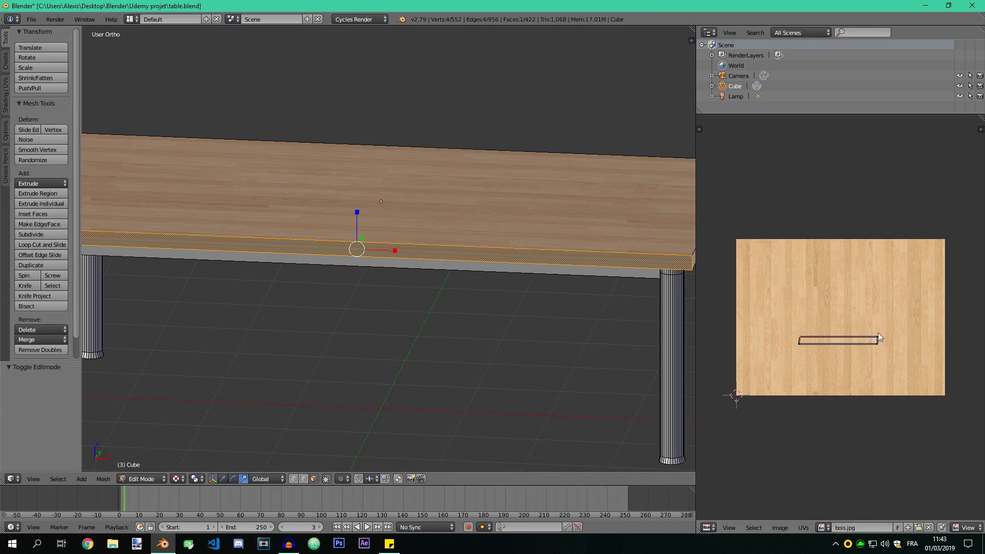
key("g")
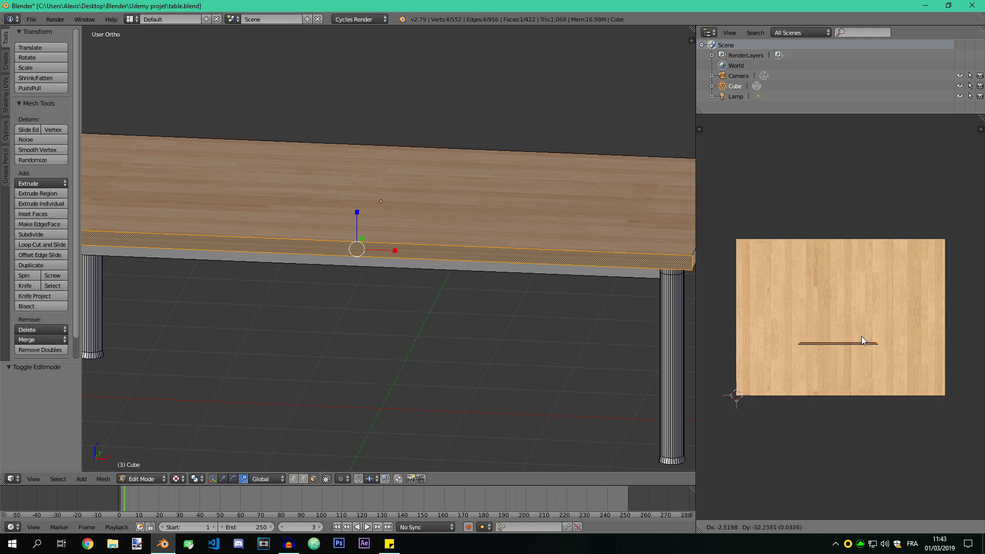
left_click(861, 302)
Step: Select the whole flattened UV island, rotate it 90° to stand upright, and check the side face in Object Mode
key("a")
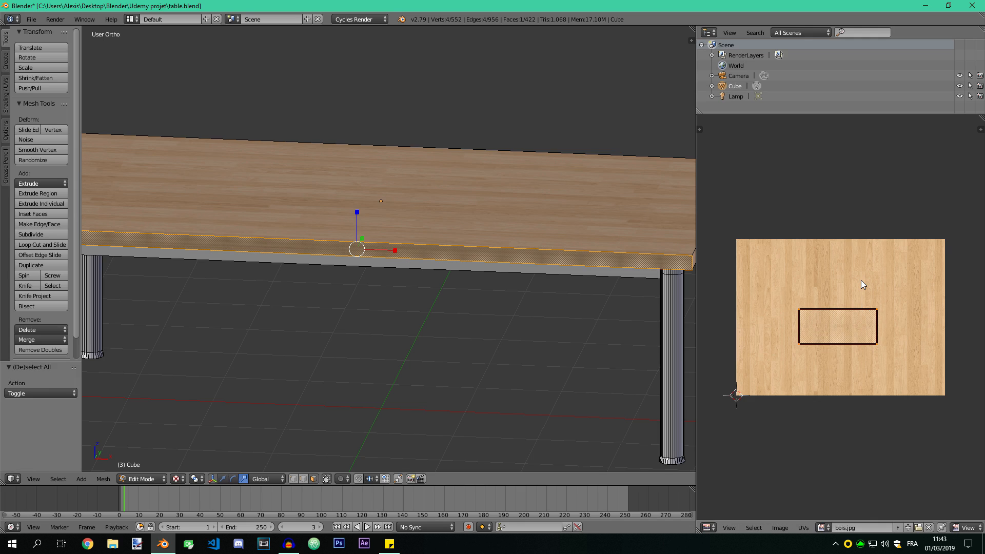
type("r90")
key("Return")
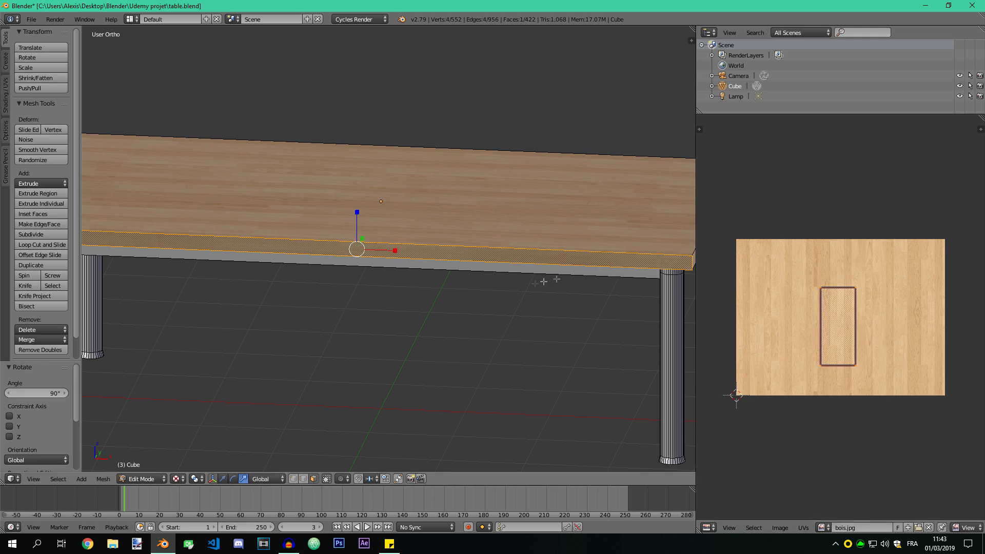
key("Tab")
Step: Lower the upright UV island's upper edge to make a small, wide rectangle, and inspect the long side's texture in Object Mode
key("Tab")
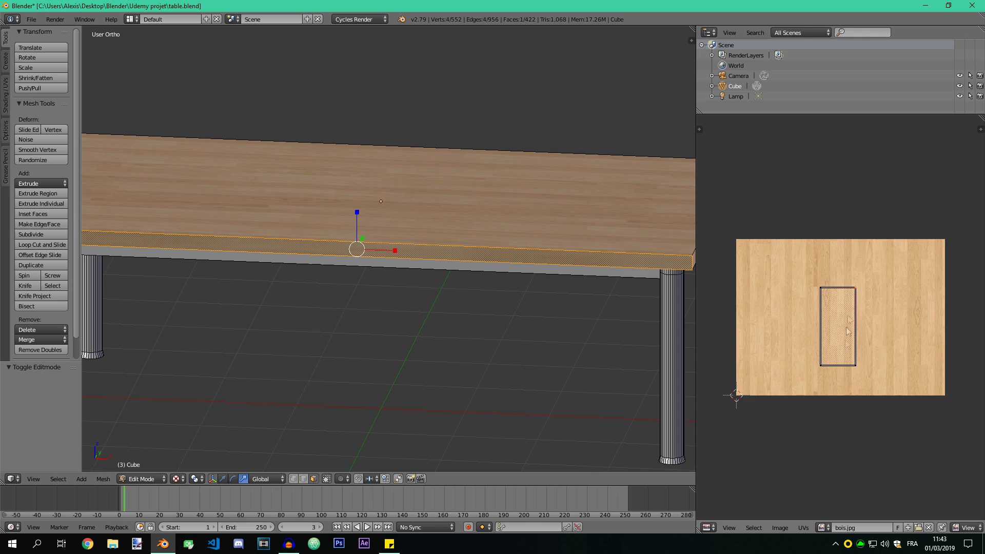
right_click(851, 291)
key("g")
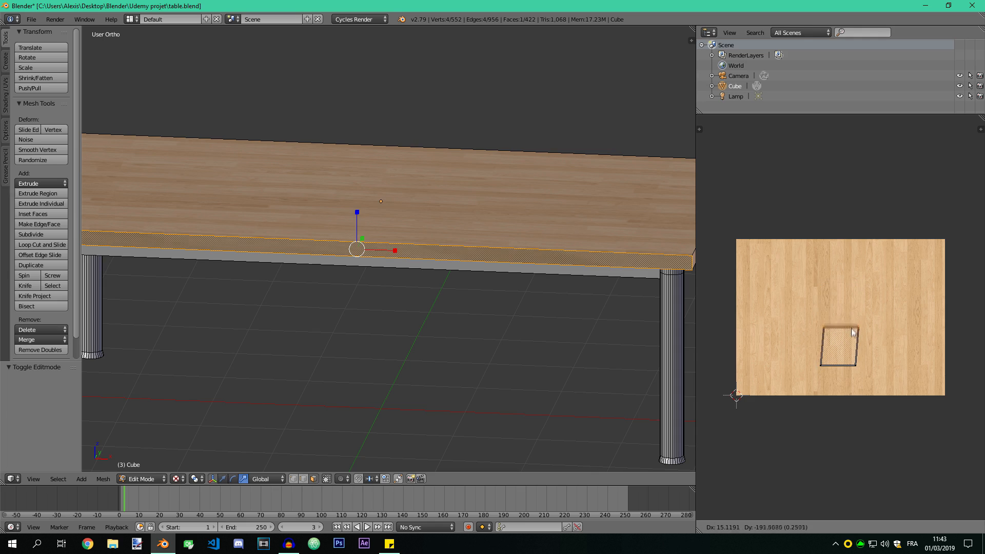
left_click(849, 346)
key("Tab")
middle_click_drag(523, 288, 461, 294)
key("Tab")
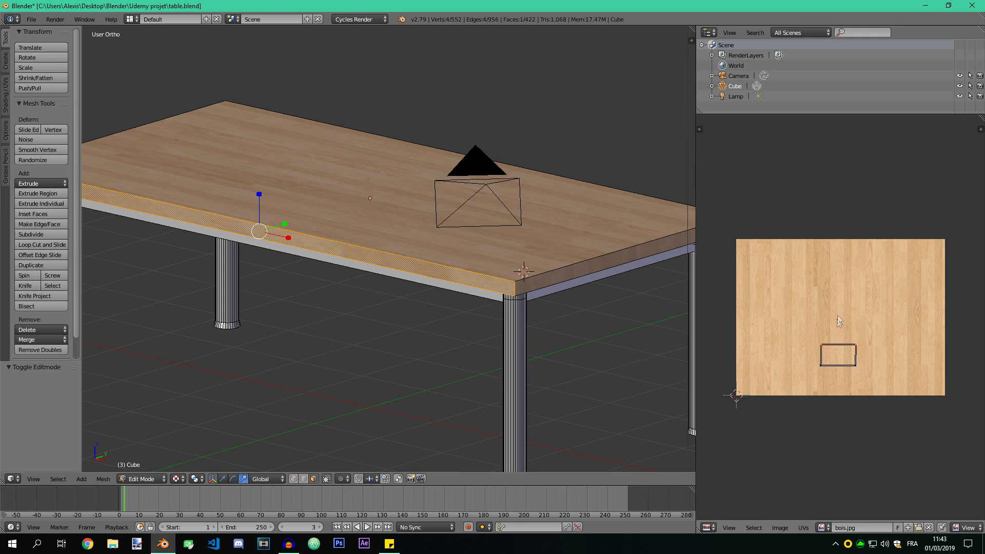
key("g")
left_click(841, 328)
key("Tab")
middle_click_drag(487, 311, 544, 314)
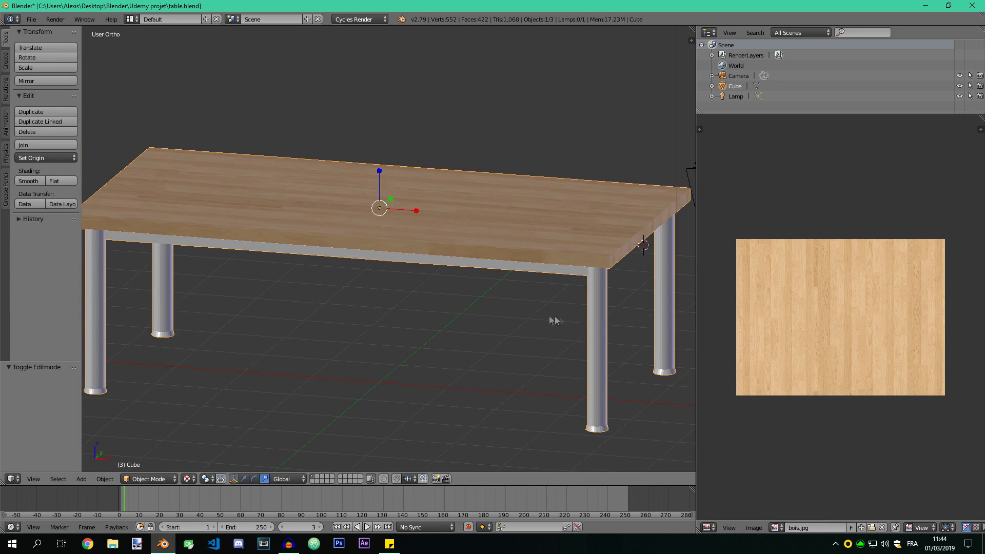
Step: Move the right edge of the long side face's UV island 0.610 along X and check the table in Object Mode
key("Tab")
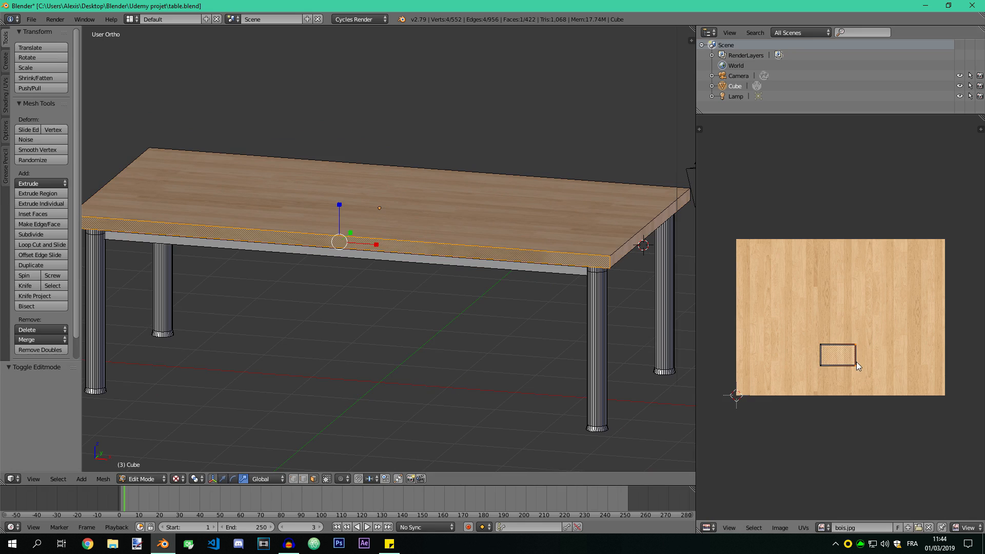
key("g")
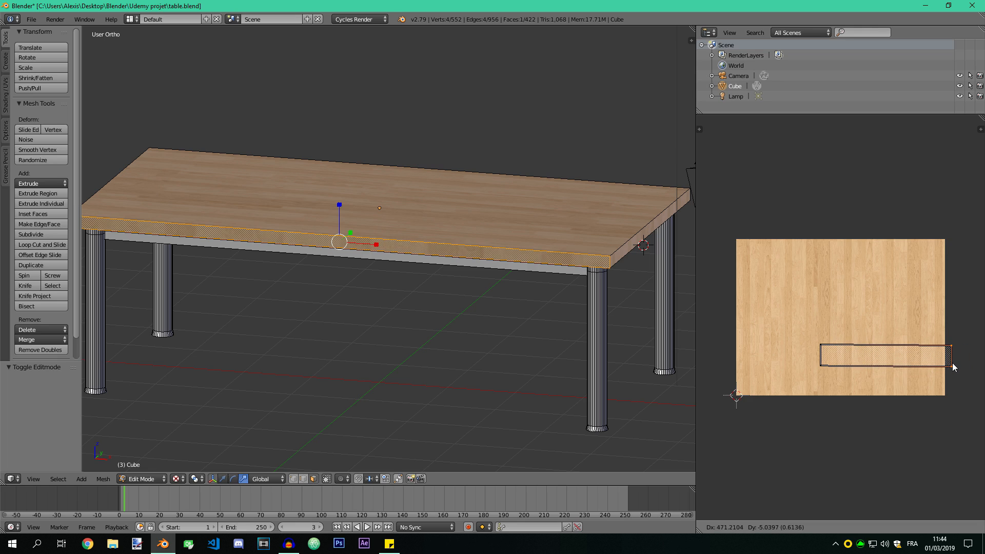
left_click(952, 361)
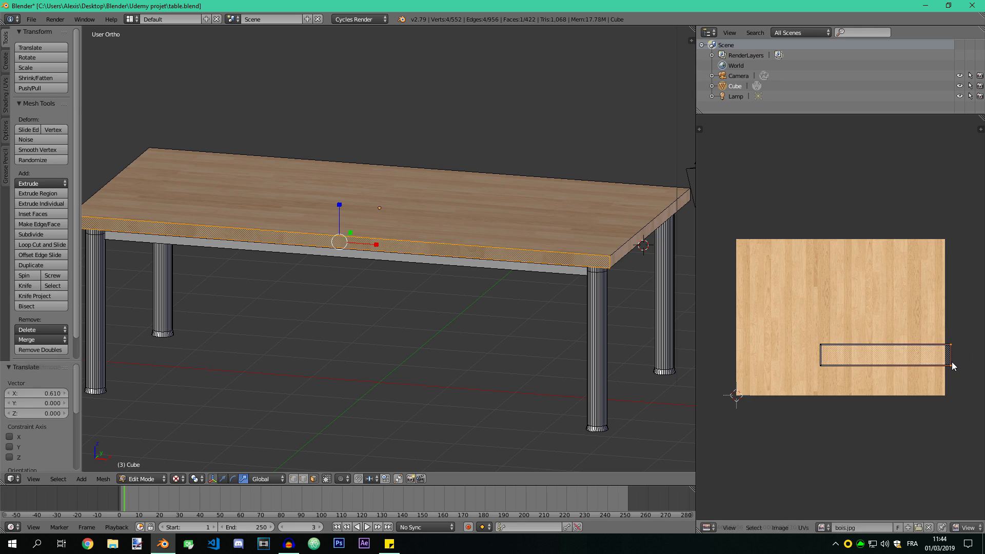
key("Tab")
middle_click_drag(457, 301, 518, 302)
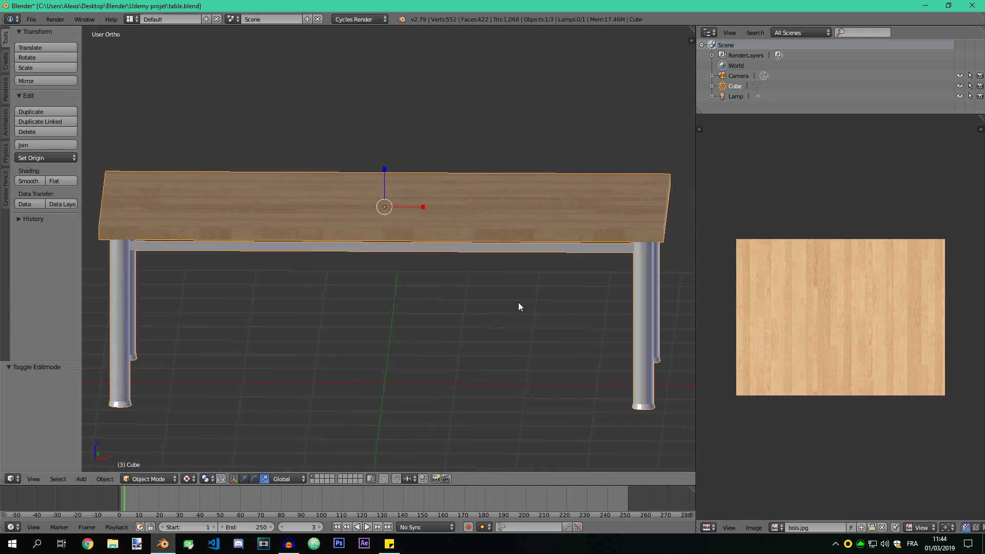
scroll(554, 308, "down", 1)
Step: Move the upper edge of the stretched UV island -0.085 along Y and inspect the table from both long sides in Object Mode
key("Tab")
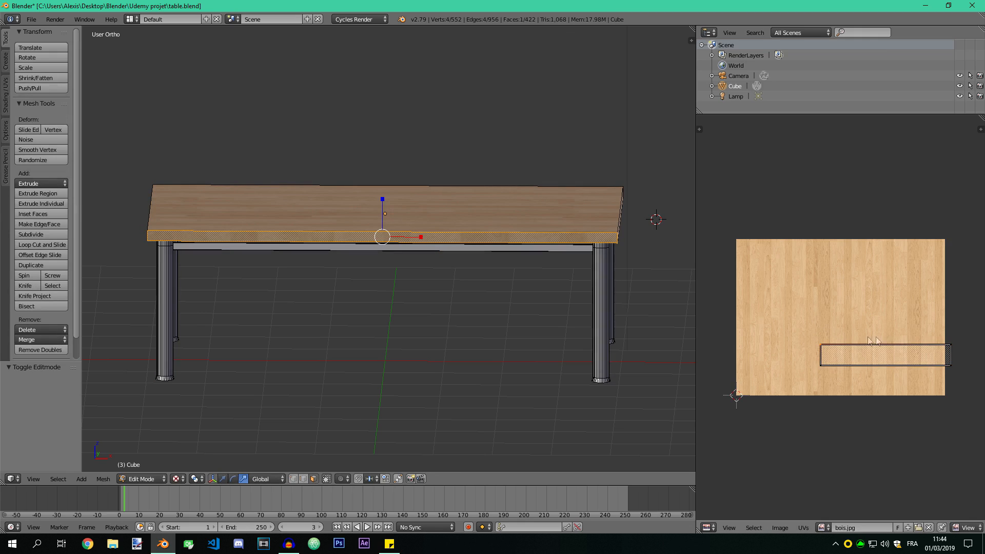
key("g")
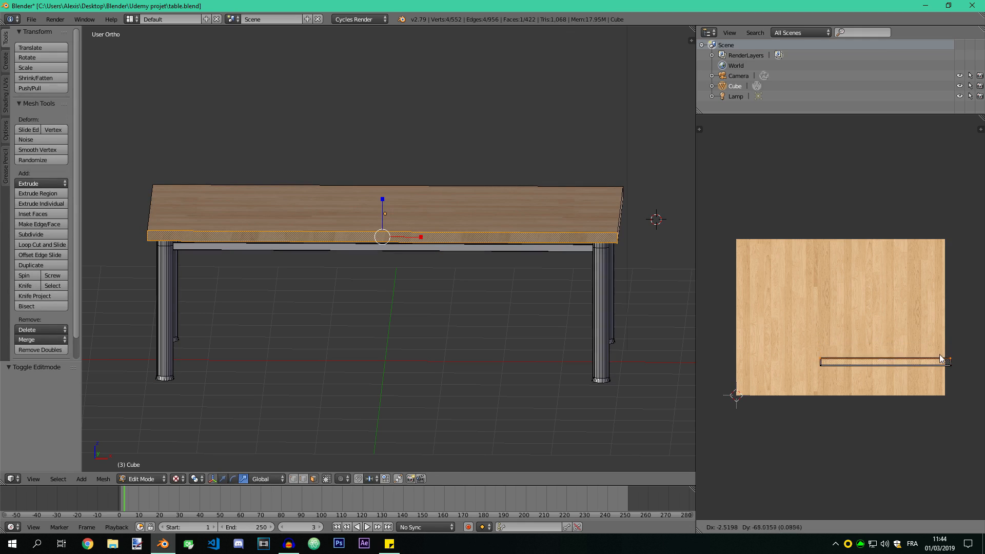
left_click(940, 353)
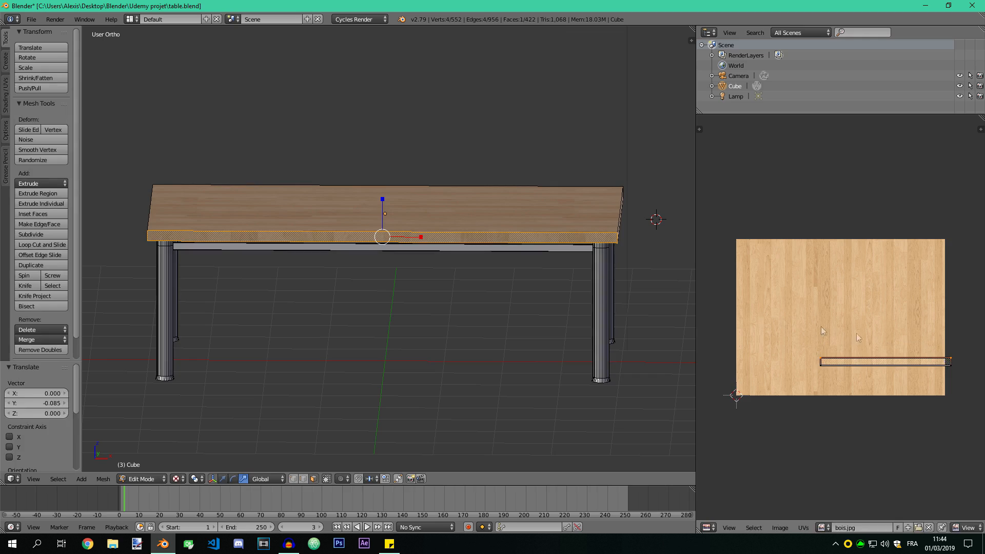
key("Tab")
scroll(370, 293, "up", 2)
mouse_move(386, 293)
middle_mouse_down()
mouse_move(349, 300)
mouse_move(435, 292)
mouse_move(377, 331)
mouse_move(400, 302)
middle_mouse_up()
scroll(349, 300, "down", 3)
middle_click_drag(486, 308, 289, 306)
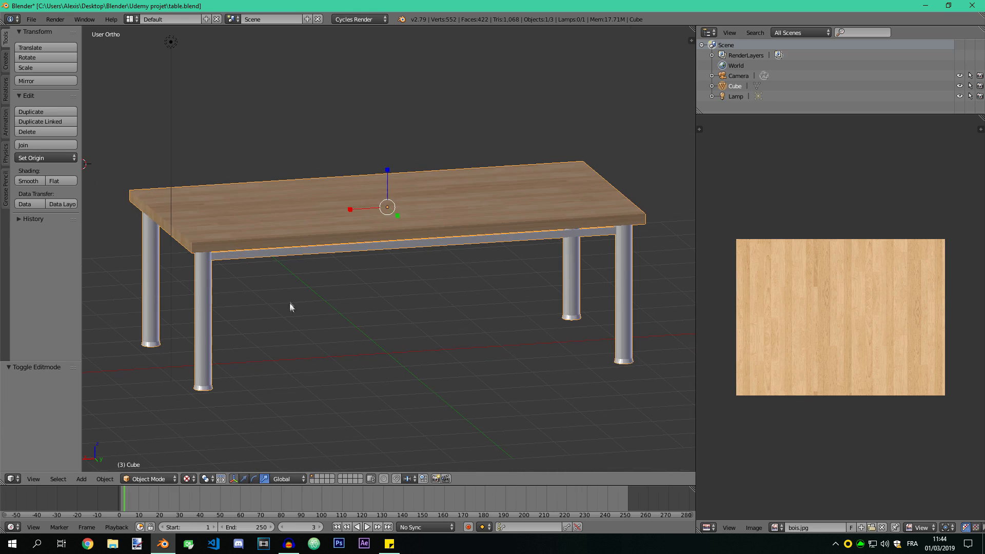
Step: Select the opposite long side face in Edit Mode and move its UV island 0.482 along X and -0.256 along Y
key("Tab")
right_click(307, 244)
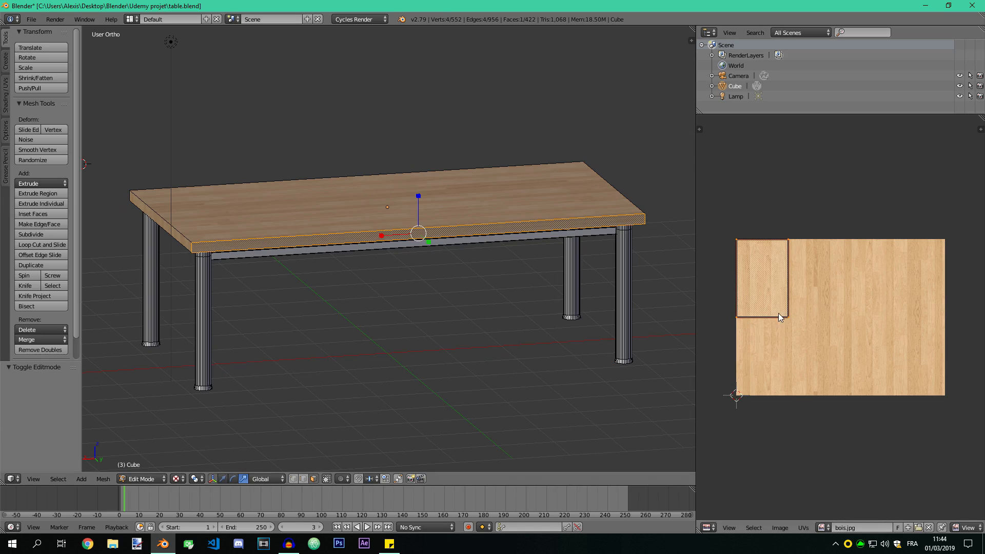
key("g")
left_click(857, 360)
Step: Move the upper edge of the opposite long side's UV island -0.374 along Y and check the texture in Object Mode
right_click(816, 354)
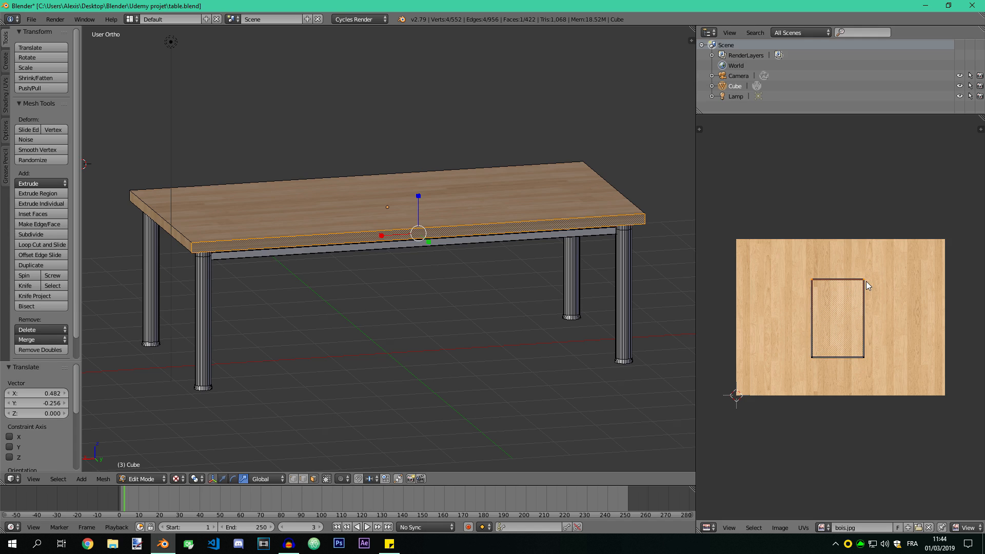
key("g")
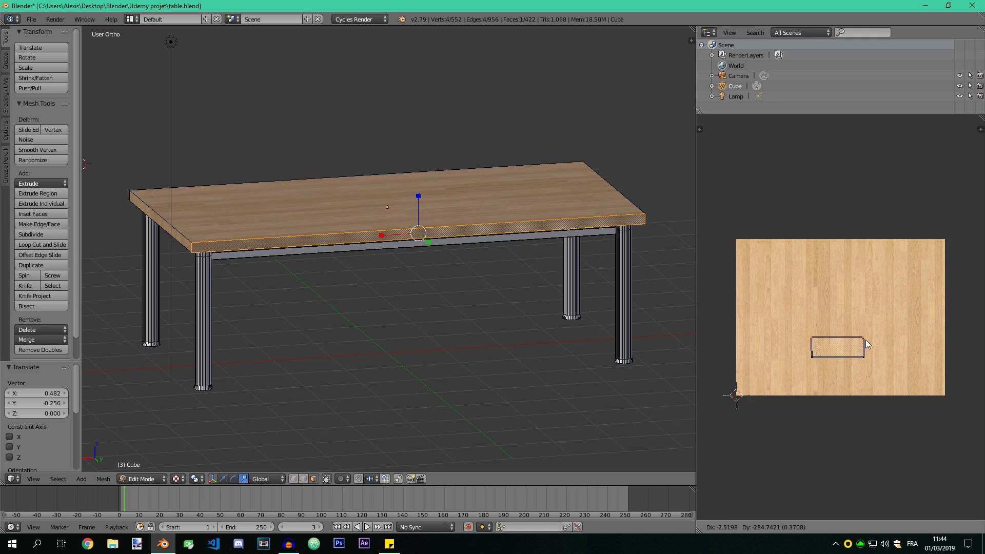
key("y")
left_click(866, 340)
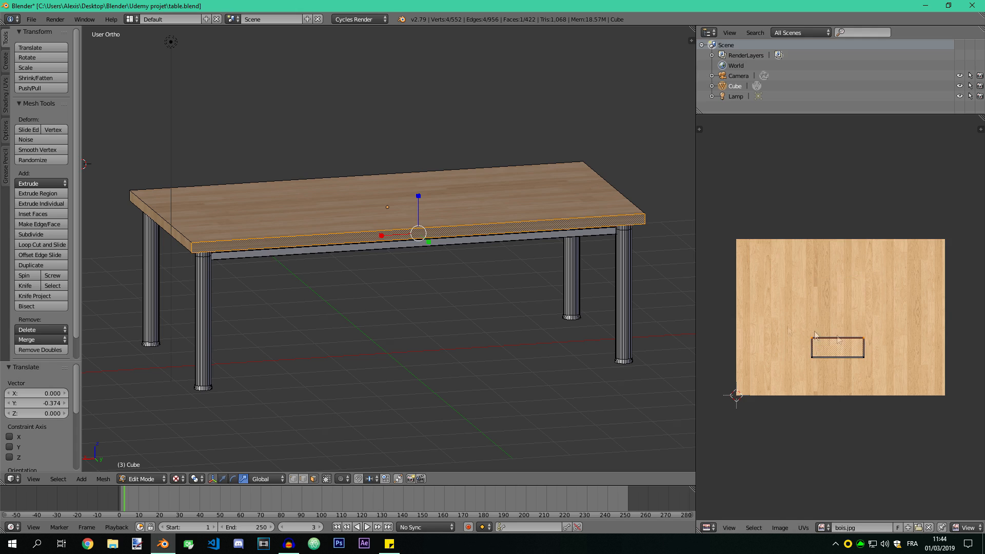
key("Tab")
scroll(531, 257, "up", 5)
scroll(431, 275, "down", 4)
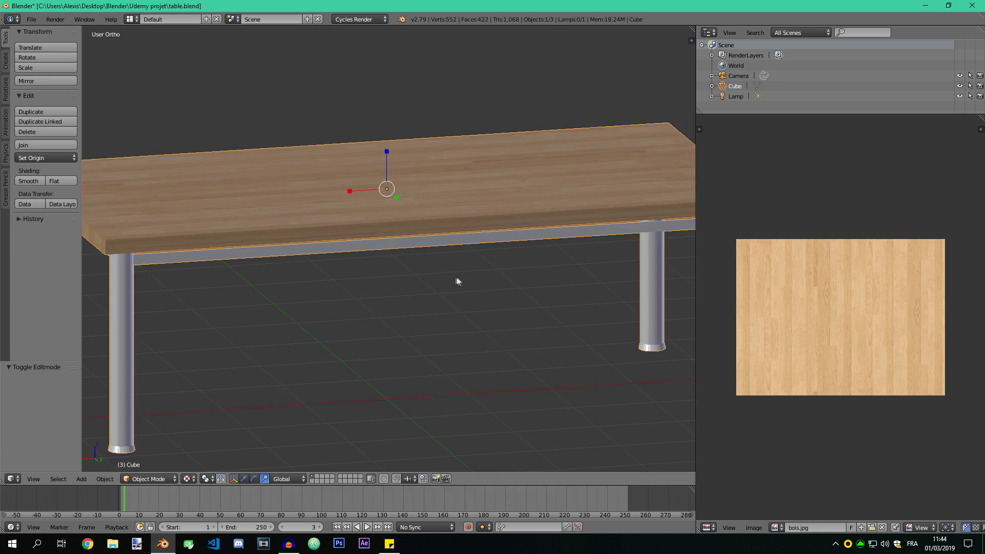
Step: Stretch the UV island's right edge outward to near the wood image's right border and check it in Object Mode
key("Tab")
key("g")
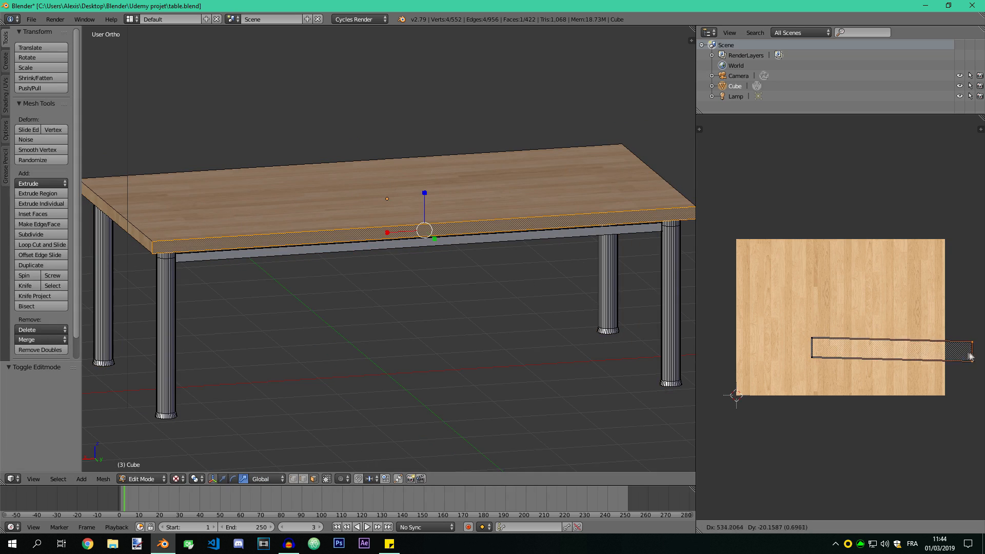
left_click(934, 349)
key("Tab")
Step: Lower the upper edge of the widened UV island to form a thin strip, and inspect the long side in Object Mode
key("Tab")
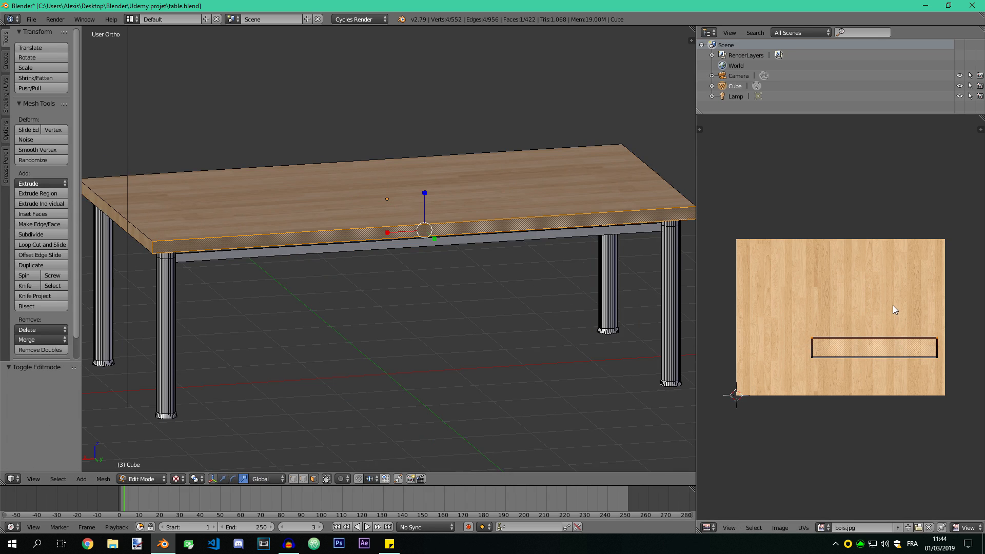
key("g")
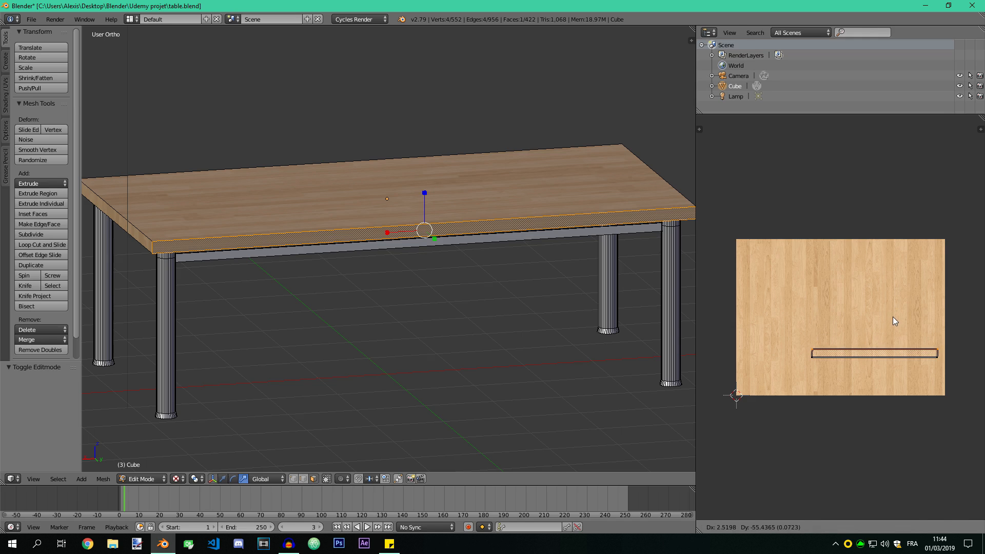
left_click(893, 316)
key("Tab")
middle_click_drag(561, 270, 535, 252)
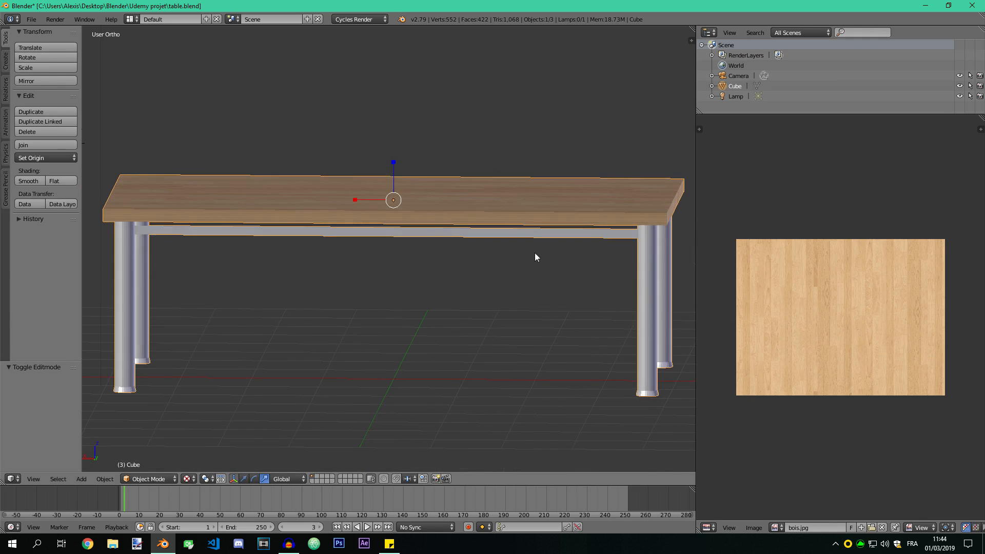
Step: Raise the thin UV strip's upper edge by 0.020 along Y and check the long side face in Object Mode
key("Tab")
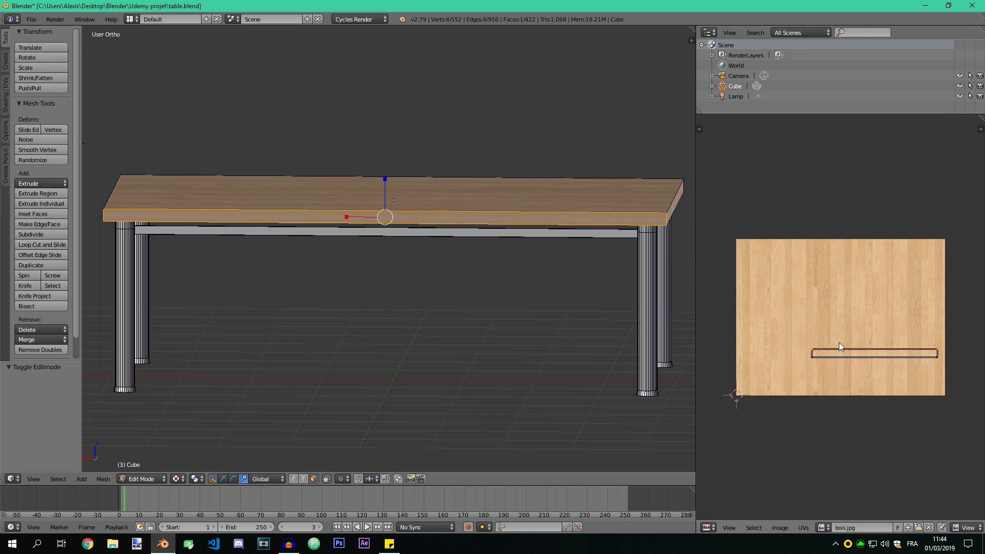
key("g")
left_click(838, 340)
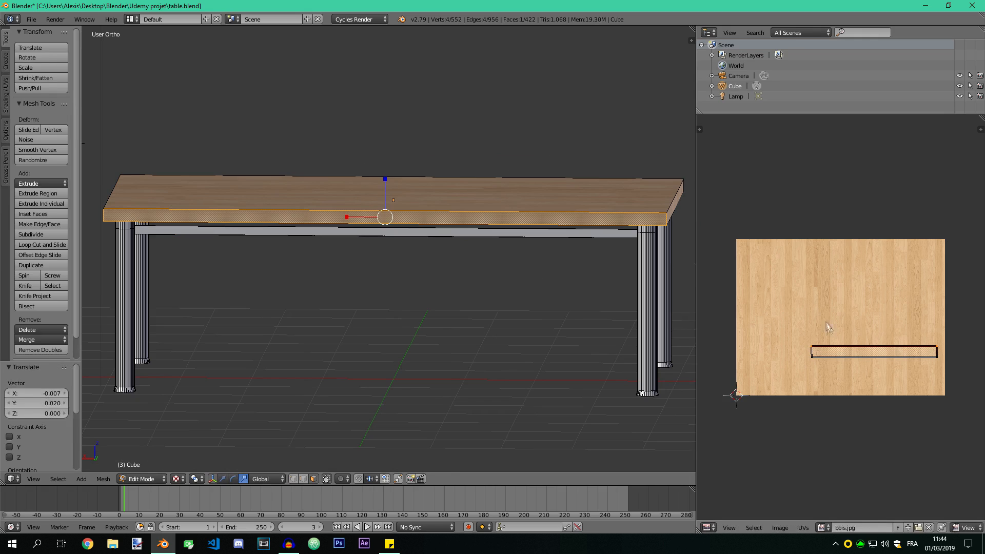
key("Tab")
Step: Rotate the whole UV strip 90°, move it upright within the middle of the wood image, and check the result in Object Mode
key("Tab")
key("a")
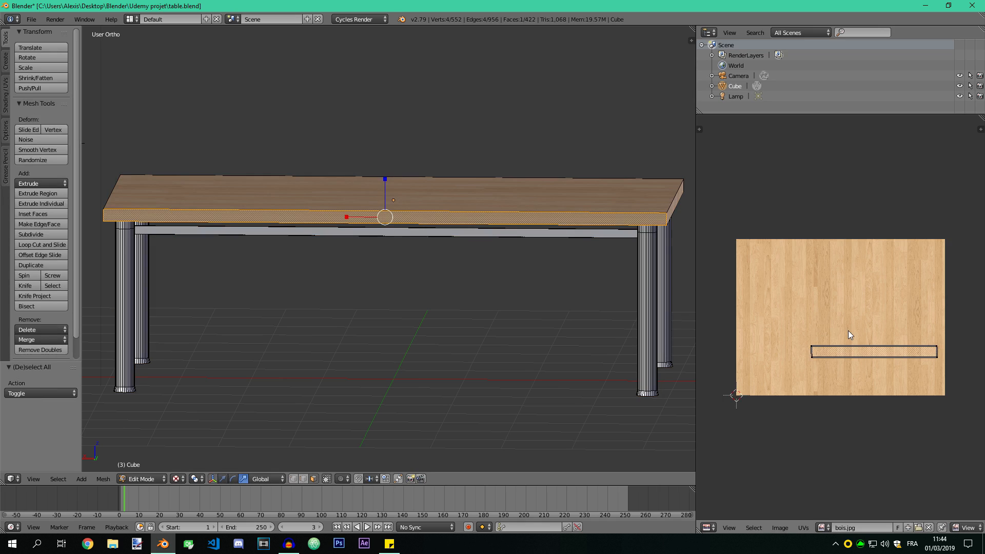
type("r90")
key("Return")
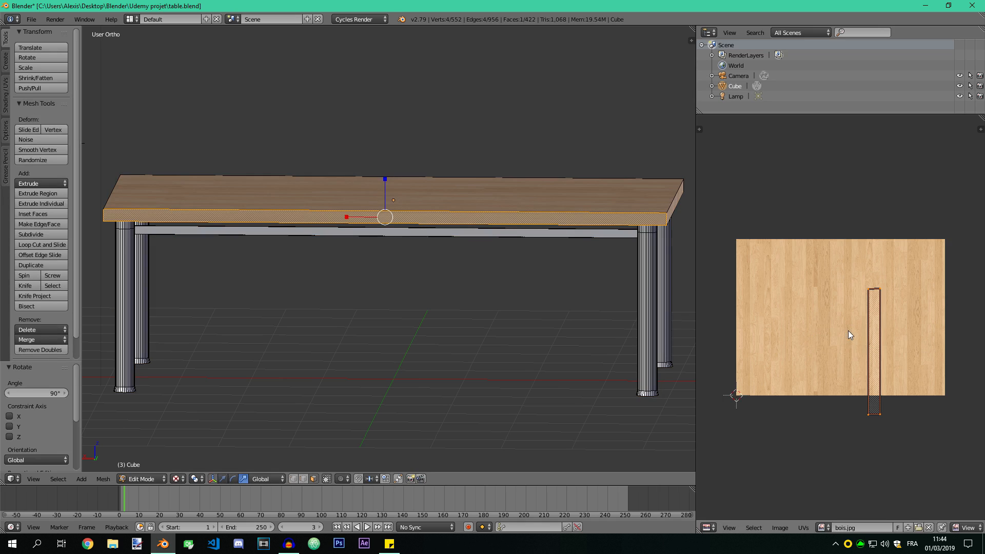
key("g")
left_click(863, 352)
key("Tab")
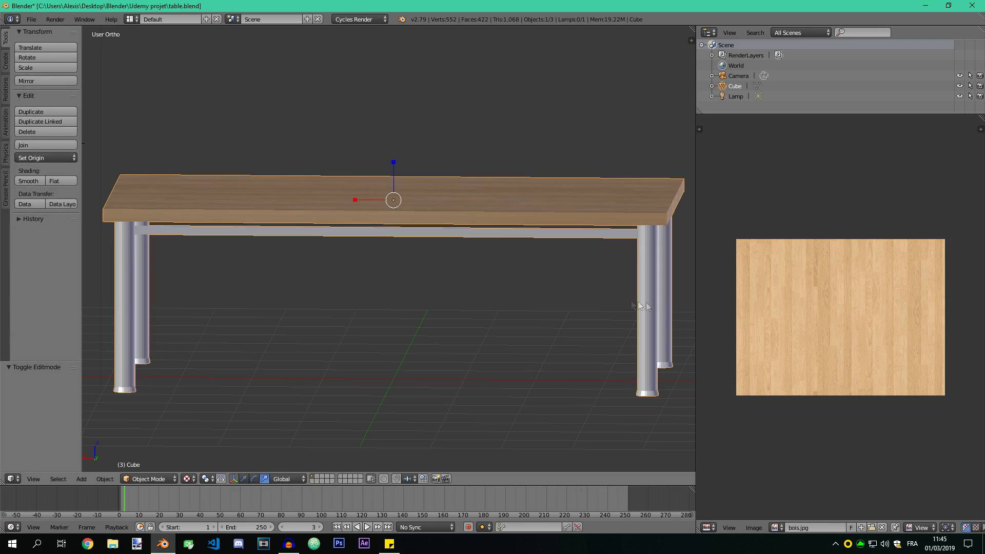
key("Tab")
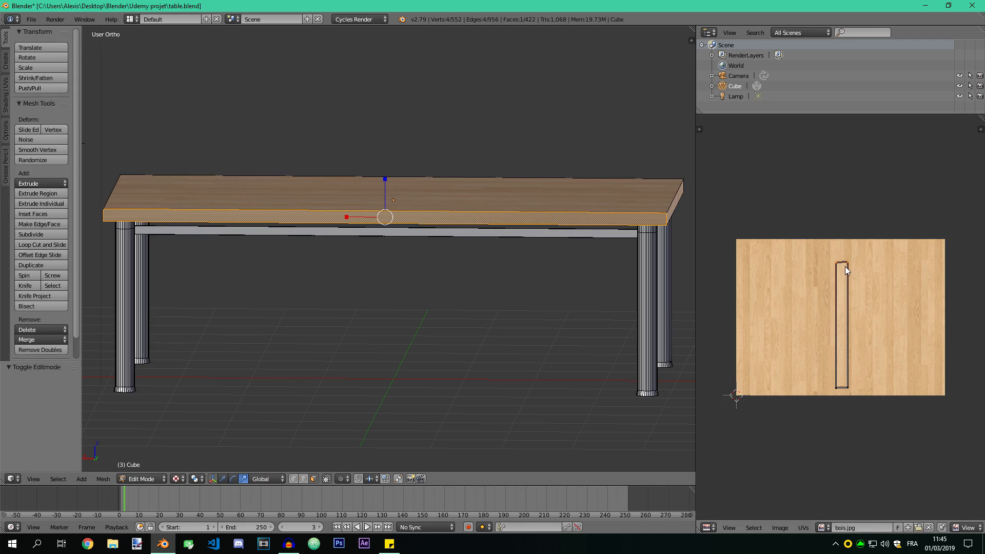
Step: Lower the upright UV strip's upper edge, stretch its right edge to near the wood image's right border, and check the table in Object Mode
key("g")
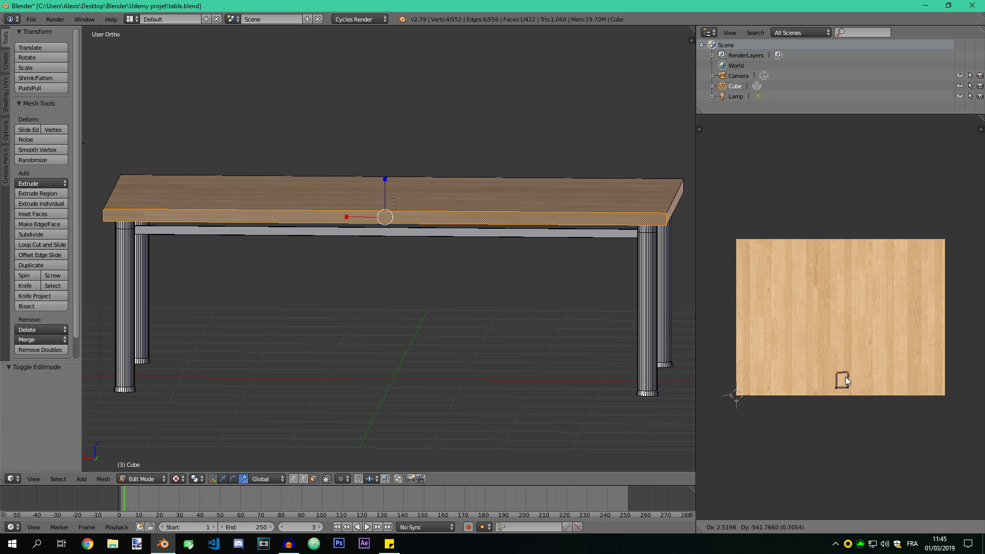
left_click(845, 377)
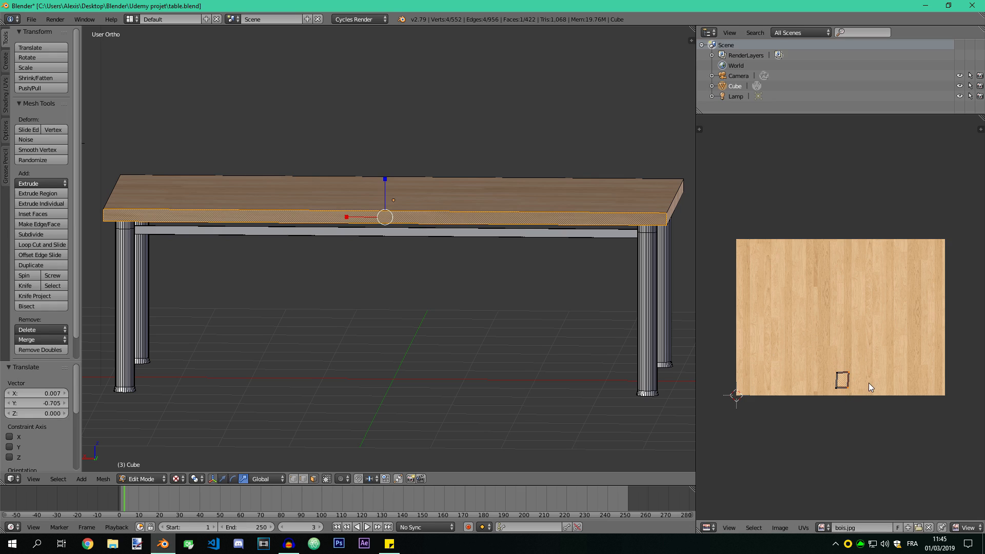
key("g")
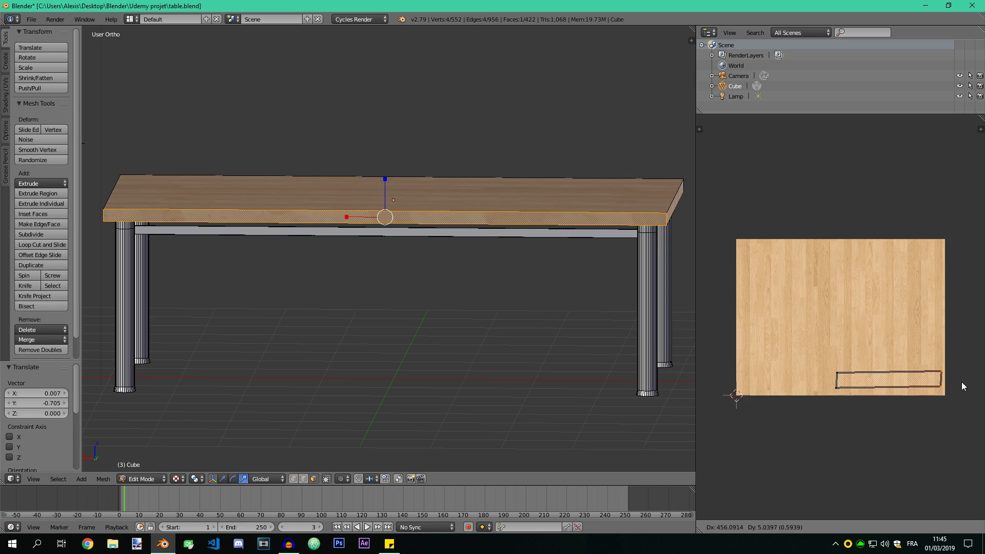
left_click(962, 383)
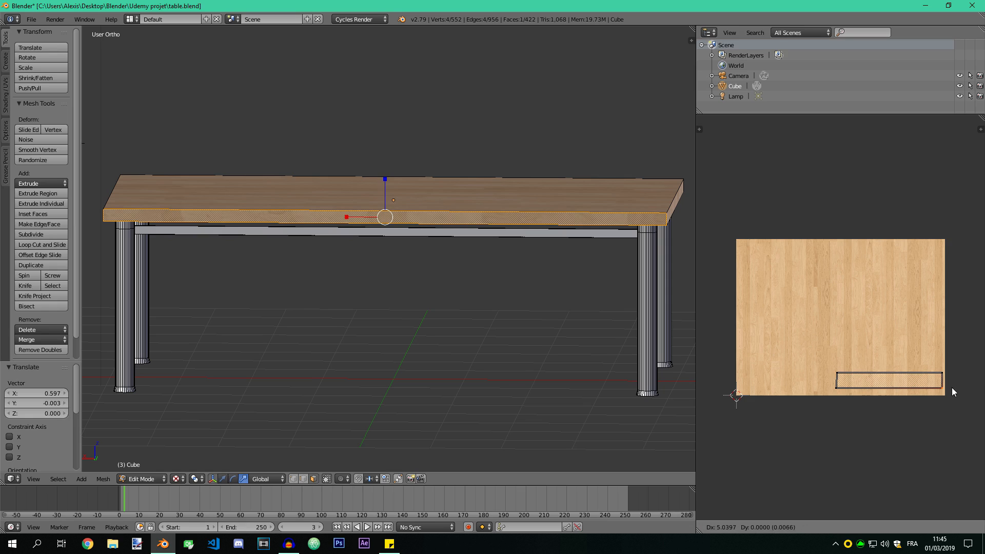
key("Tab")
middle_click_drag(544, 314, 469, 325)
scroll(468, 325, "down", 2)
Step: Switch the UV/Image Editor area to the Properties editor and narrow it to enlarge the 3D view
left_click(708, 527)
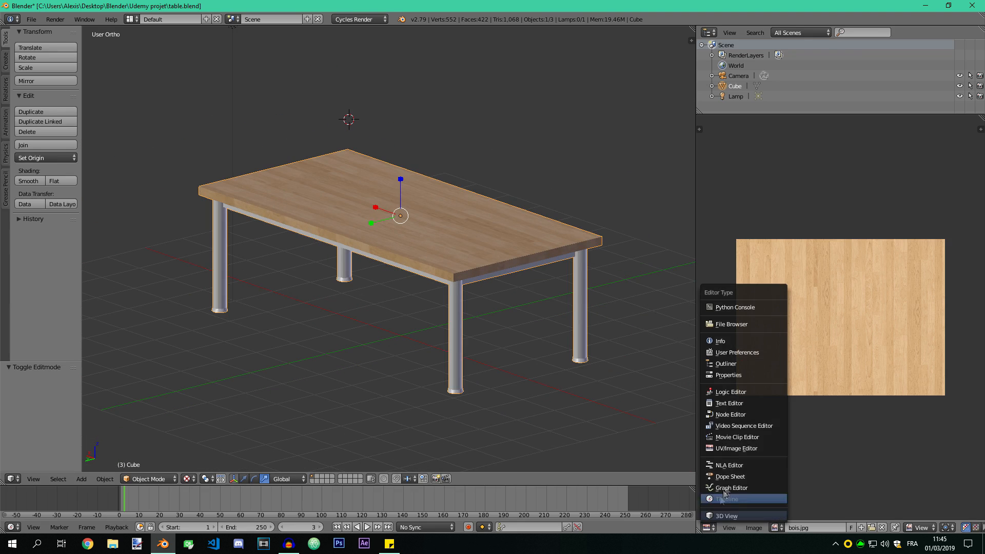
left_click(728, 515)
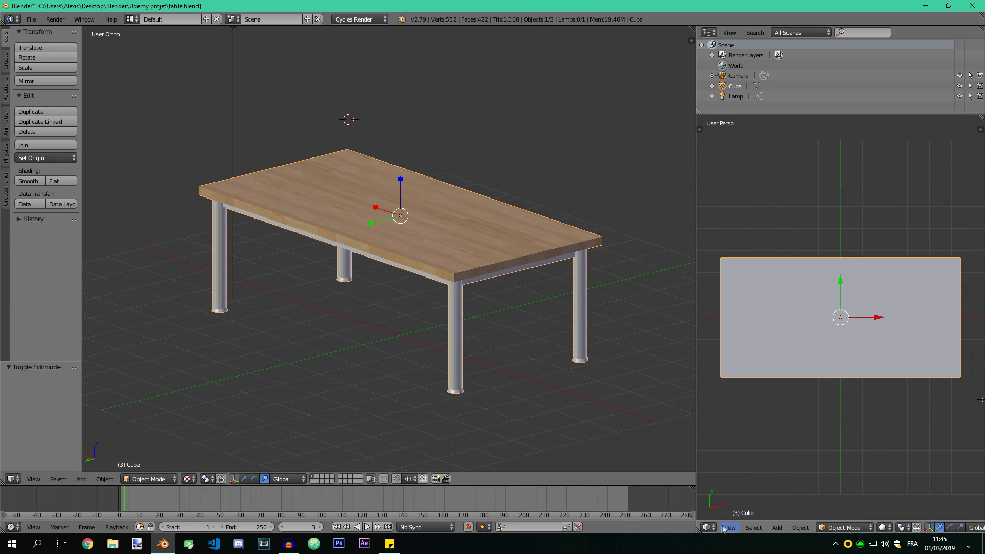
left_click(709, 527)
left_click(722, 375)
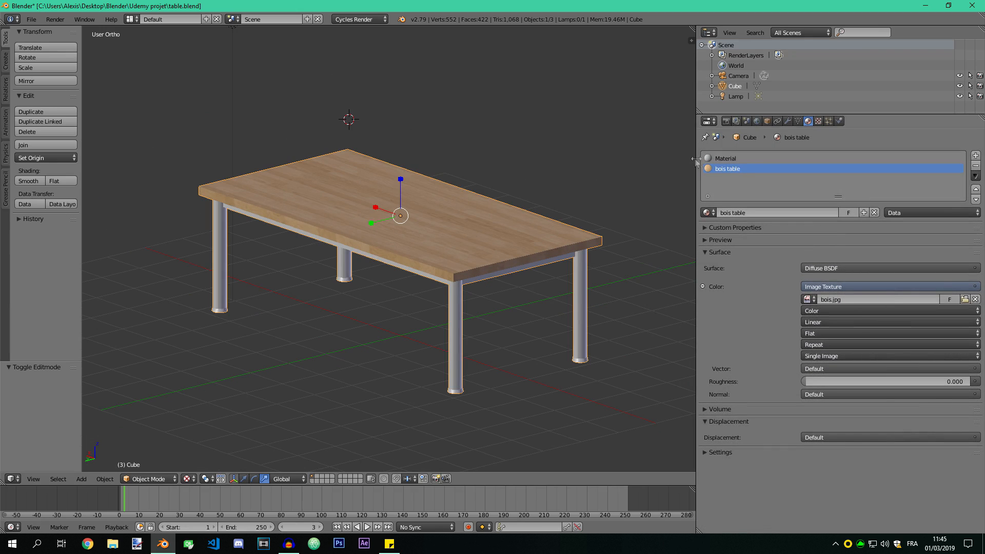
left_click_drag(697, 159, 753, 159)
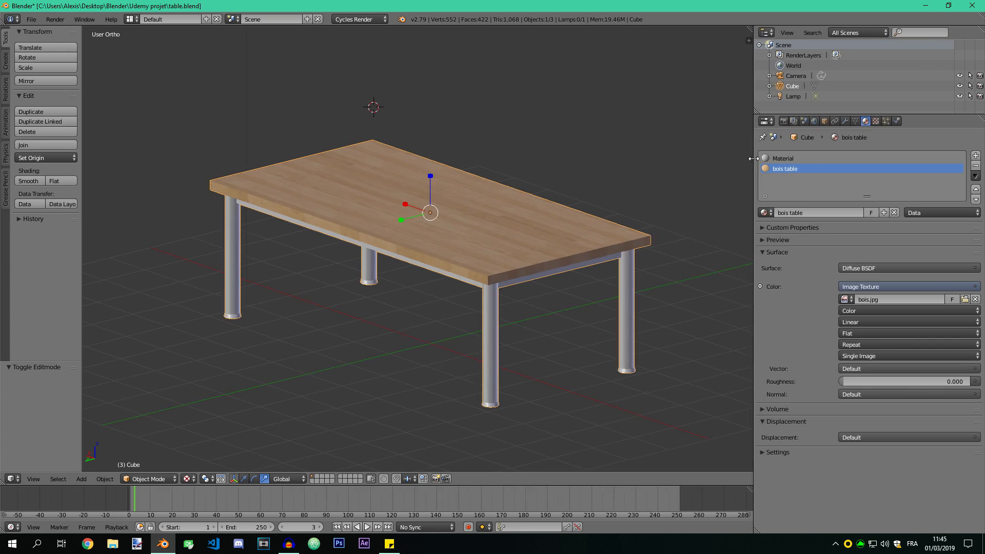
Step: Assign the bois table material to the tabletop's underside face and check it in Object Mode
scroll(484, 256, "up", 3)
middle_click_drag(479, 262, 361, 256)
key("Tab")
right_click(362, 256)
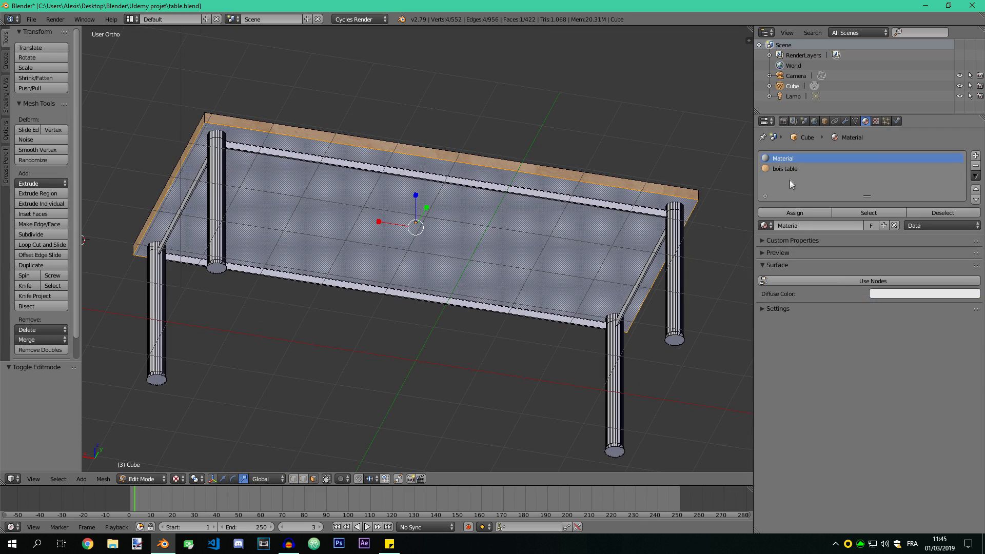
left_click(781, 214)
key("Tab")
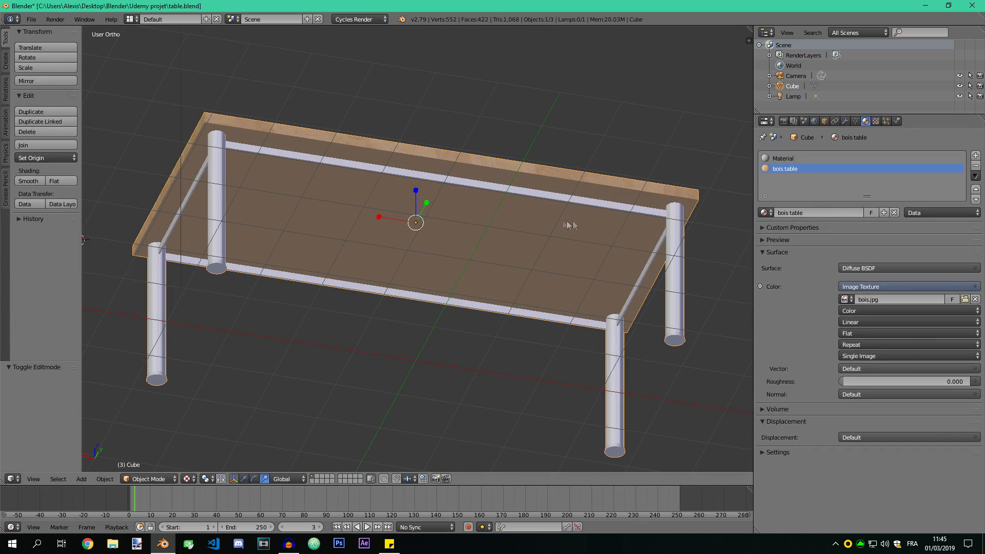
Step: Unwrap the underside face over bois.jpg in the UV/Image Editor and stretch the island's right edge to the image's right border
key("Tab")
left_click(765, 122)
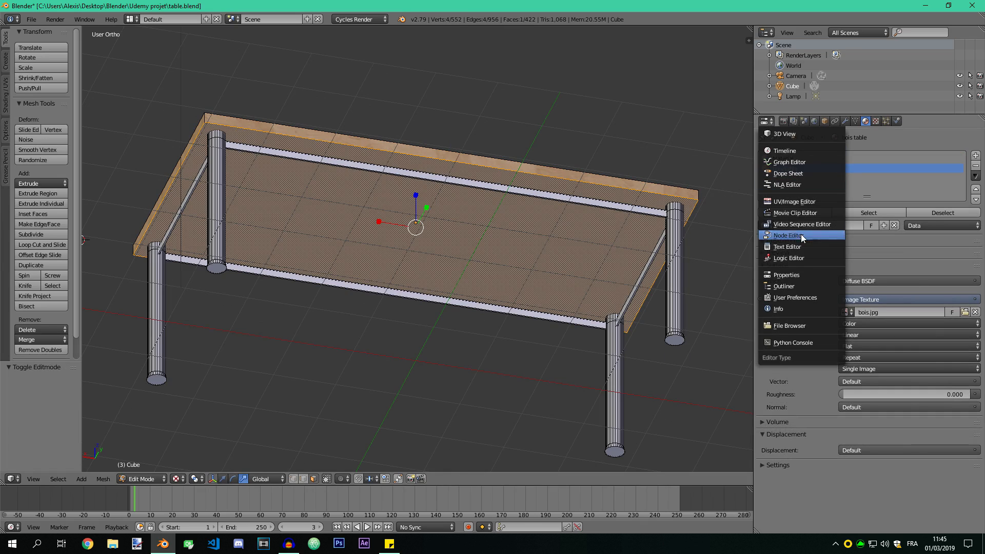
left_click(776, 205)
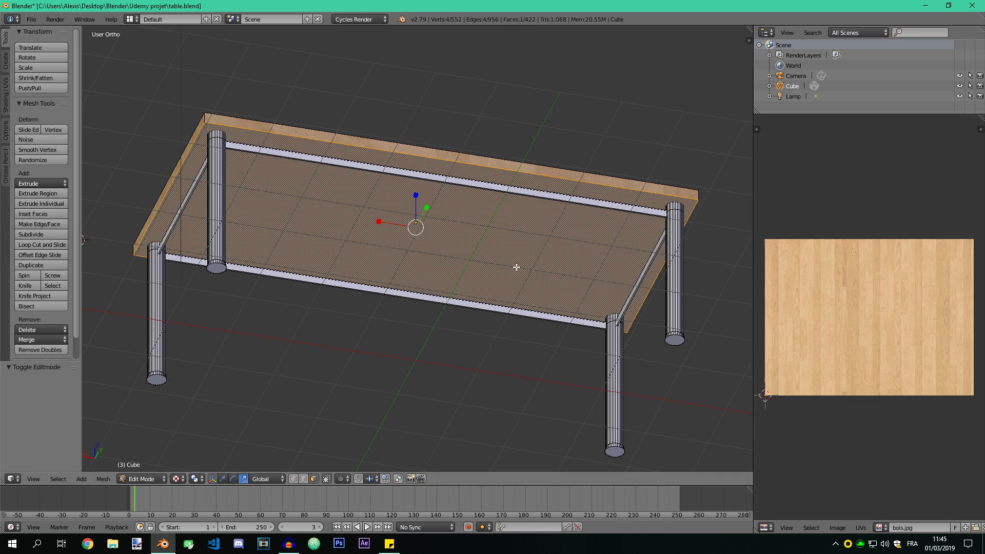
key("u")
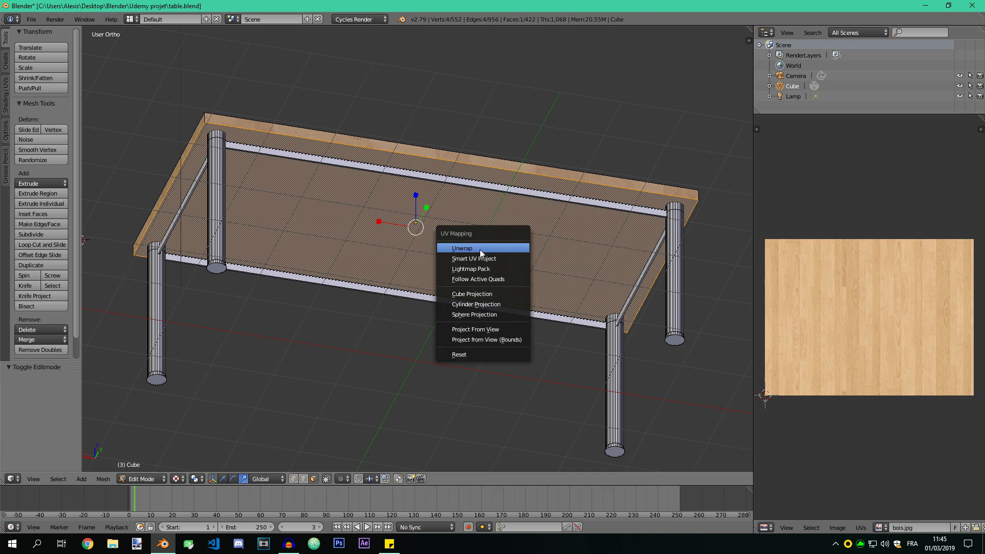
left_click(493, 252)
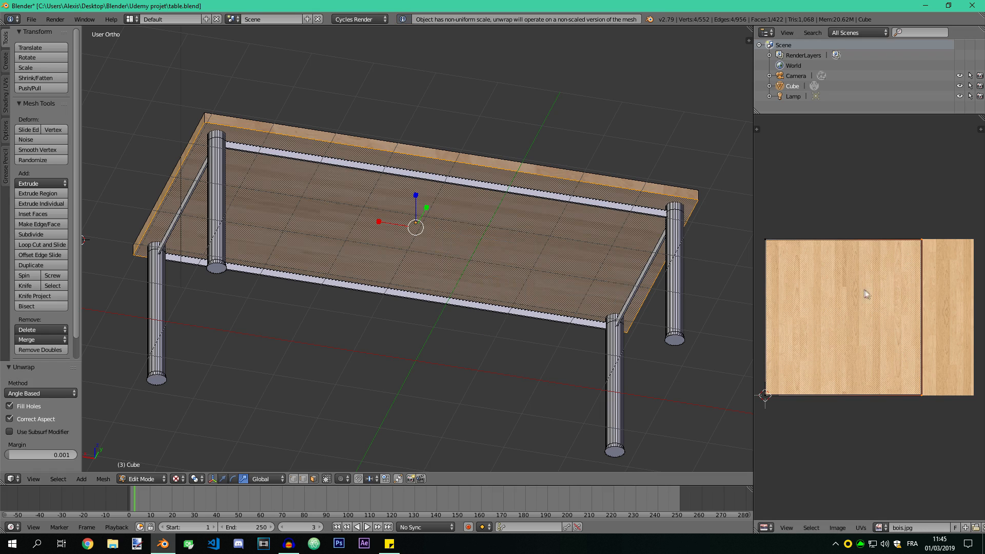
key("g")
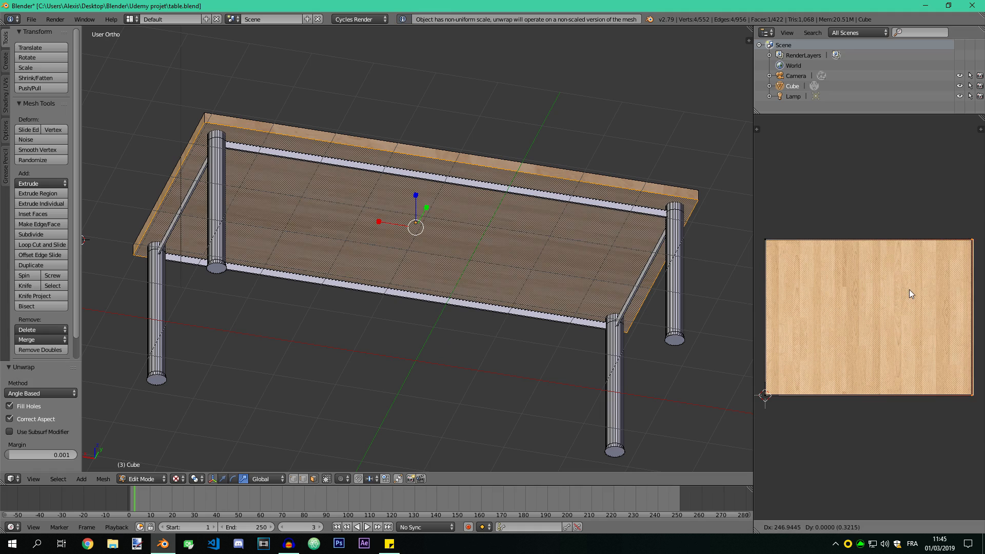
left_click(909, 290)
Step: Rotate the underside's whole UV island 90° and check the wood grain in Object Mode
key("a")
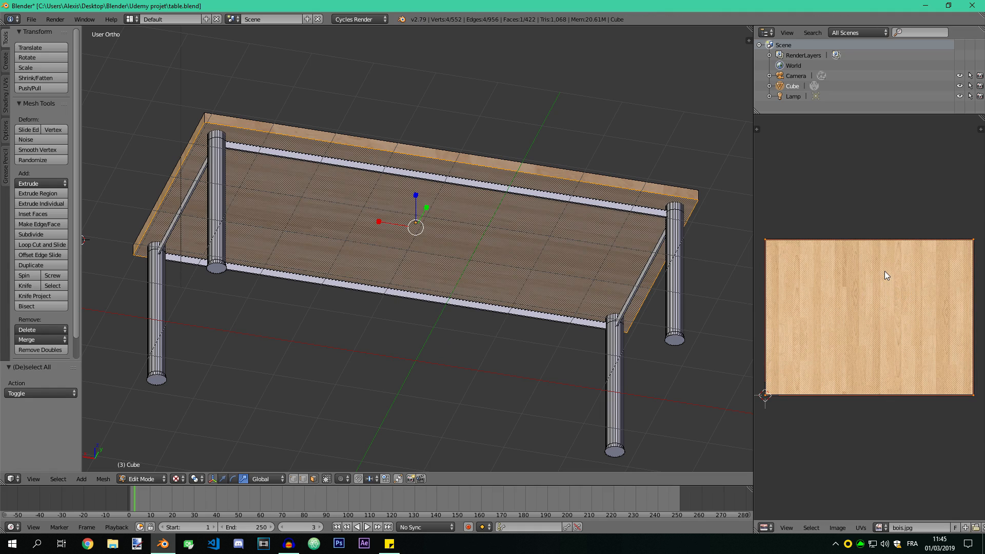
type("r90")
key("Return")
key("Tab")
middle_click_drag(504, 261, 466, 281)
key("Tab")
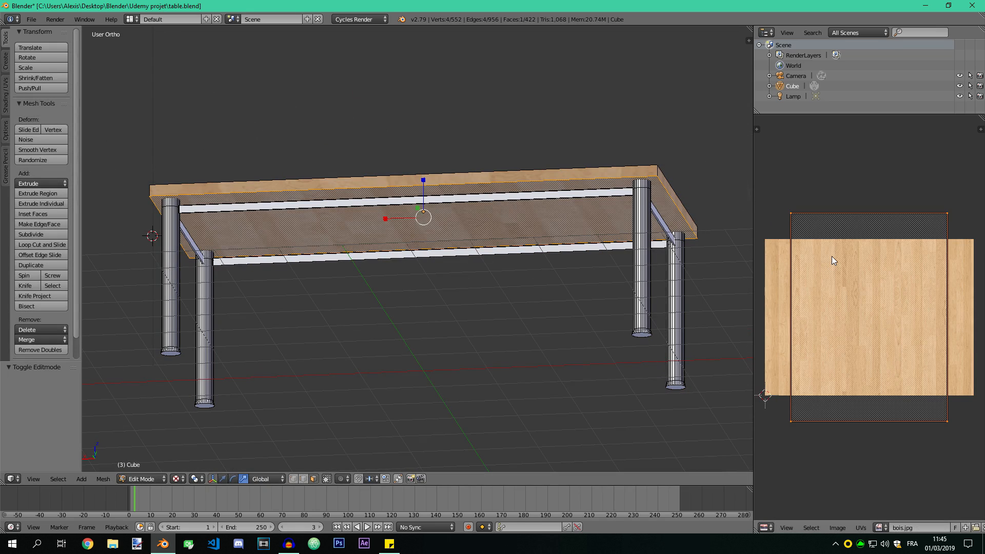
Step: Rotate the underside's UV island another 90°, lower its upper edge by about 0.666 along Y, and check the result in Object Mode
type("r90")
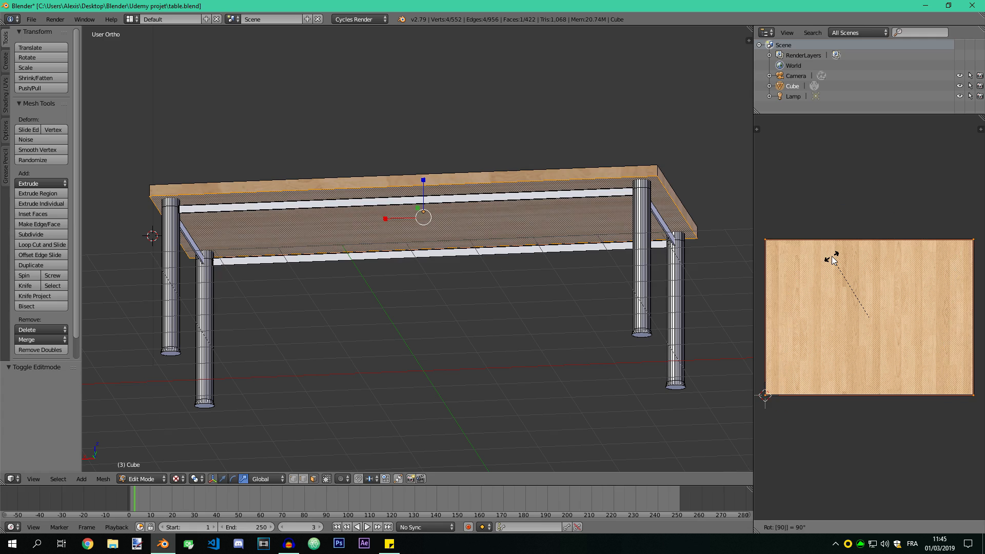
key("Return")
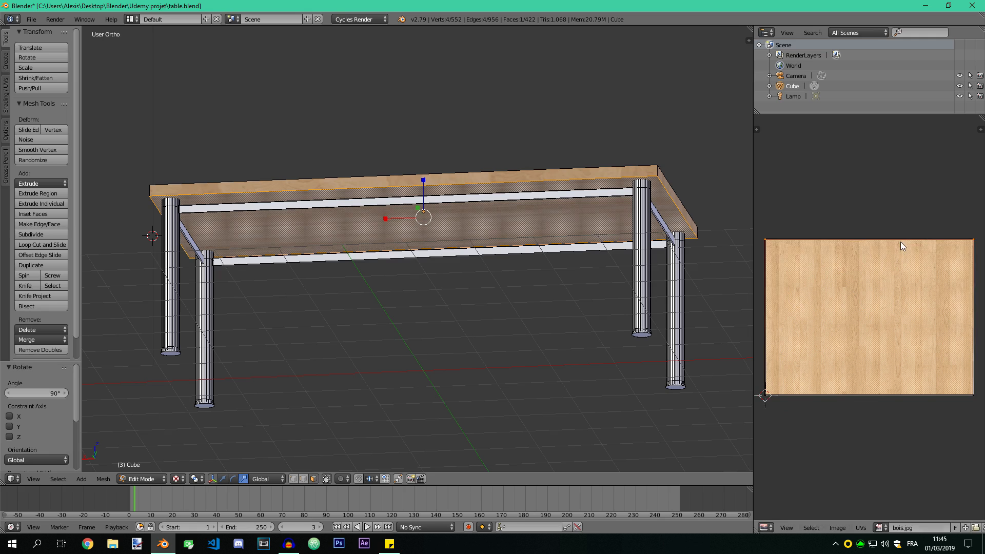
key("g")
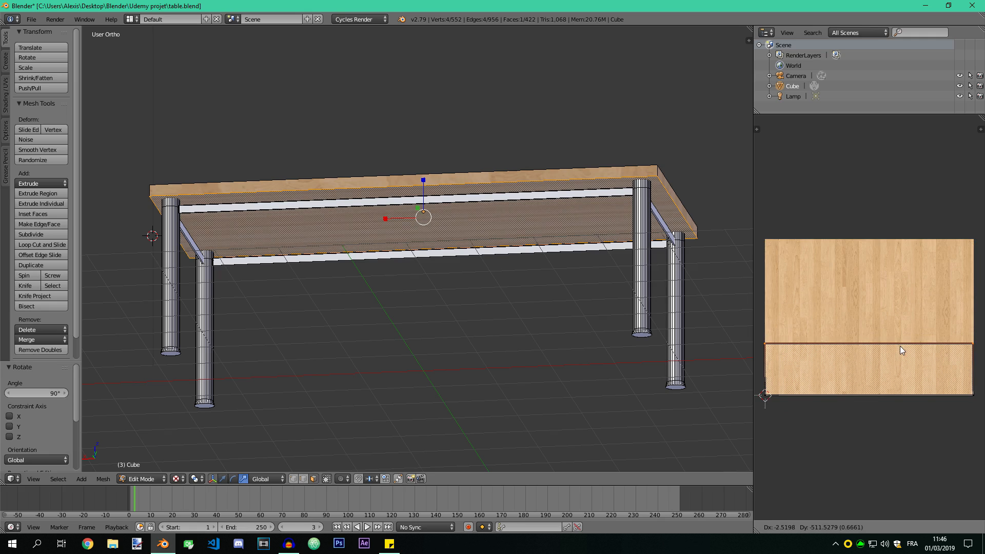
left_click(900, 346)
key("Tab")
key("Tab")
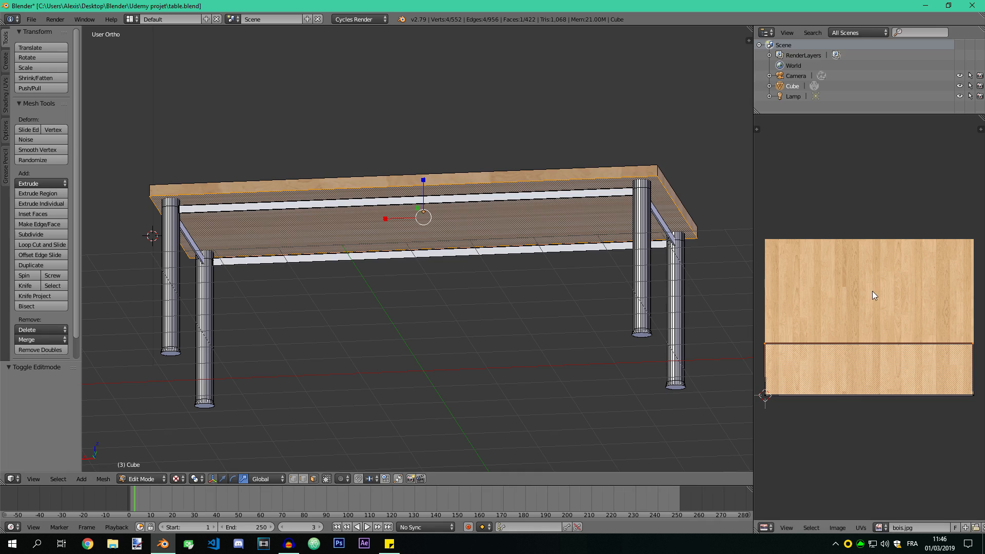
Step: Raise the underside island's upper edge by 0.669 along Y, move its right edge to just past the image's middle, and check the table
left_click(869, 335)
key("g")
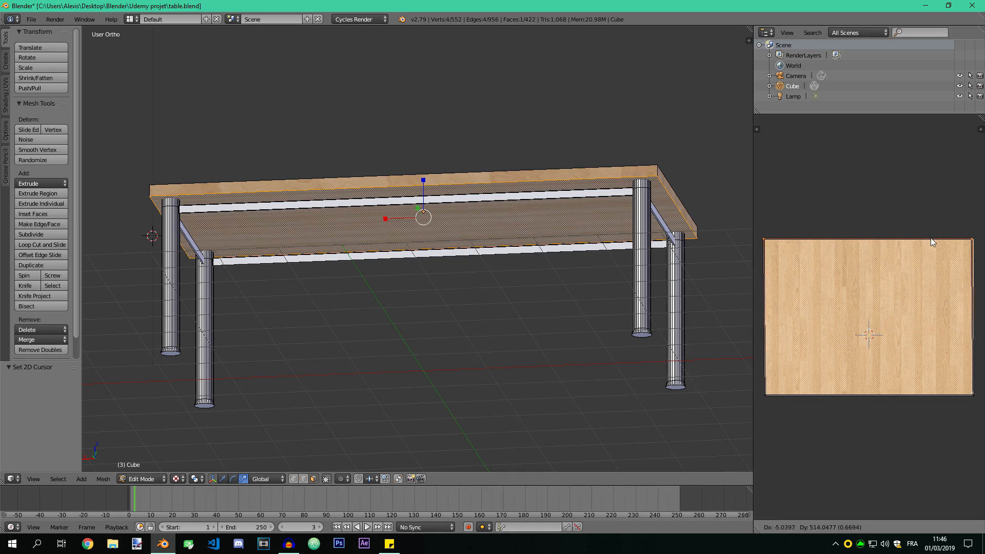
left_click(972, 246)
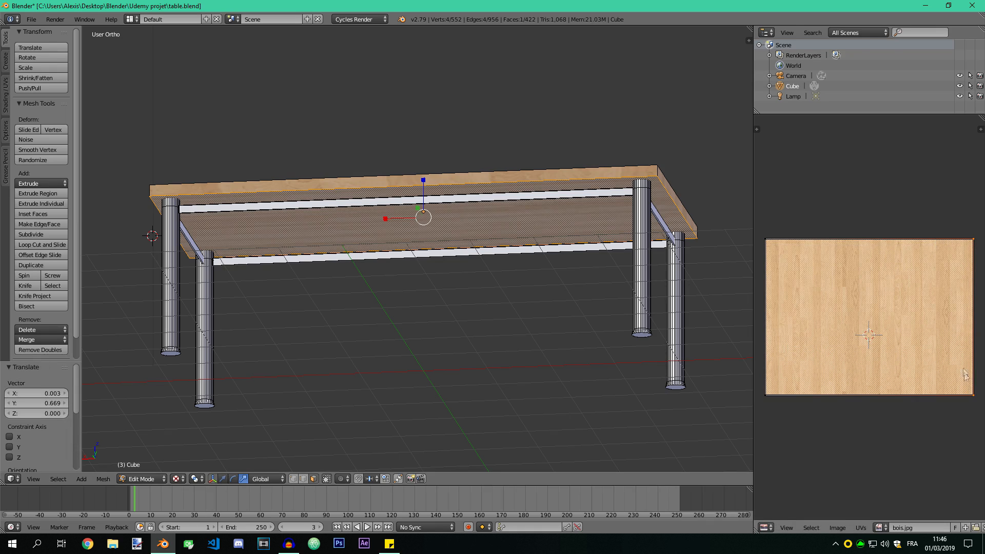
key("g")
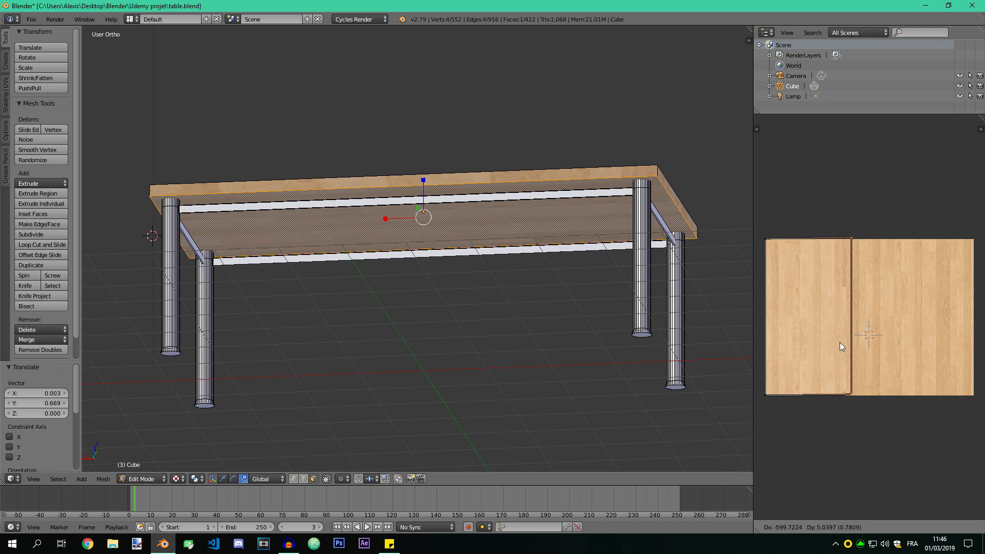
left_click(866, 343)
key("Tab")
middle_click_drag(485, 281, 336, 285)
key("Tab")
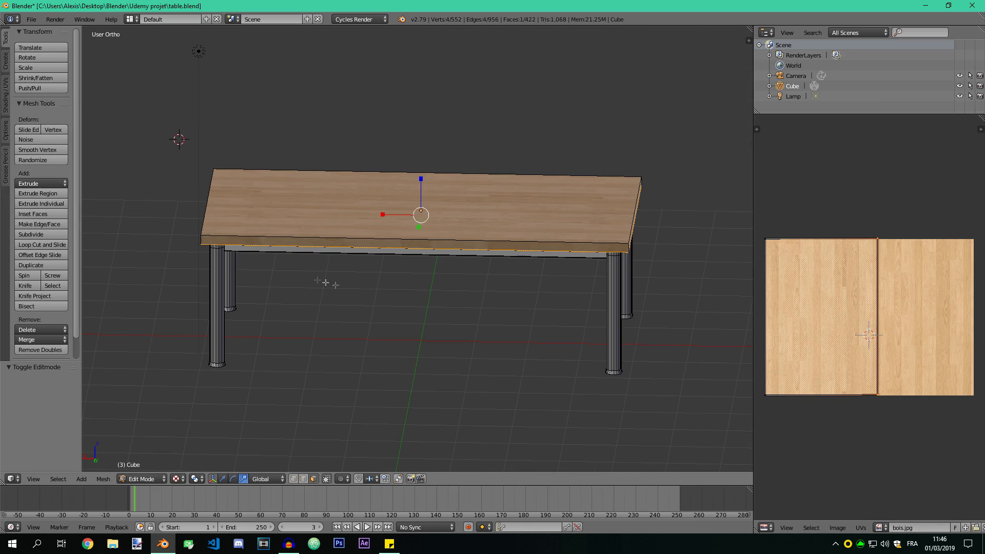
Step: Switch the UV/Image Editor area back to the Properties editor and inspect the textured table from several sides
mouse_move(757, 129)
left_mouse_down()
mouse_move(846, 142)
mouse_move(761, 145)
left_mouse_up()
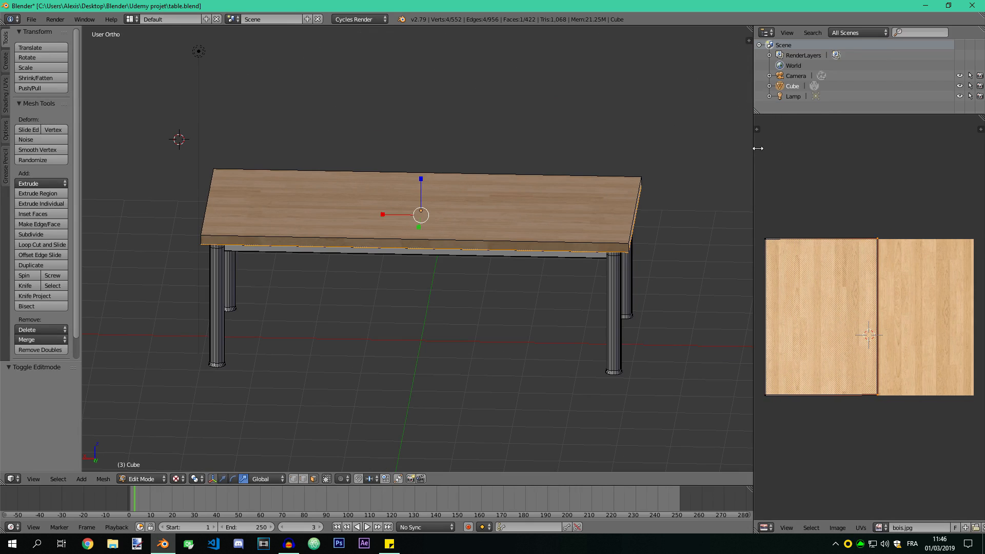
left_click(769, 528)
left_click(780, 373)
middle_click_drag(558, 310, 472, 306)
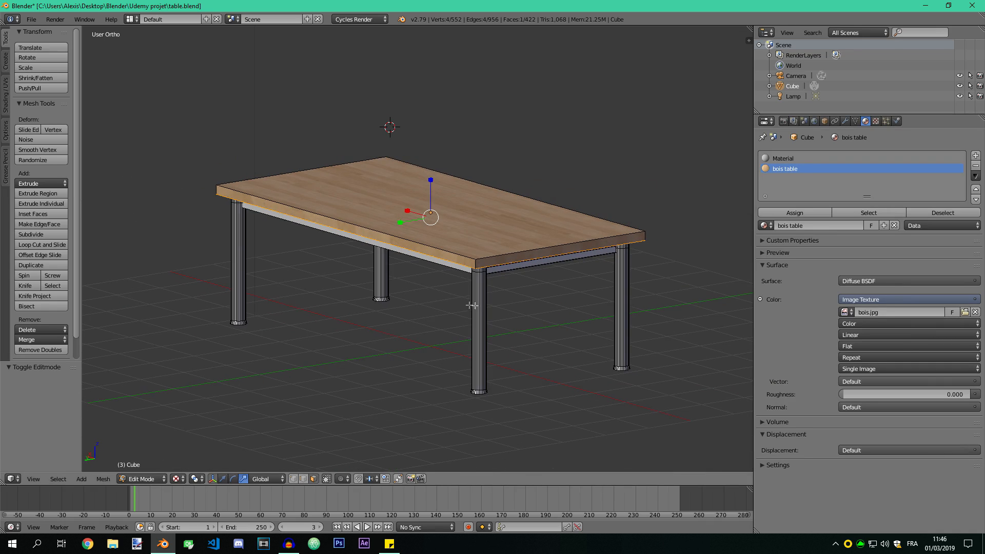
middle_click_drag(736, 183, 395, 272)
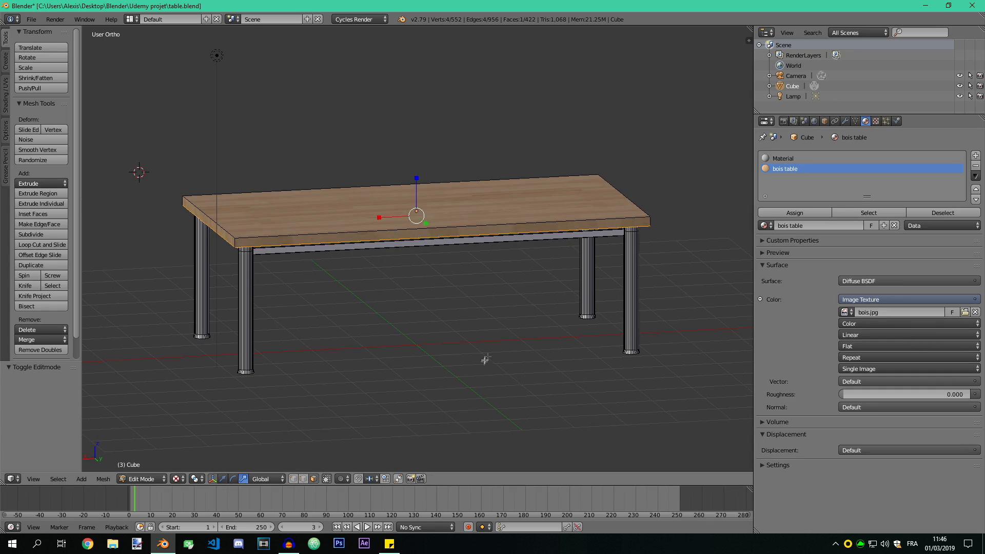
middle_click_drag(532, 318, 584, 366)
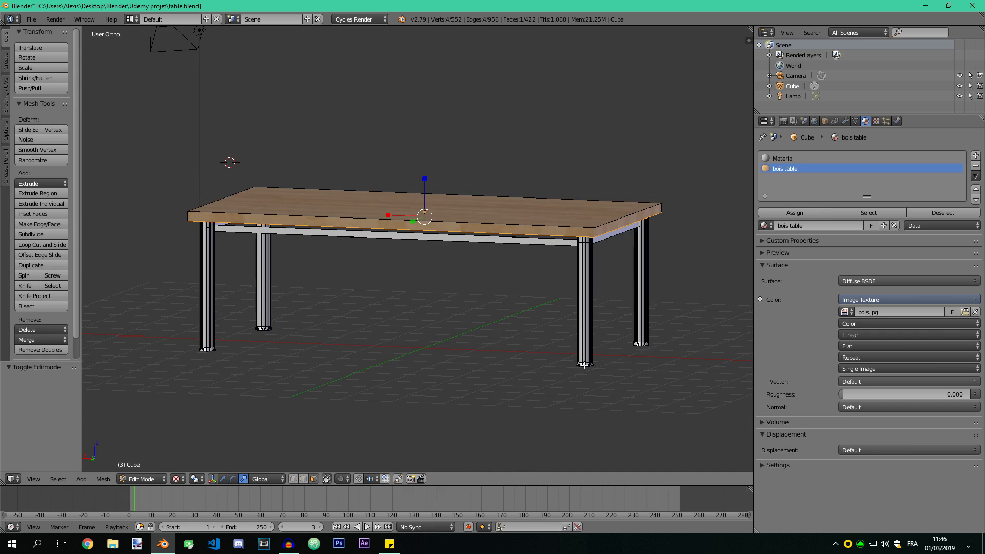
middle_click_drag(522, 362, 501, 333)
Step: Add a third material slot to the table with a new material named rubber
left_click(976, 155)
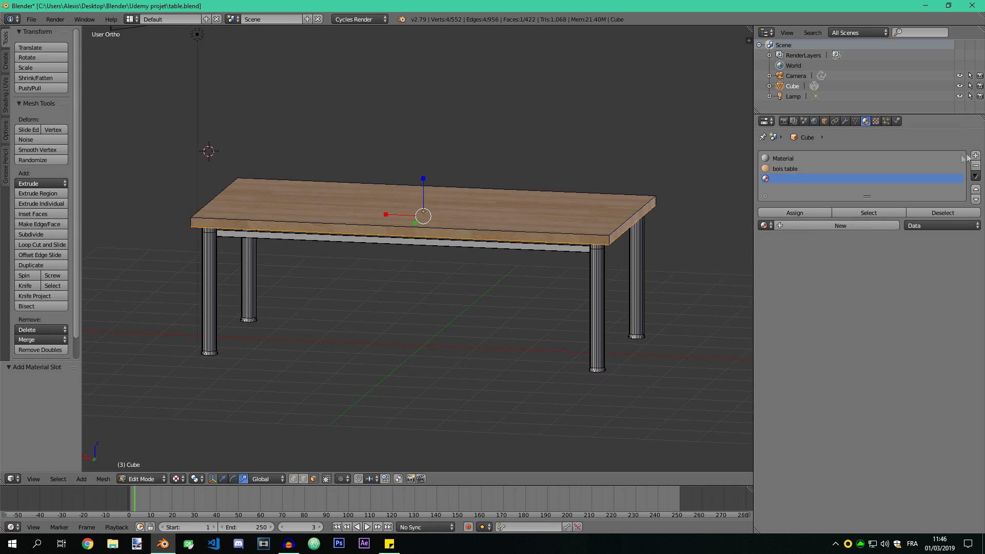
left_click(831, 226)
left_click(829, 226)
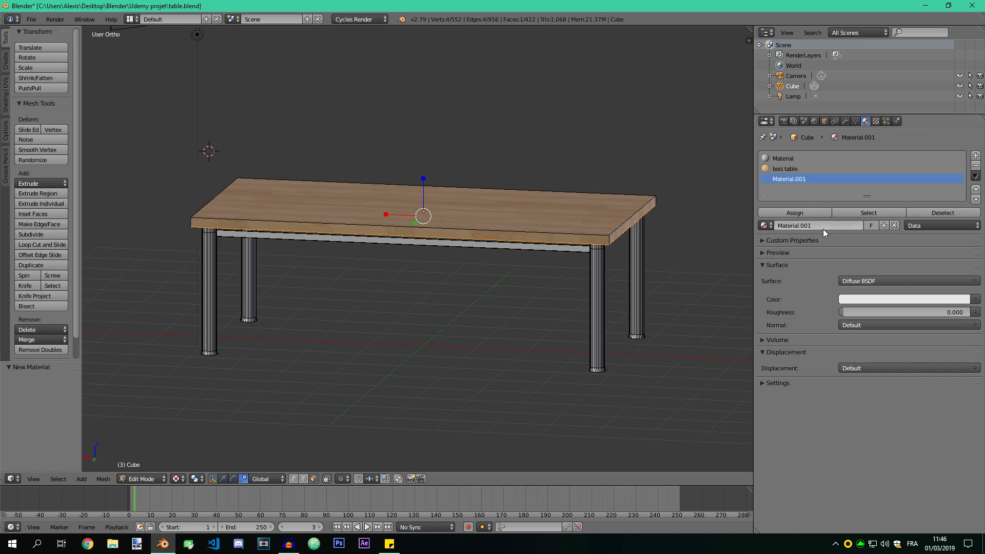
type("rubber")
key("Return")
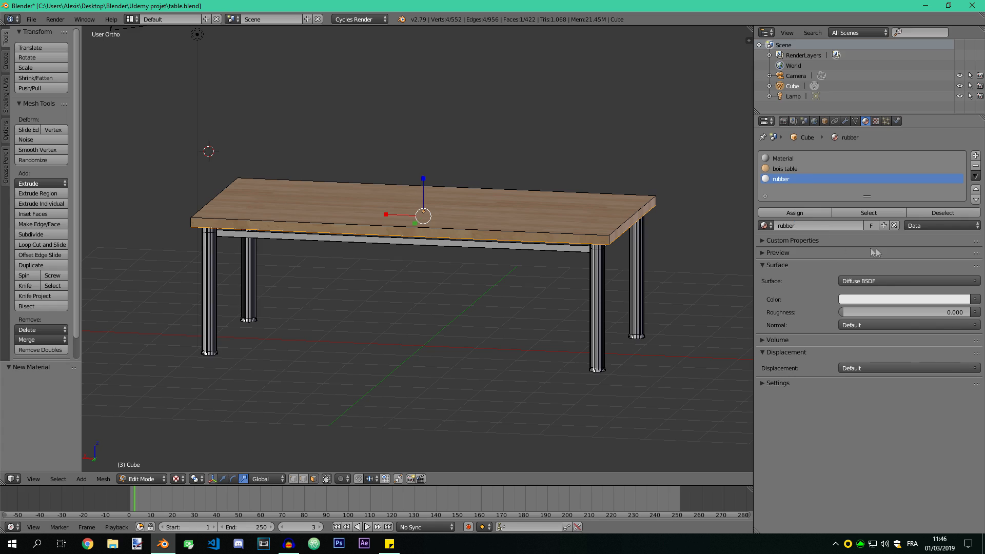
Step: Darken the rubber material's diffuse color to near black, with R, G and B at 0.013
left_click(873, 300)
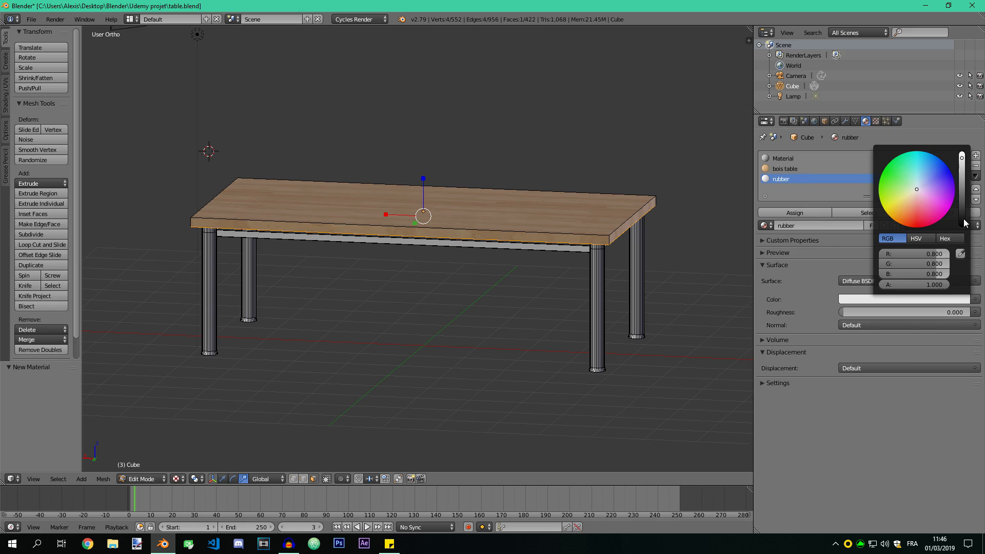
left_click_drag(962, 157, 962, 219)
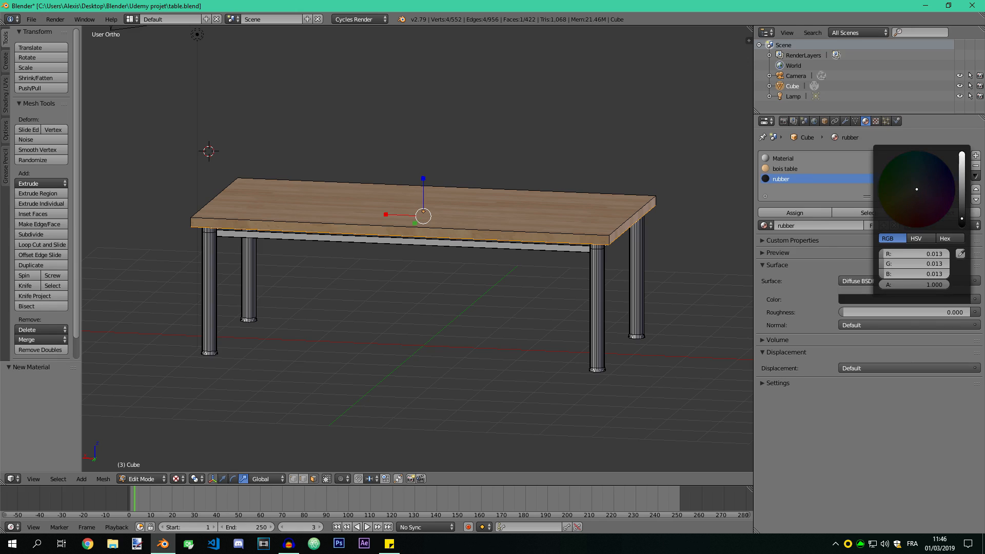
scroll(540, 391, "up", 6)
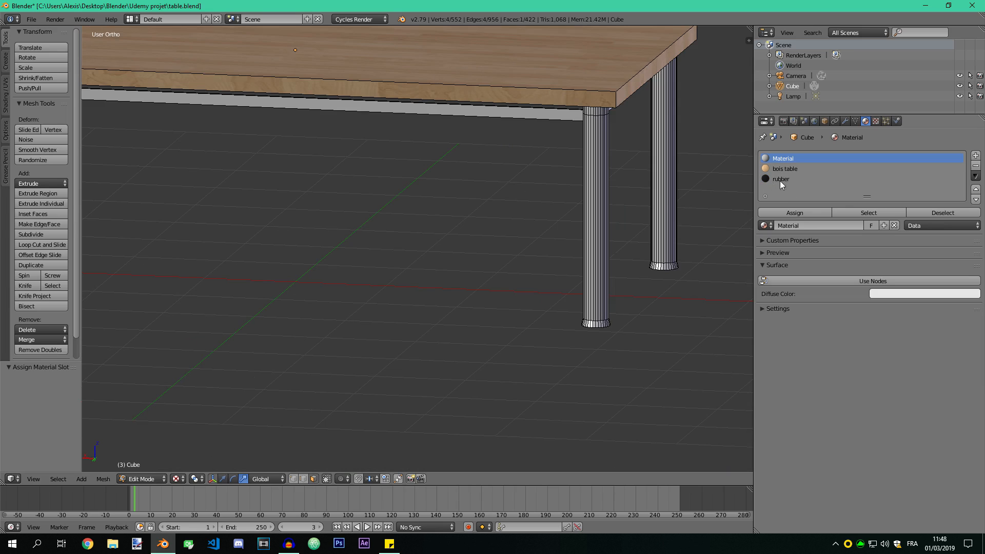
Step: Select the ring of faces around the flared foot of the table's front leg at one end
scroll(620, 330, "up", 4)
scroll(651, 316, "down", 2)
middle_click_drag(633, 311, 502, 260, "shift")
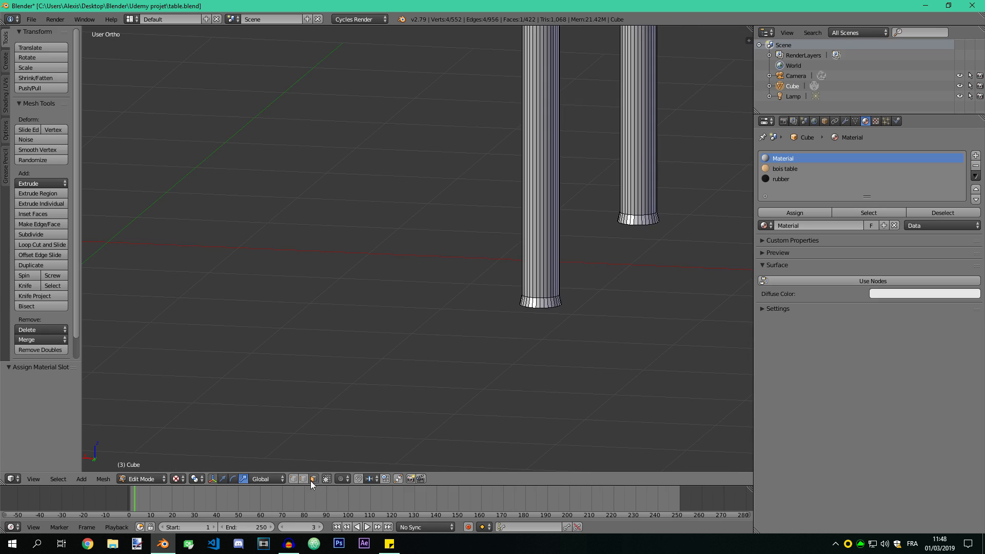
scroll(585, 378, "up", 4)
middle_click_drag(610, 378, 465, 309, "shift")
scroll(543, 358, "up", 2)
middle_click_drag(541, 357, 451, 325, "shift")
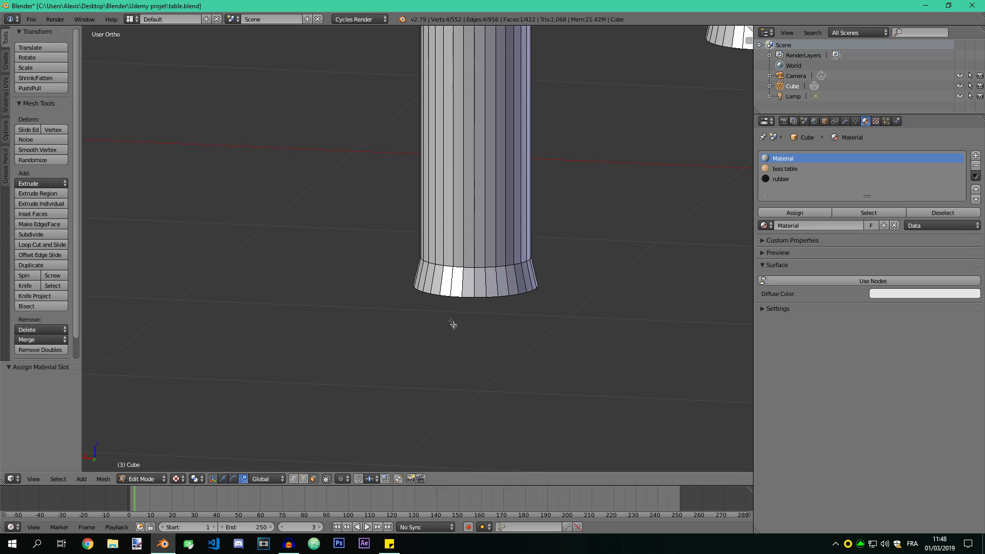
right_click(485, 280, "alt")
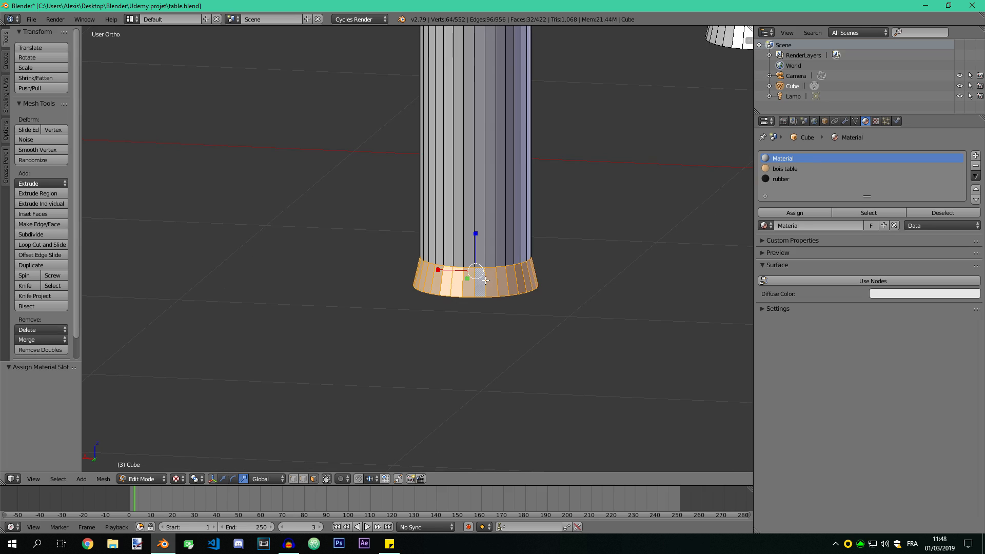
Step: Add the ring of foot faces on the rear leg at the same end to the selection
middle_click_drag(542, 319, 480, 331)
key("KP_Decimal")
scroll(405, 326, "down", 5)
scroll(461, 329, "up", 3)
middle_click_drag(332, 305, 405, 337)
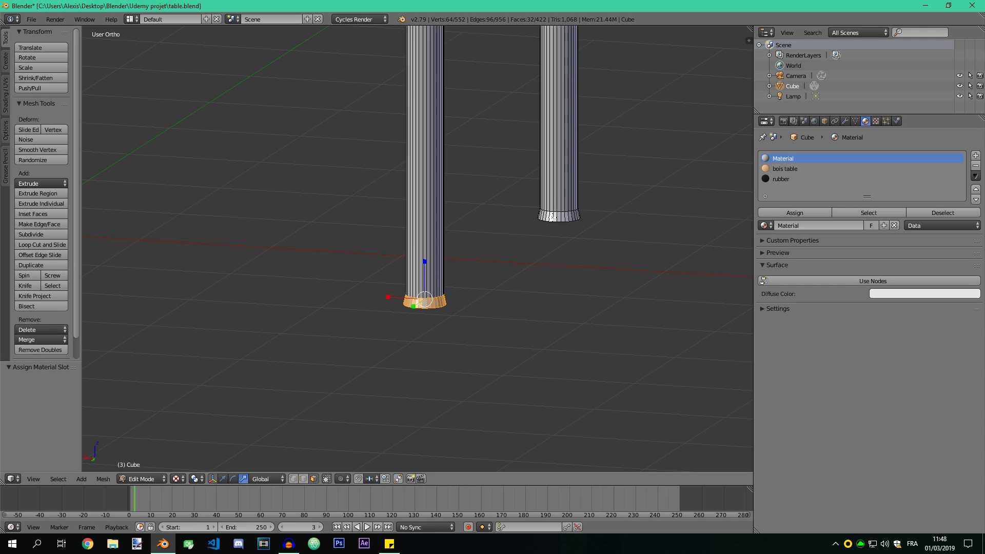
right_click(556, 217, "alt+shift")
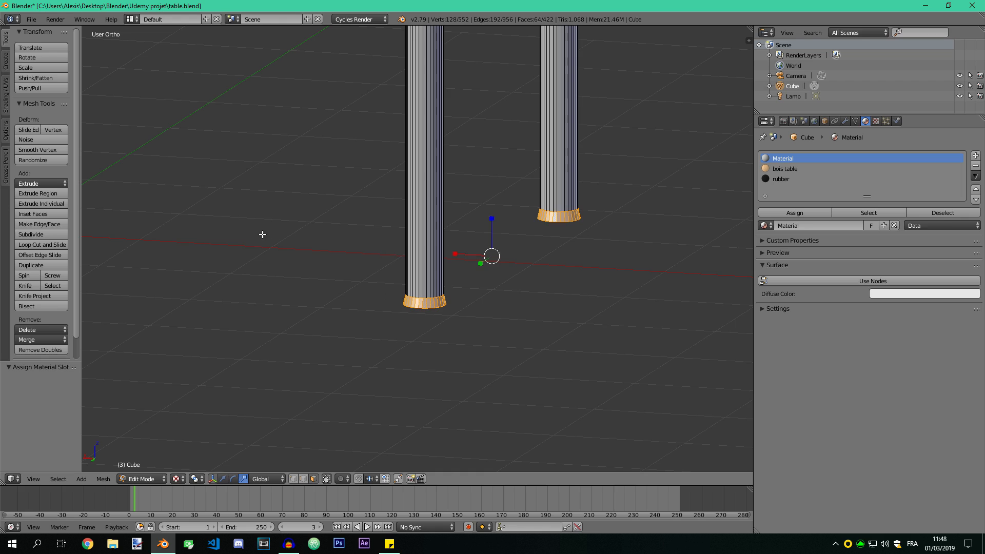
Step: Add the foot faces of the two legs at the table's opposite end to the selection
scroll(253, 232, "down", 4)
middle_click_drag(246, 226, 685, 250, "shift")
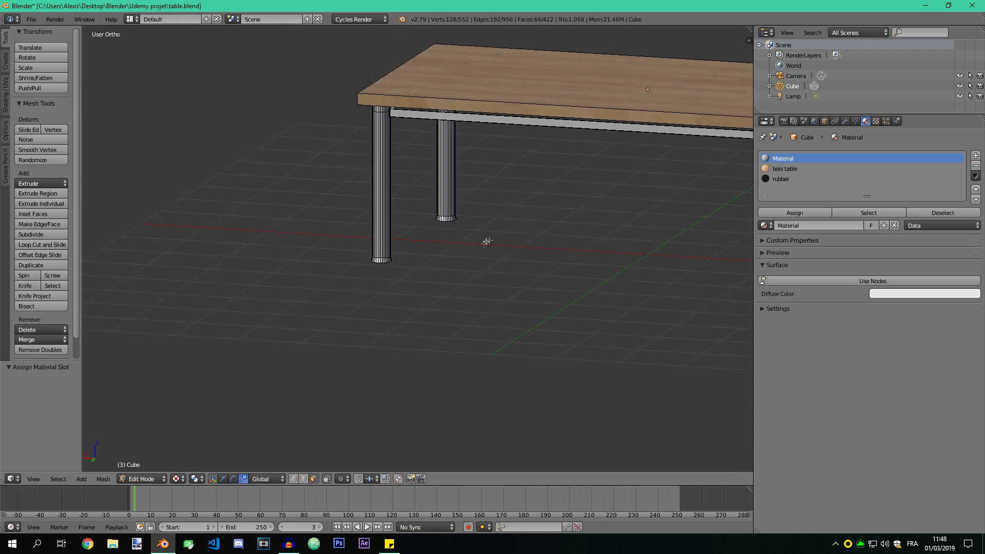
scroll(487, 242, "up", 3)
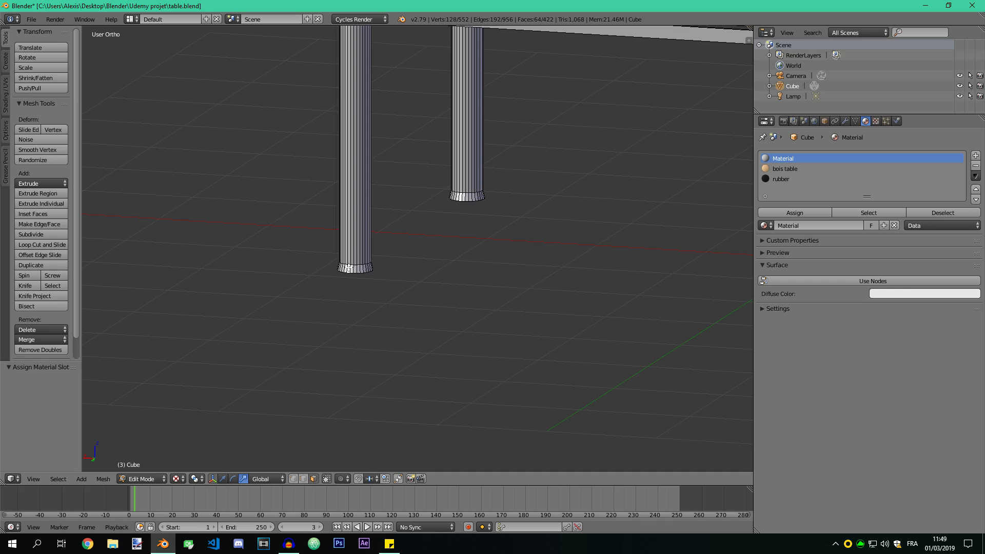
key("l")
key("l")
Step: Assign the rubber material to the selected faces of all four feet
scroll(611, 224, "down", 5)
middle_click_drag(587, 233, 477, 235, "shift")
scroll(476, 234, "up", 2)
left_click(780, 179)
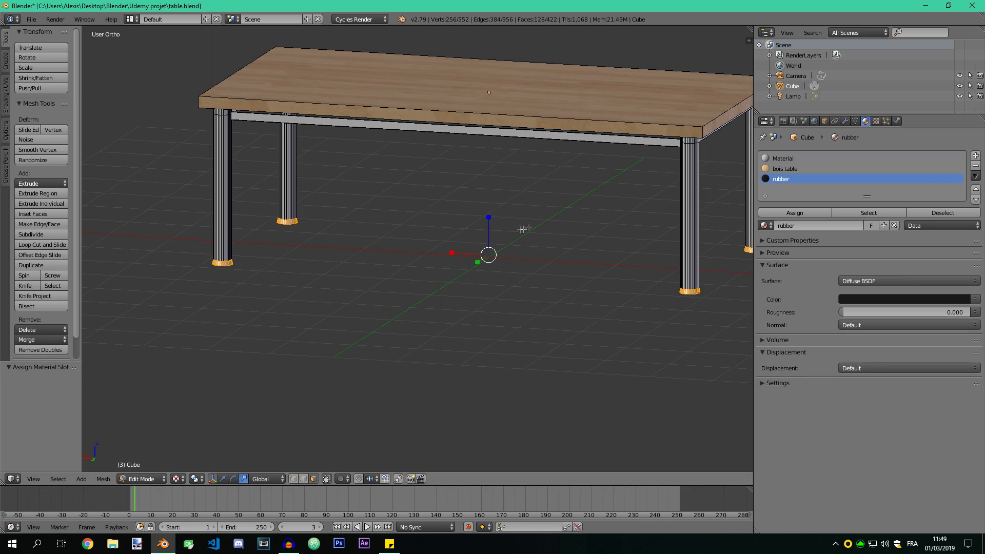
left_click(793, 210)
middle_click_drag(522, 224, 472, 232, "shift")
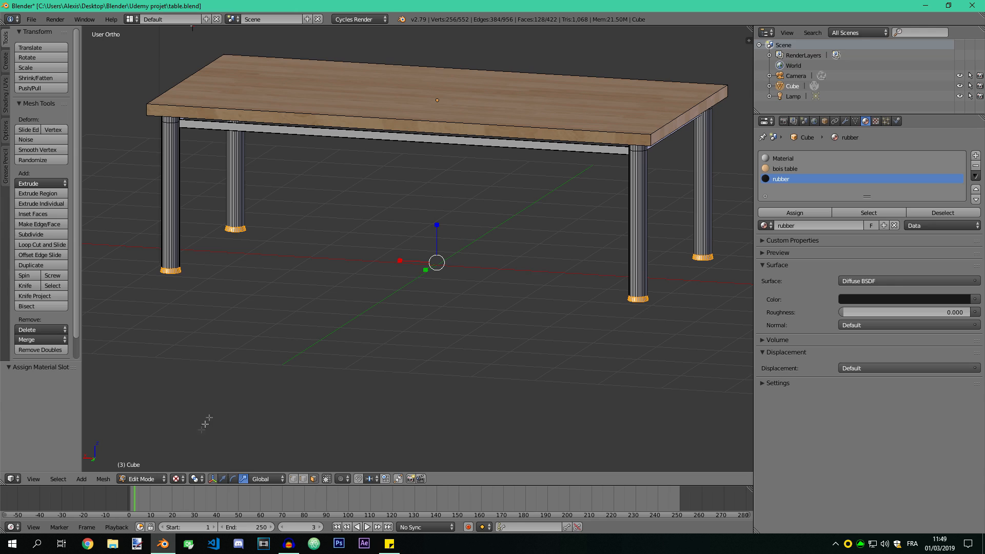
Step: Preview the table in Rendered viewport shading, then return the viewport to Texture shading
left_click(178, 478)
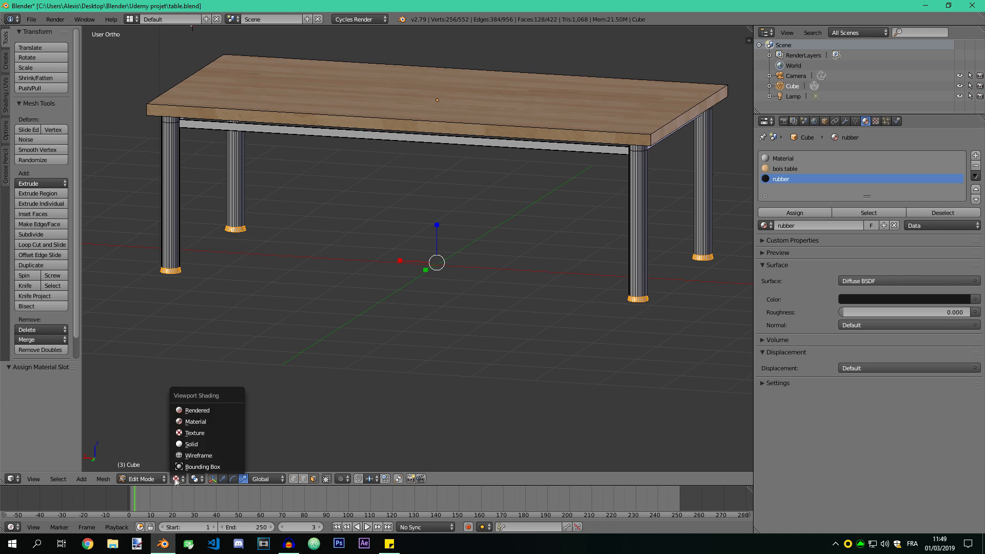
left_click(195, 410)
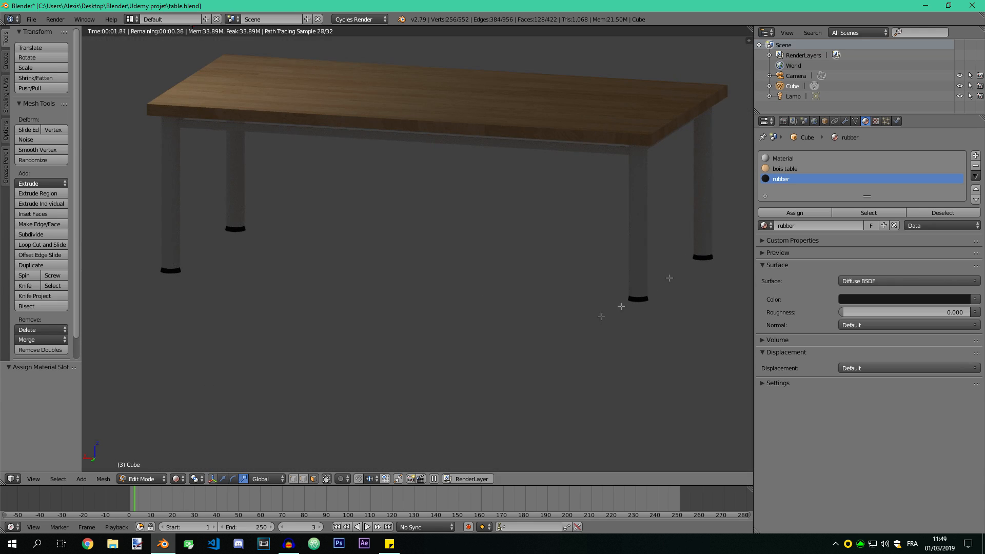
left_click(178, 478)
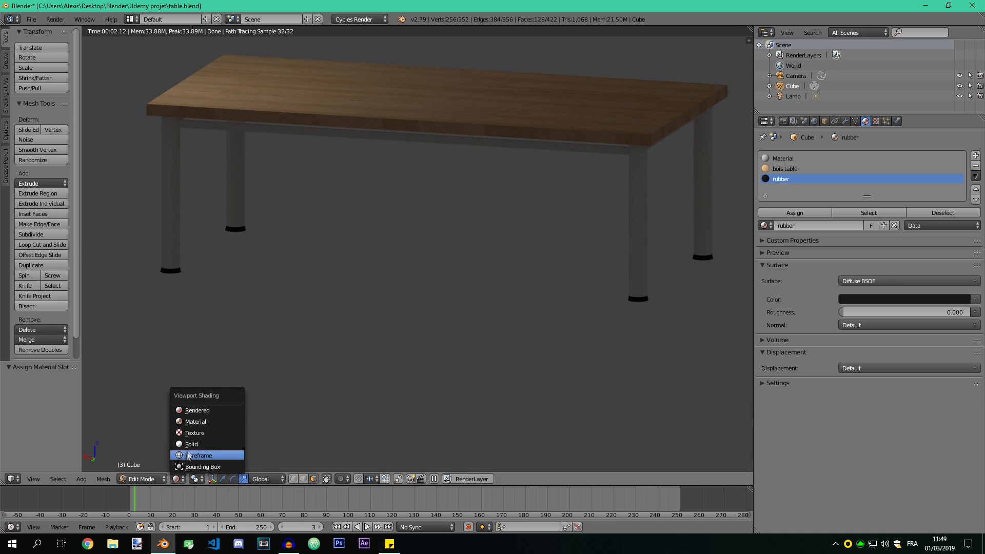
left_click(193, 436)
middle_click_drag(341, 338, 325, 373, "shift")
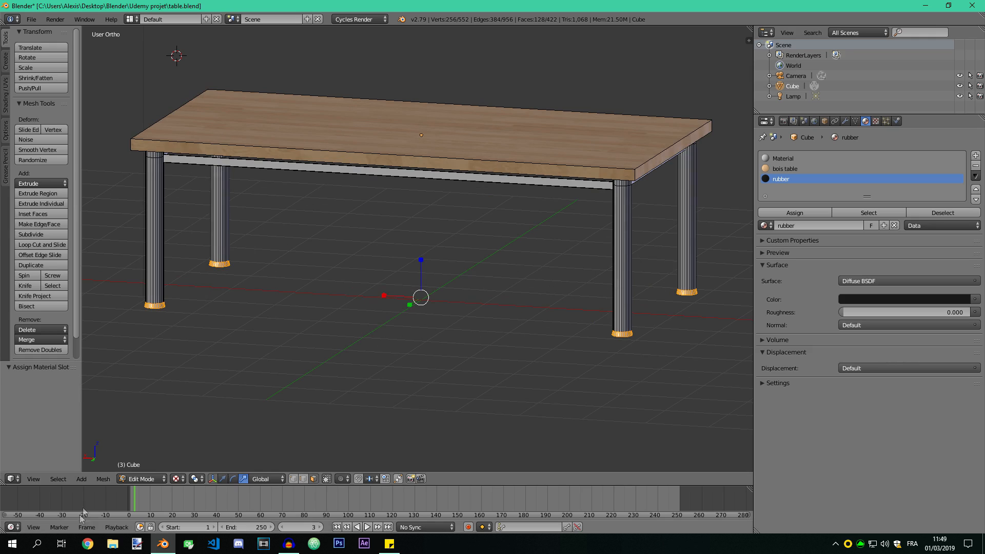
Step: Switch to Chrome and search Google Images for "table"
left_click(93, 549)
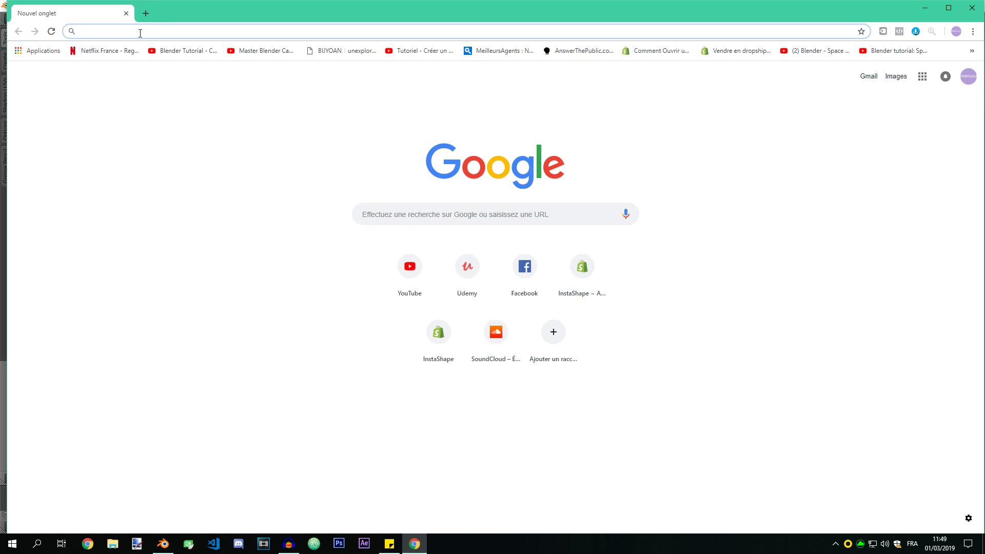
type("tuto")
key("BackSpace")
key("BackSpace")
key("BackSpace")
key("BackSpace")
key("BackSpace")
type("table")
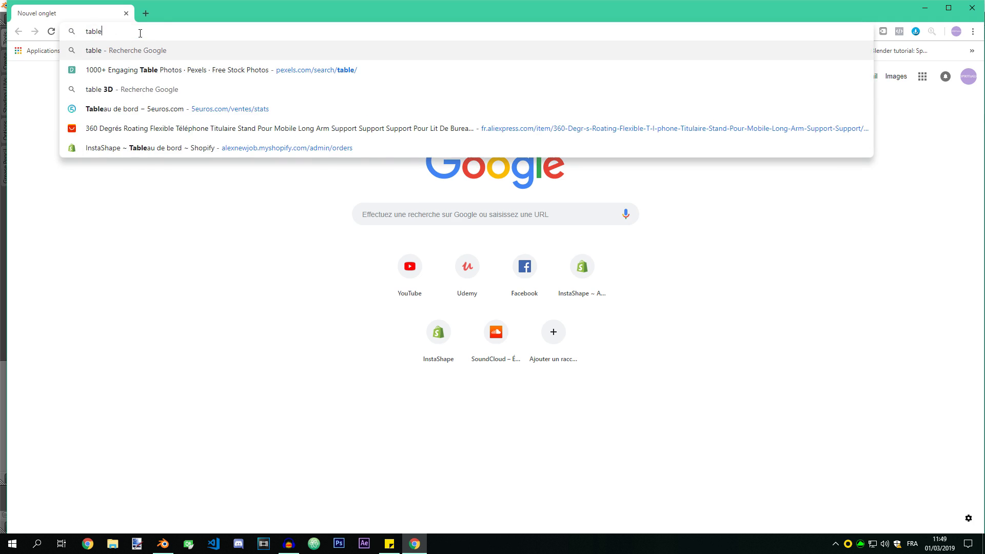
key("Return")
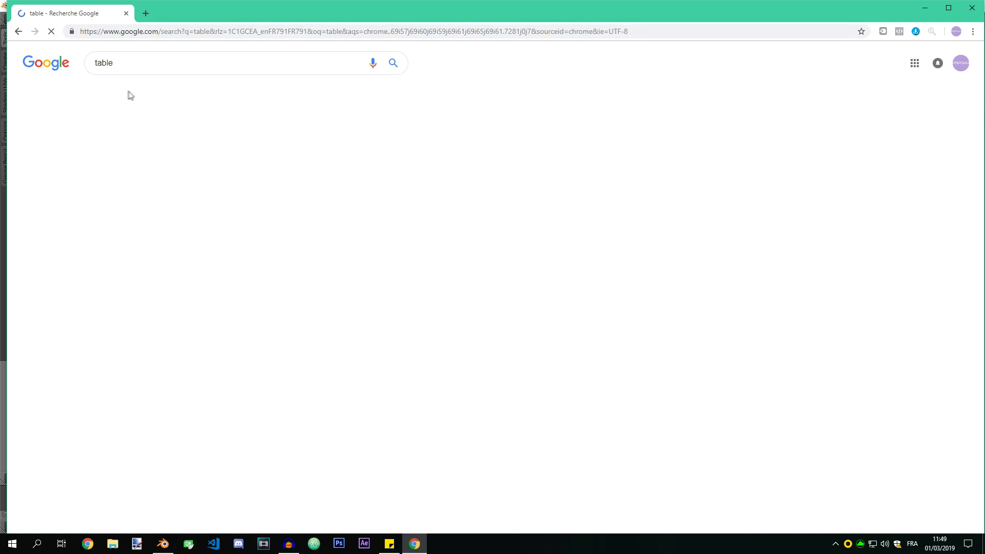
left_click(136, 91)
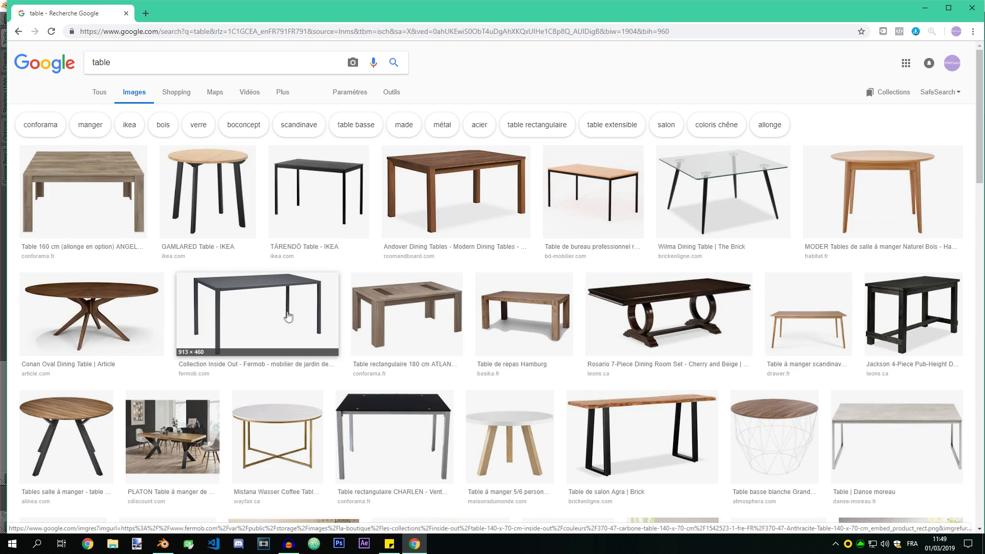
Step: Examine the table photos for leg colour references, enlarging two wooden-topped tables with dark legs, and close the browser to return to Blender
left_click(578, 205)
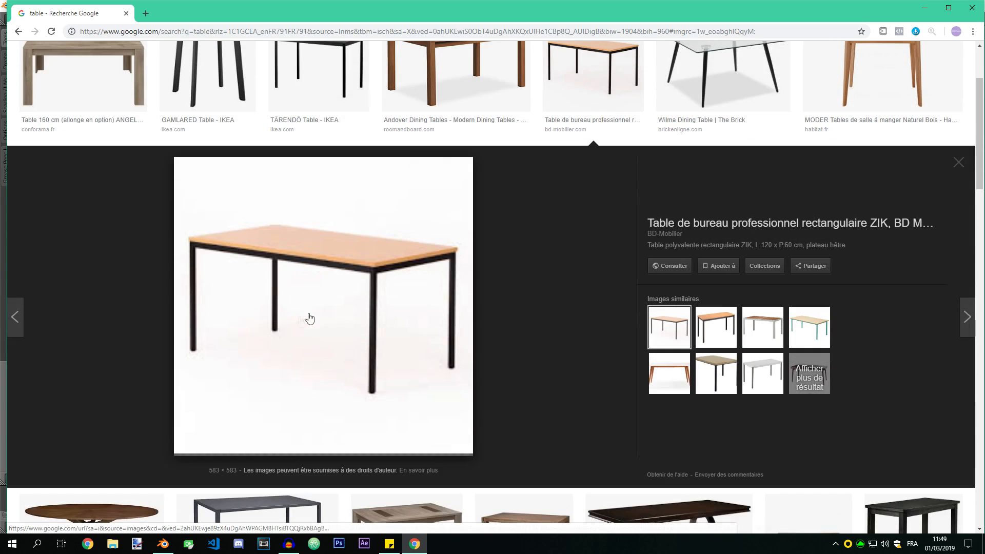
scroll(351, 309, "up", 1)
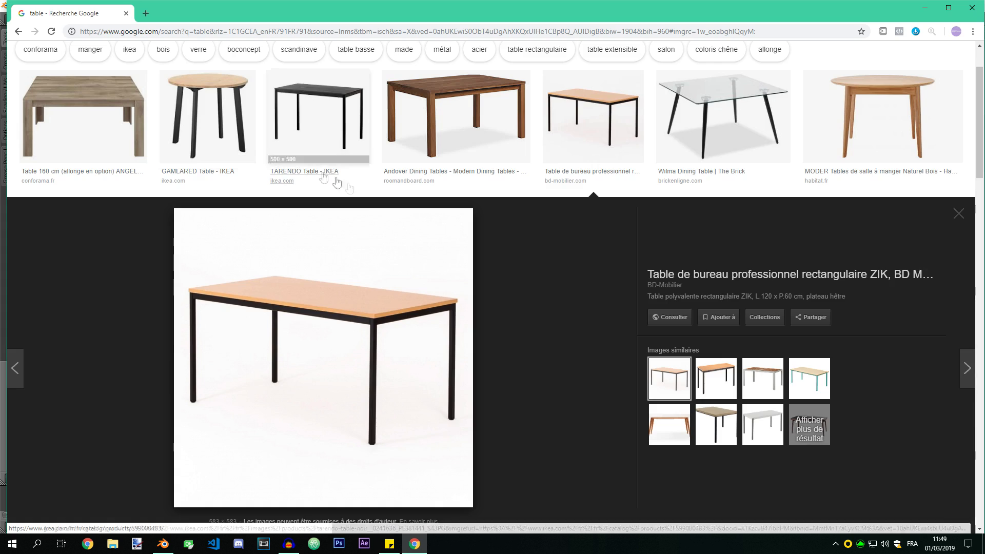
scroll(314, 328, "down", 7)
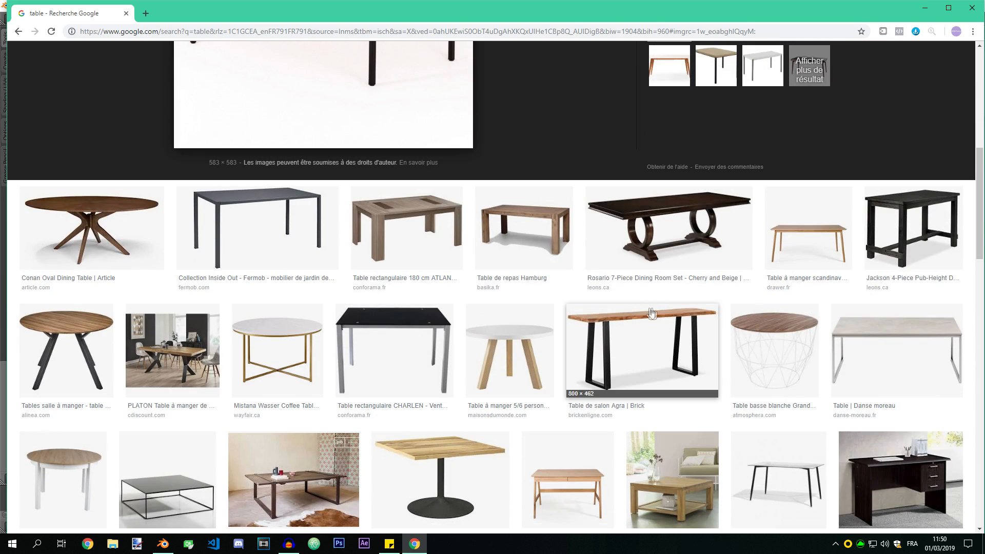
scroll(662, 319, "down", 1)
scroll(662, 319, "down", 3)
scroll(662, 318, "down", 4)
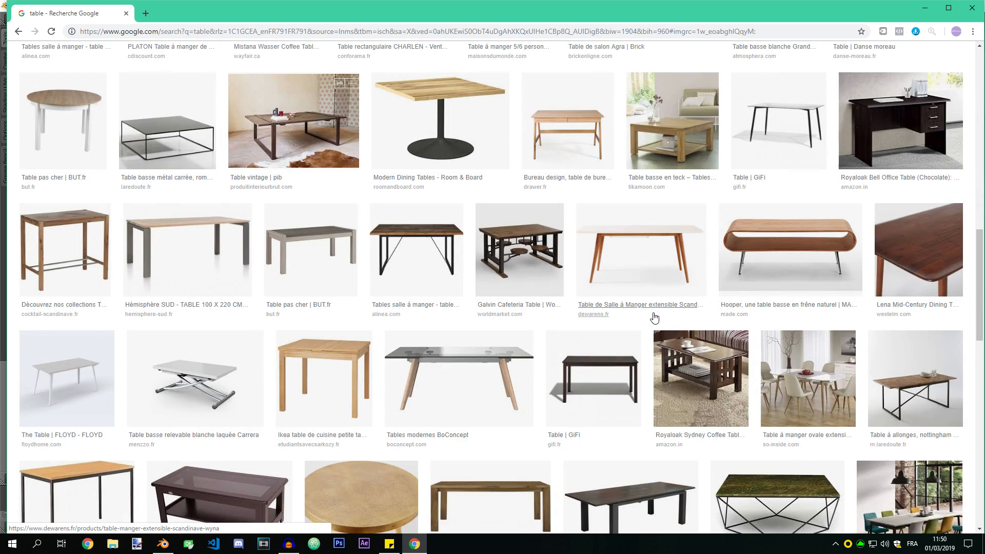
scroll(654, 318, "down", 3)
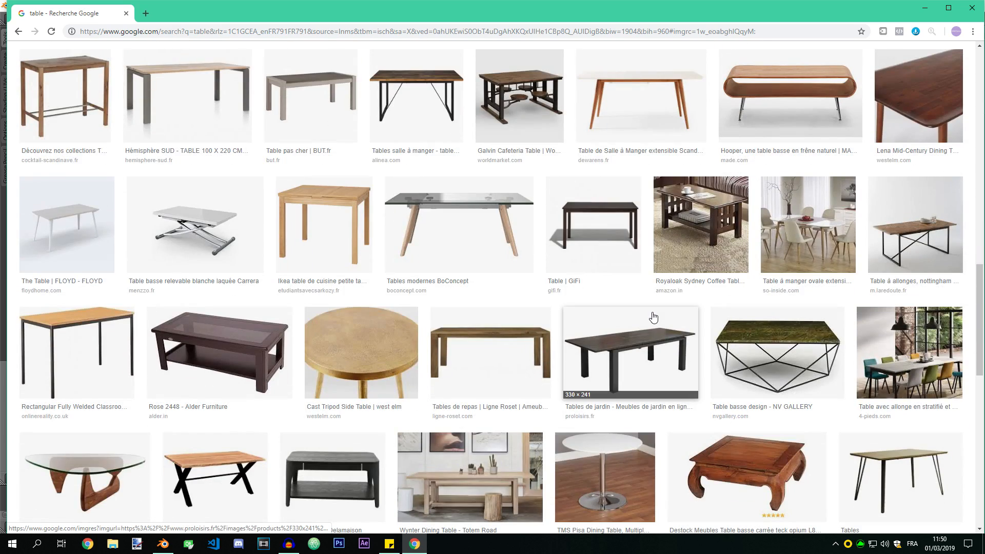
scroll(652, 317, "down", 2)
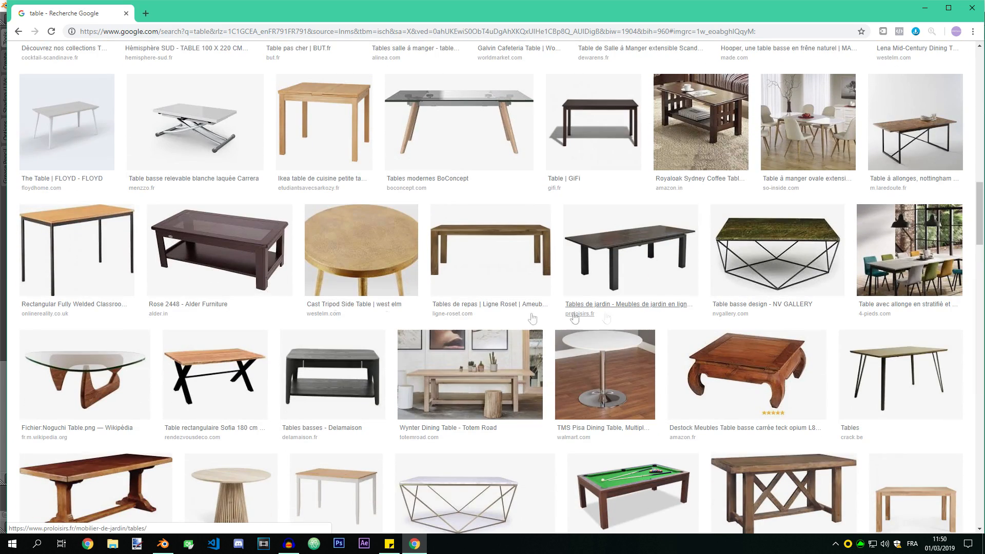
left_click(52, 242)
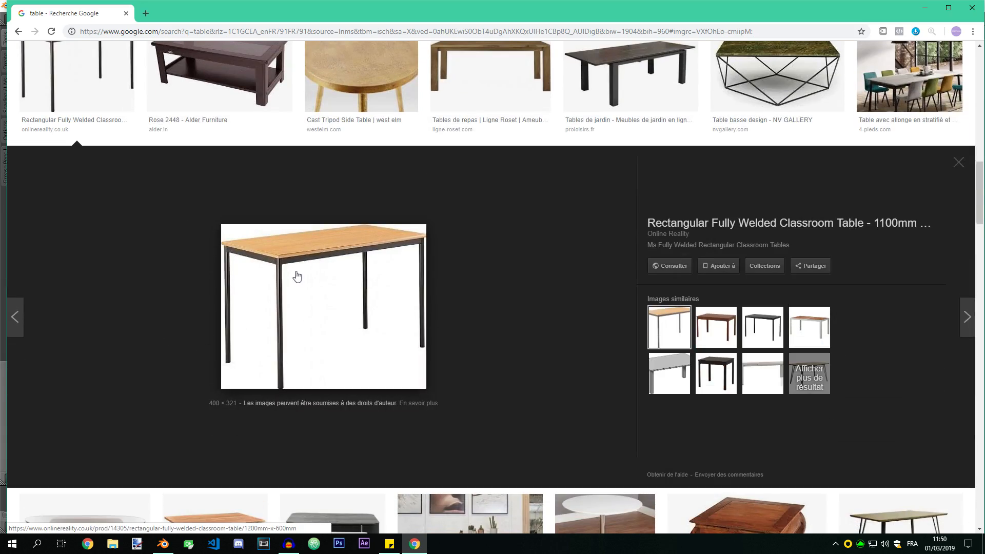
scroll(615, 231, "up", 15)
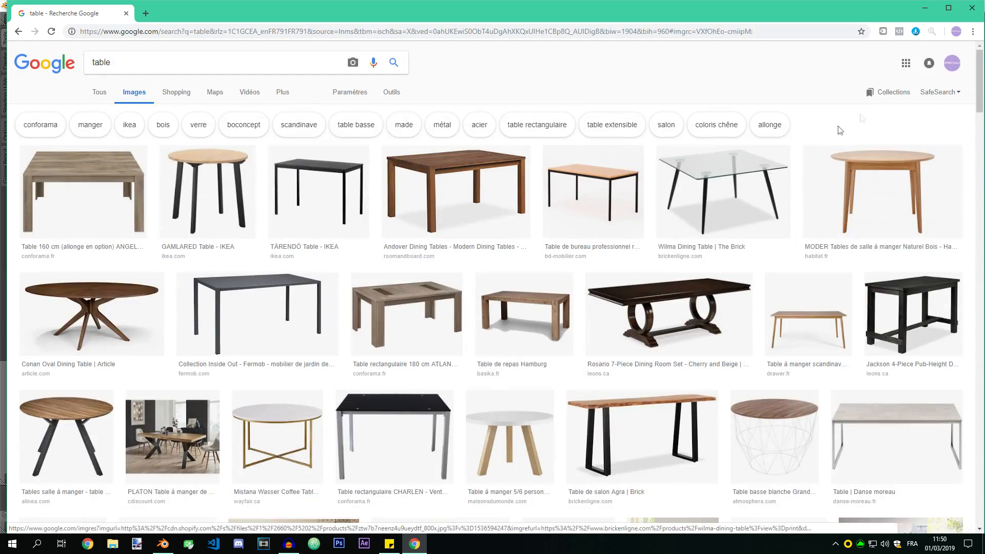
left_click(971, 8)
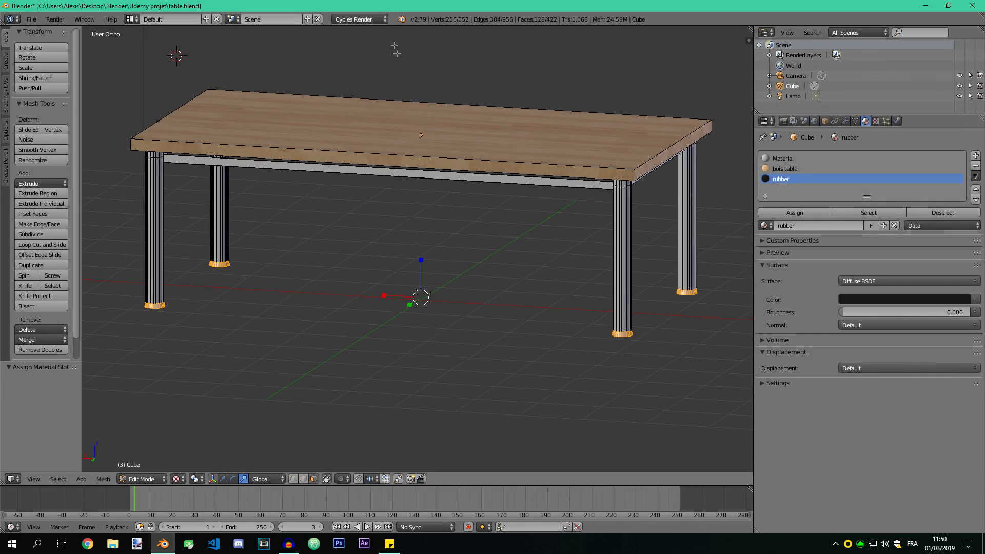
Step: Add a fourth material slot to the table with a new material named pied
left_click(976, 155)
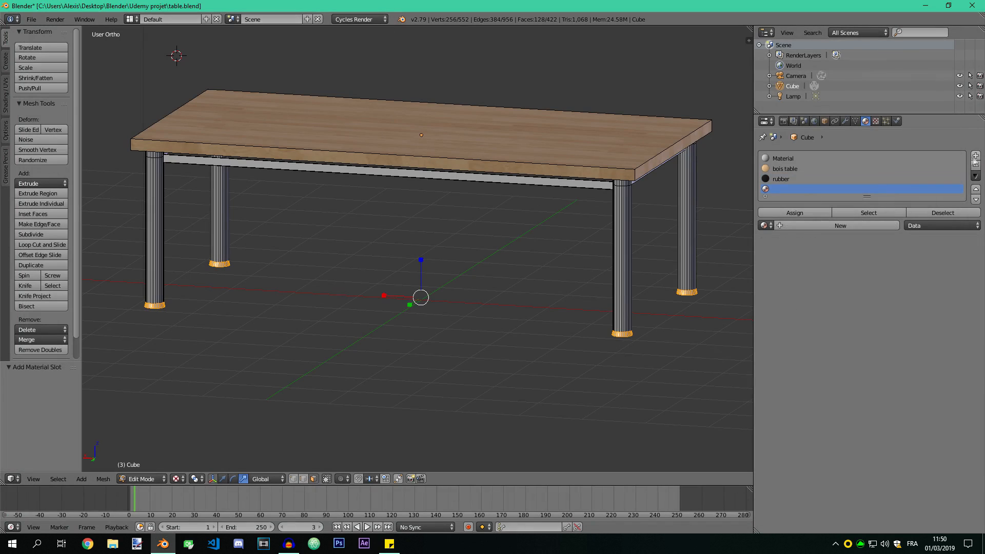
left_click(812, 228)
left_click(837, 227)
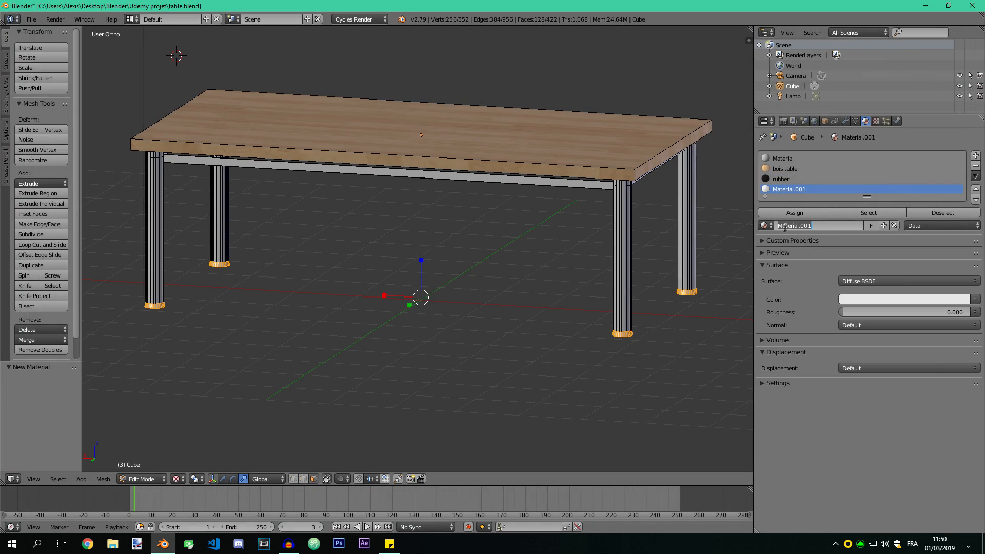
type("p")
key("Return")
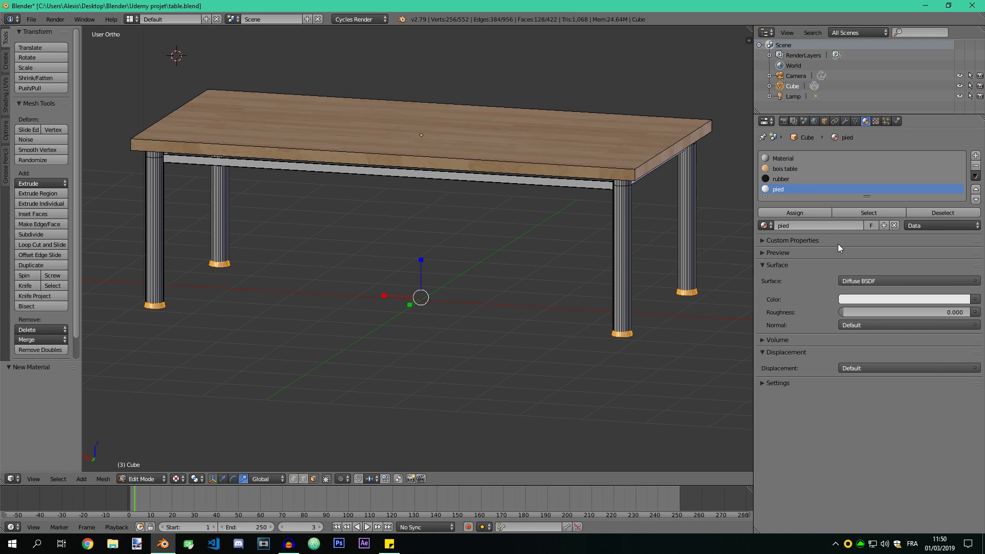
Step: Set the pied material's surface shader to Glossy BSDF and darken its color to near black
left_click(873, 280)
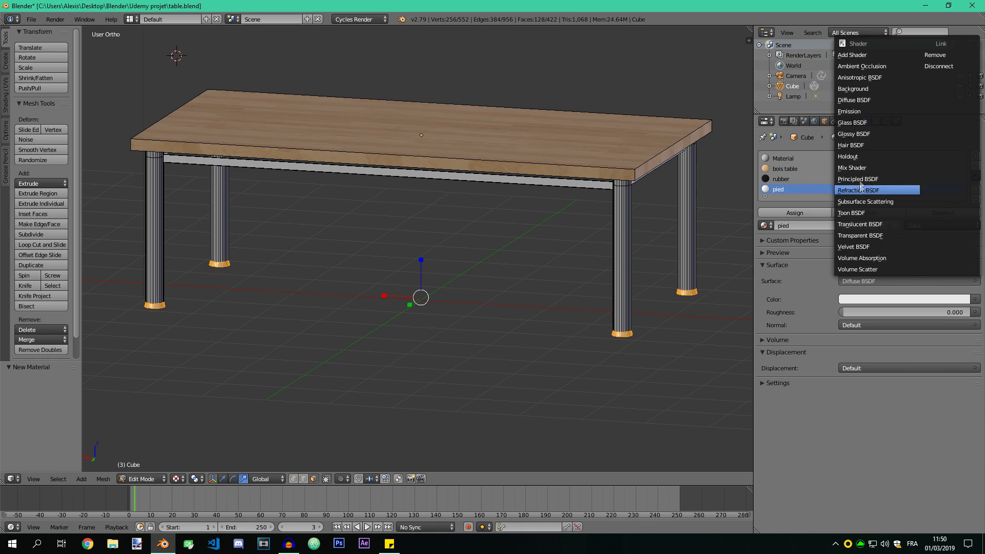
left_click(853, 134)
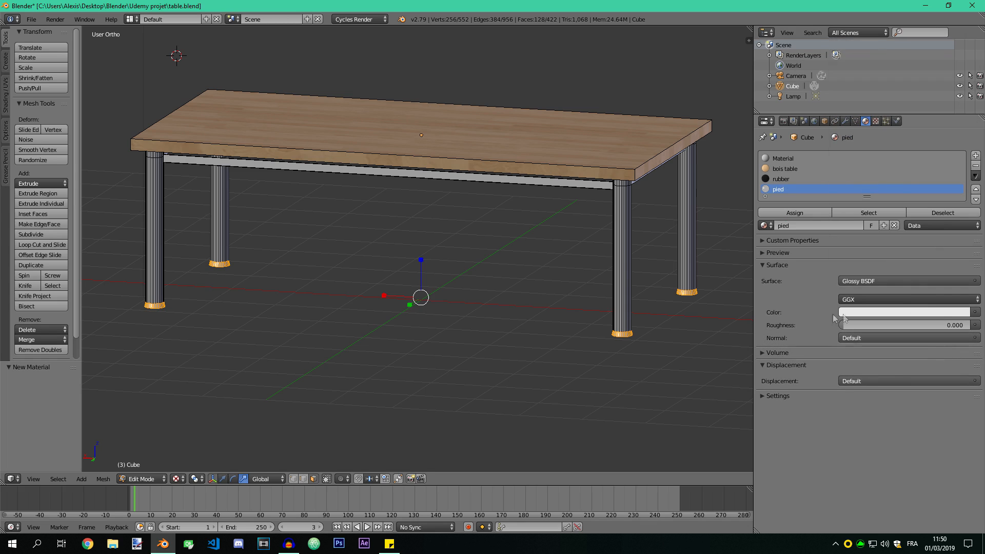
left_click(898, 312)
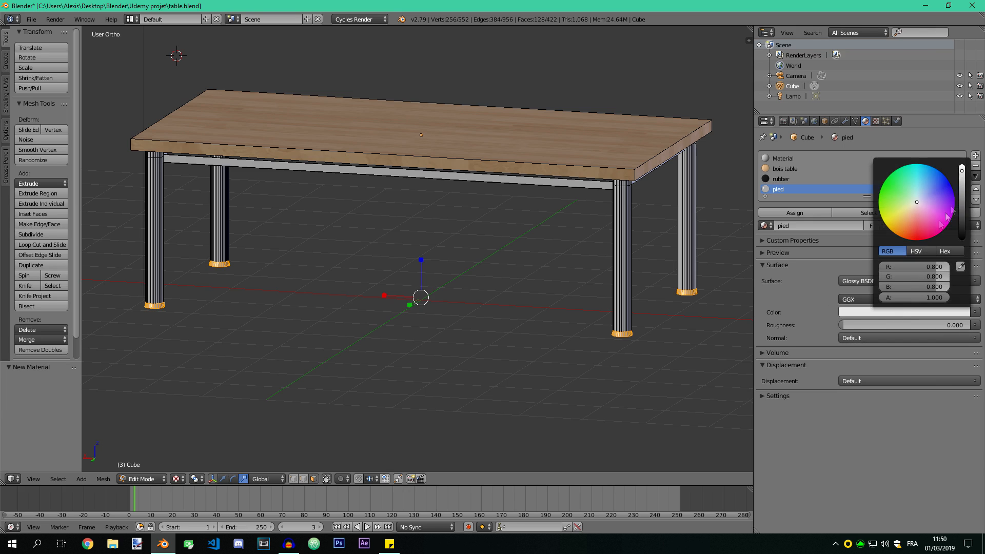
left_click_drag(962, 225, 962, 237)
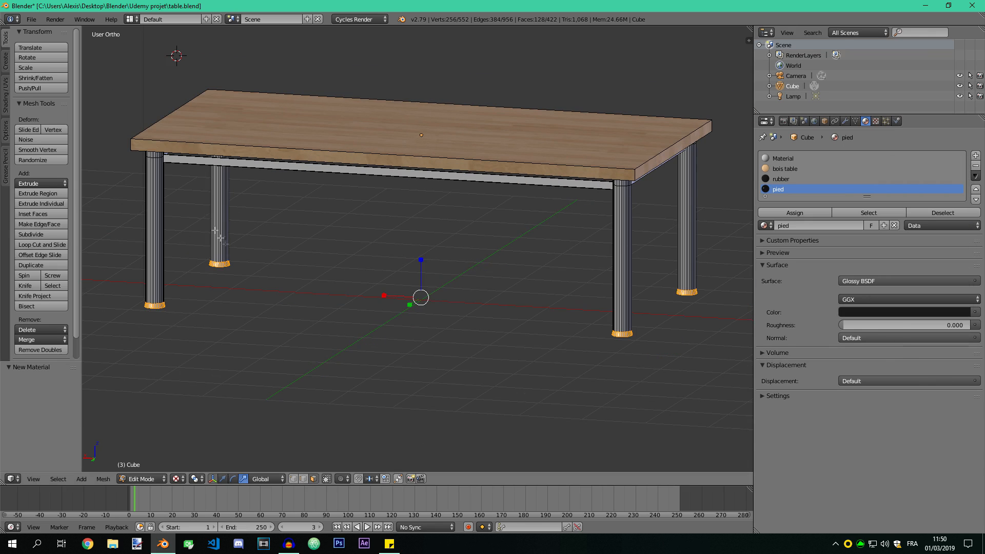
Step: Switch to vertex selection mode and select a vertex at the top of the front corner leg
scroll(626, 295, "up", 2)
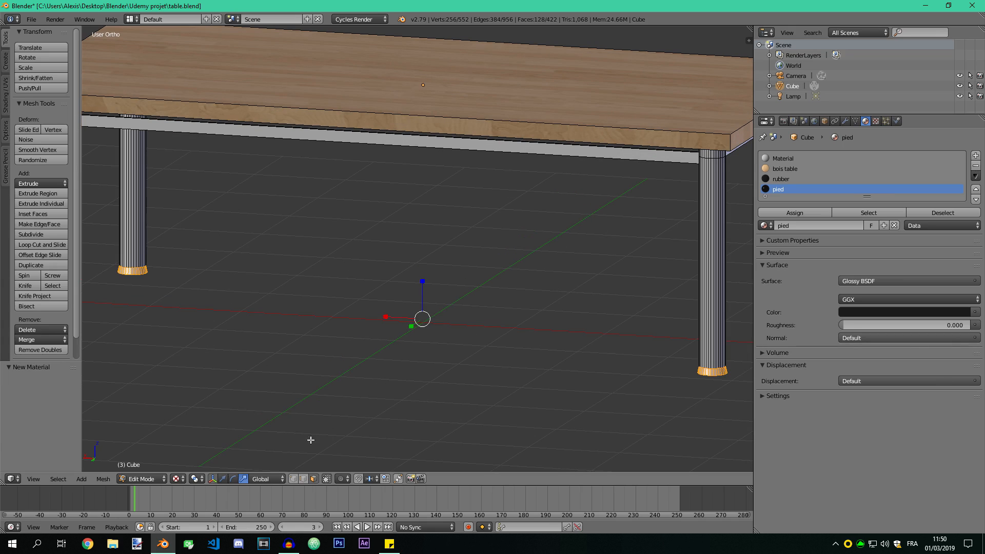
left_click(293, 480)
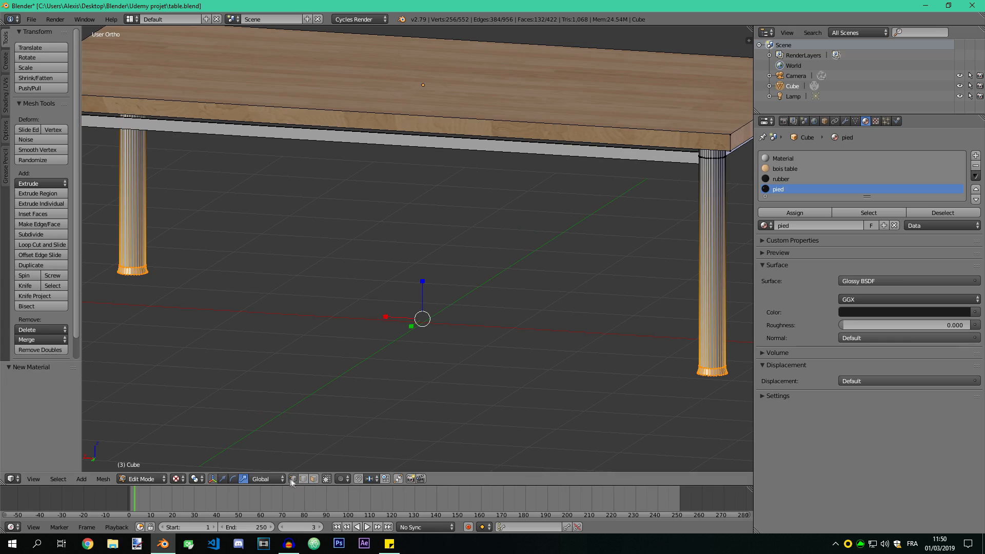
right_click(723, 157)
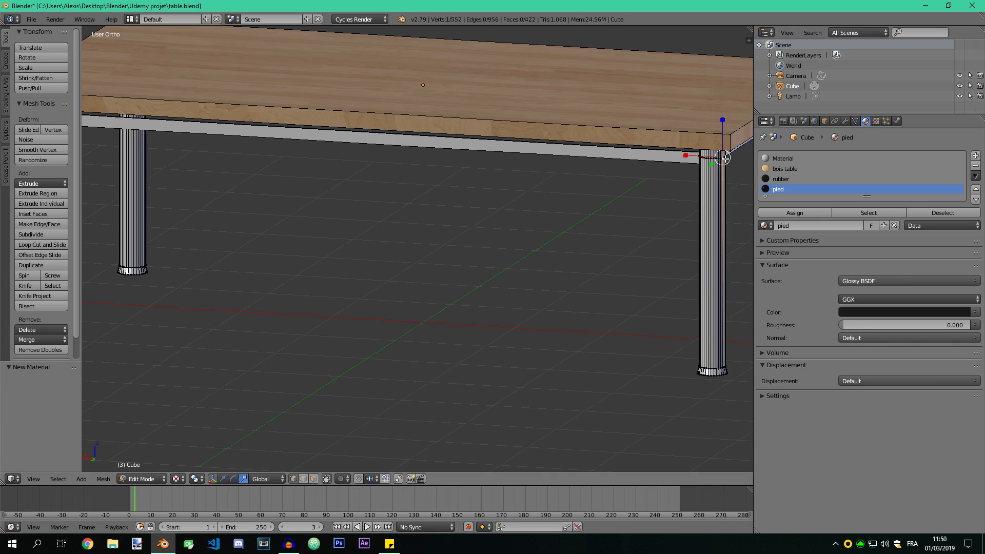
middle_click_drag(619, 216, 512, 209)
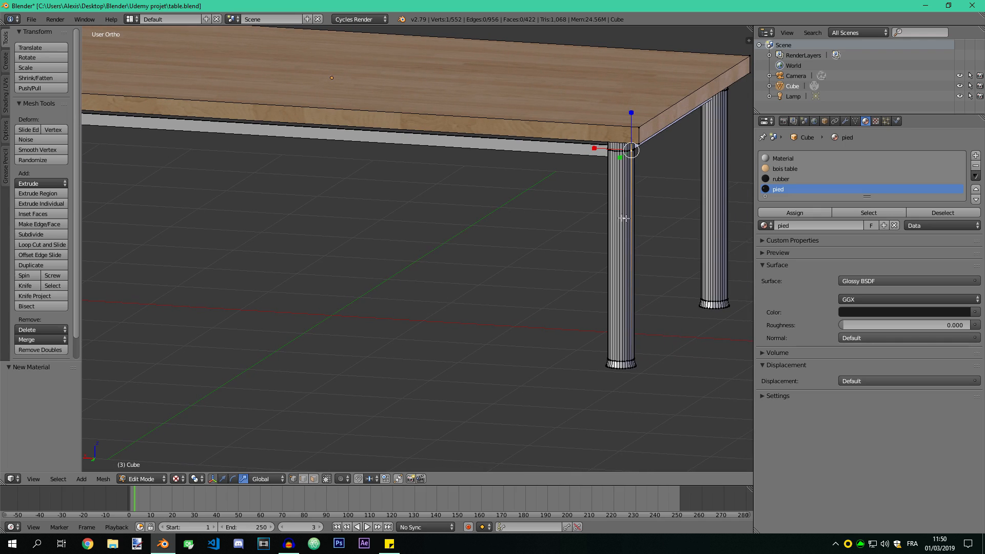
scroll(669, 171, "down", 4)
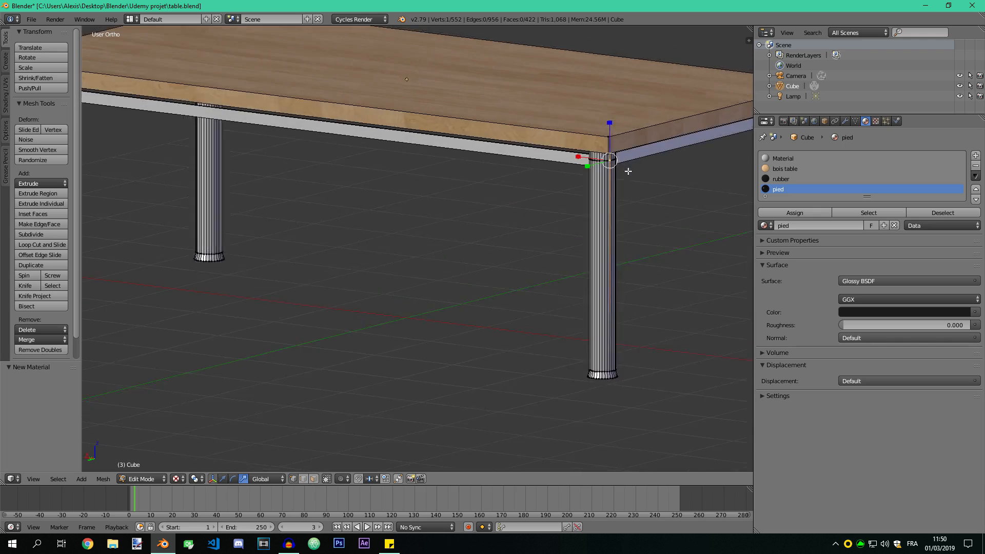
middle_click_drag(669, 171, 620, 179)
scroll(643, 208, "up", 1)
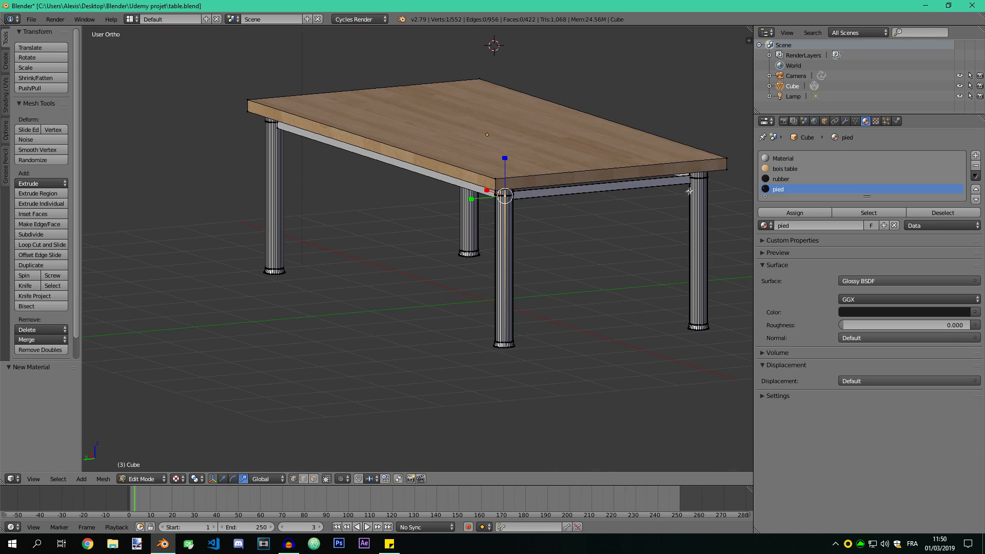
Step: Add one vertex on each of the other three legs and extend the selection to all linked geometry
right_click(700, 178, "shift")
middle_click_drag(383, 208, 414, 199)
right_click(135, 176, "shift")
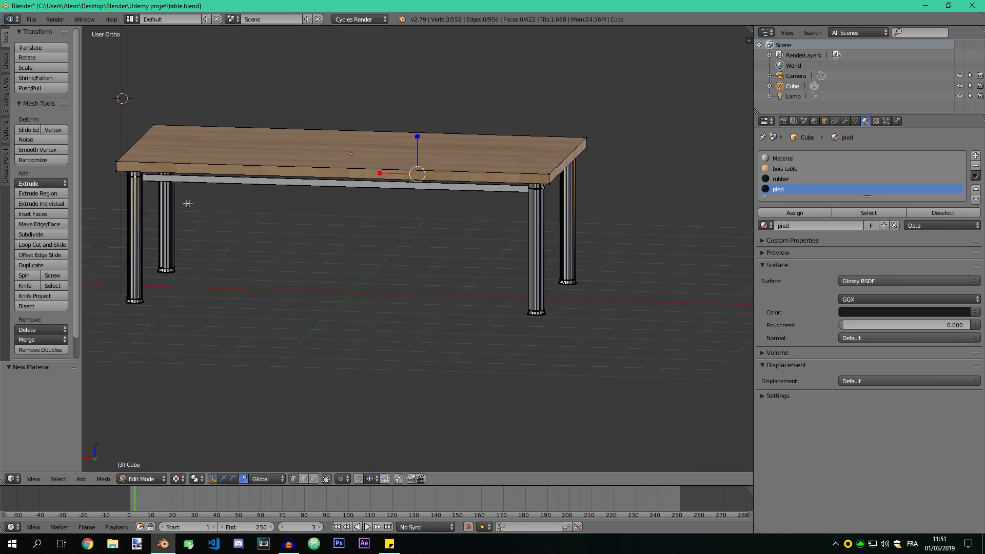
middle_click_drag(190, 204, 298, 209)
right_click(99, 216, "shift")
middle_click_drag(325, 253, 403, 279)
key("ctrl+l")
Step: Deselect the flared rubber foot at the base of each of the four legs, keeping the leg shafts selected
scroll(402, 279, "up", 6)
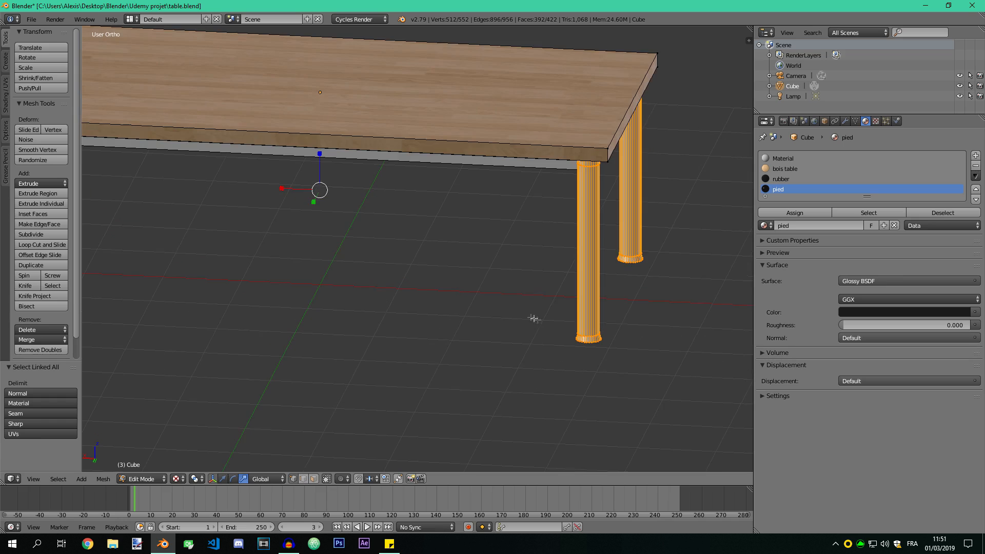
scroll(508, 282, "up", 3)
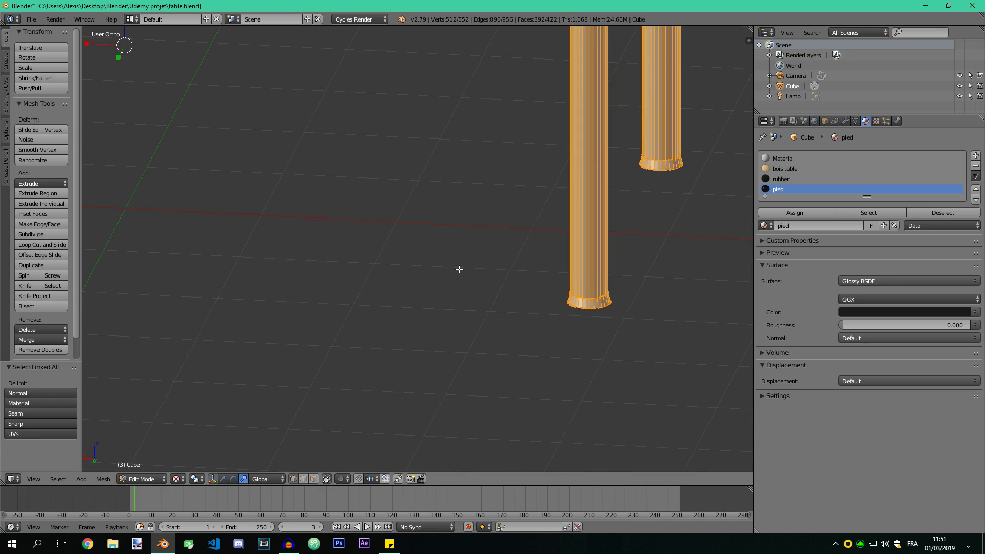
middle_click_drag(459, 268, 385, 252, "shift")
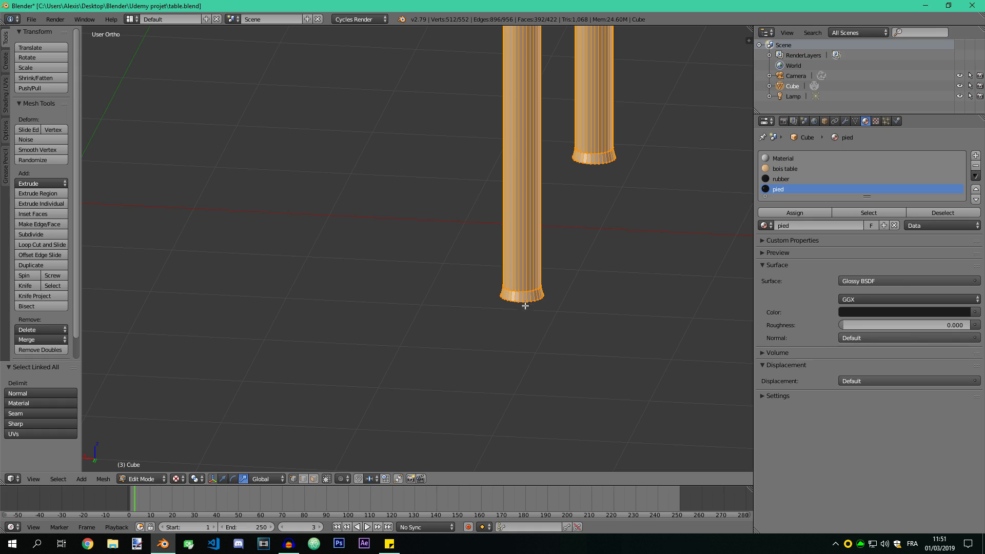
key("shift+l")
key("shift+l")
scroll(206, 193, "down", 2)
middle_click_drag(207, 186, 703, 217, "shift")
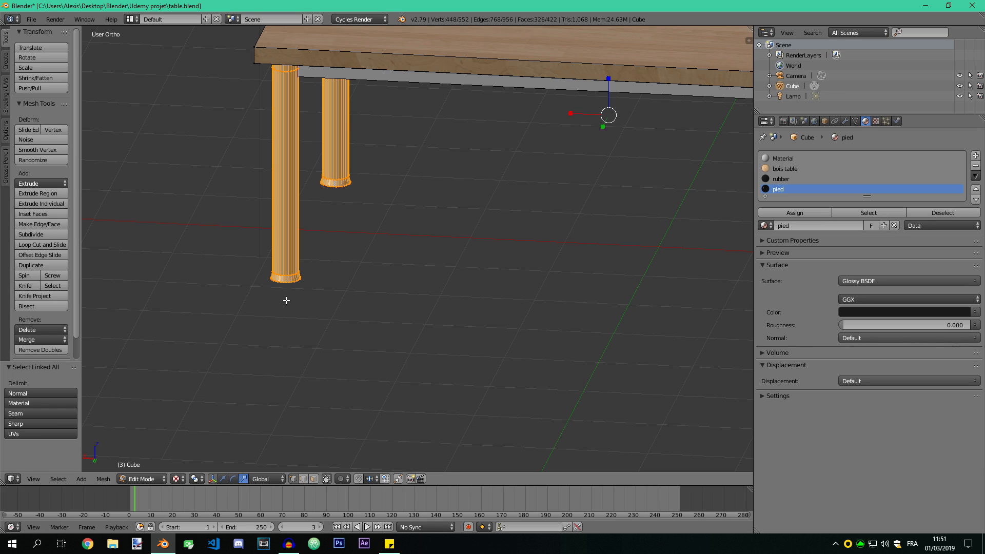
key("alt+shift")
scroll(286, 300, "up", 3)
key("shift+l")
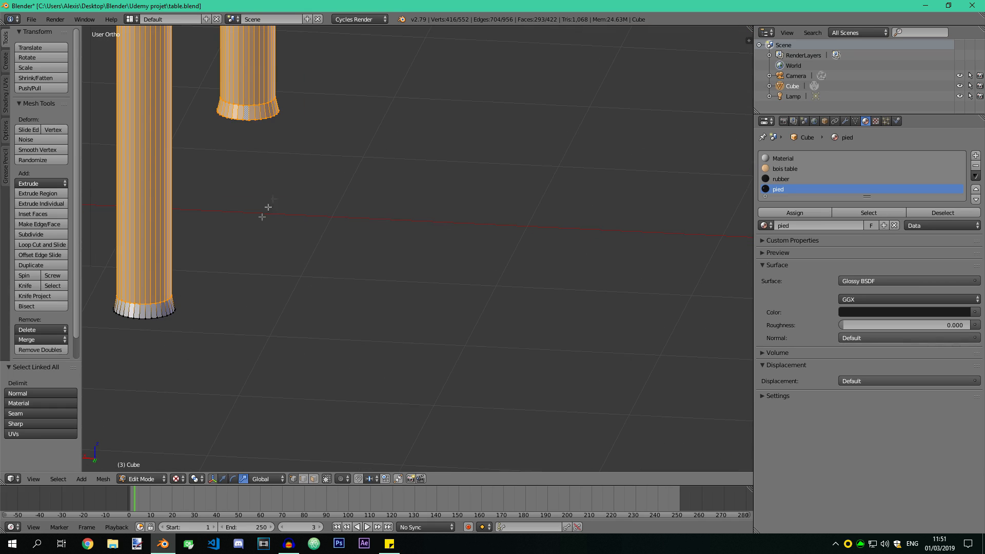
key("shift+l")
Step: Assign the pied material to the selected leg shafts and preview the table in rendered shading
scroll(457, 195, "down", 6)
middle_click_drag(488, 214, 330, 220, "shift")
left_click(814, 214)
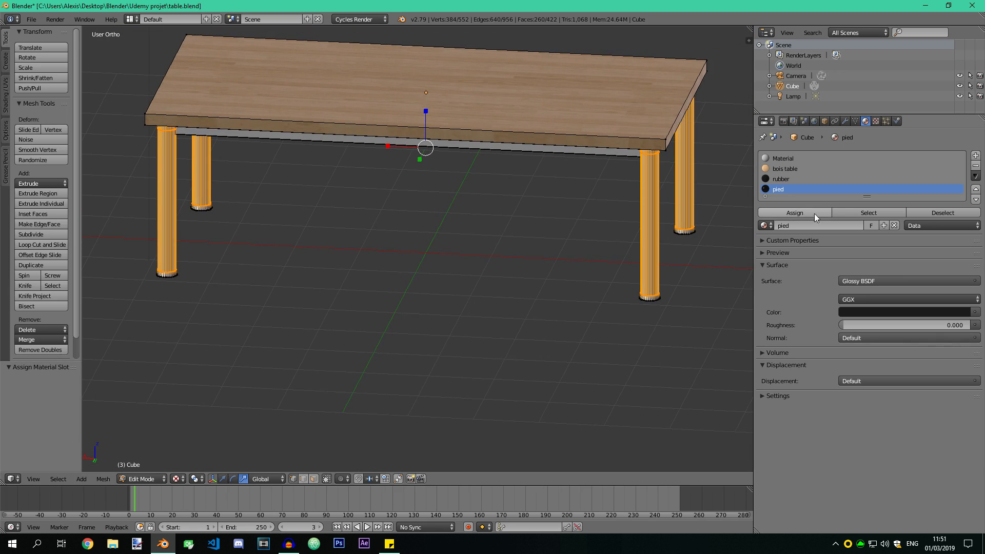
left_click(175, 479)
left_click(225, 421)
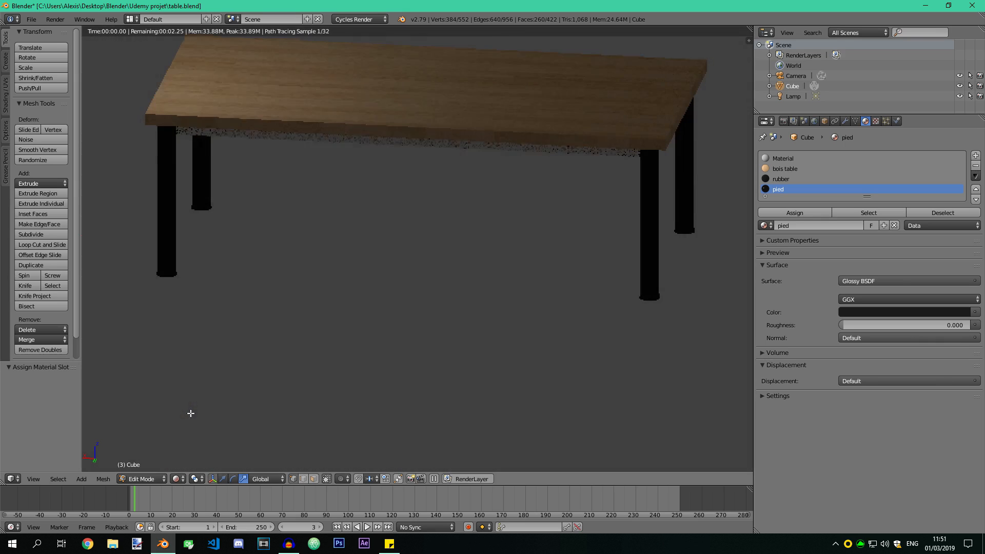
middle_click_drag(531, 306, 394, 325)
middle_click_drag(505, 303, 397, 299)
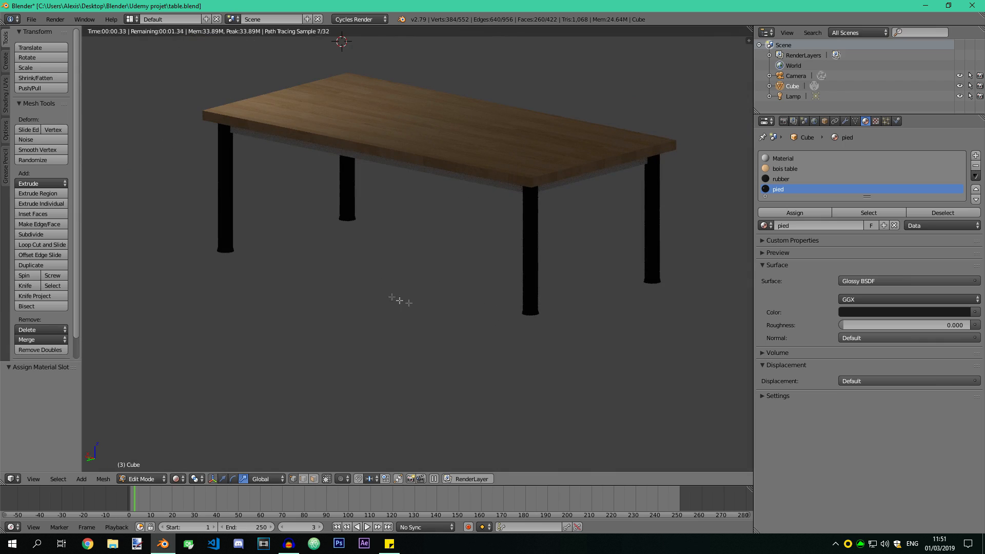
Step: Enable nodes on the lamp and set its emission strength to 167.4
left_click(792, 96)
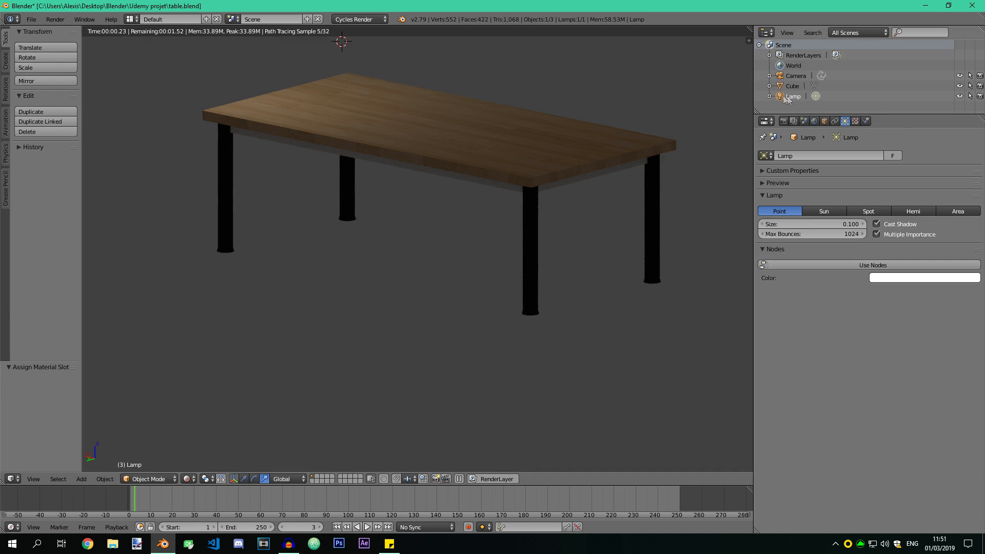
left_click(828, 266)
left_click_drag(880, 300, 939, 301)
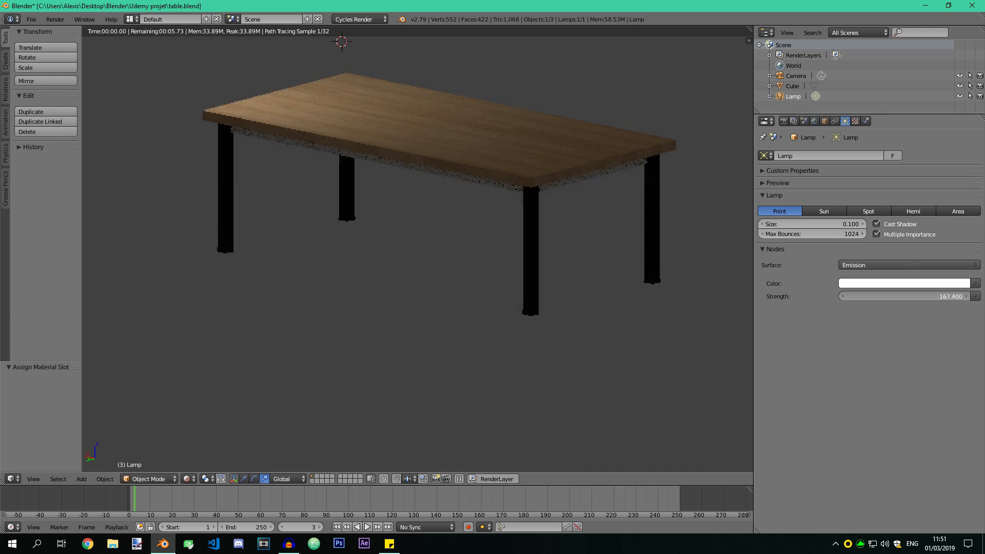
Step: Switch to solid shading, duplicate the lamp, and move the copy -9.31 along the X axis
scroll(206, 303, "down", 3)
left_click(186, 479)
left_click(205, 444)
key("KP_5")
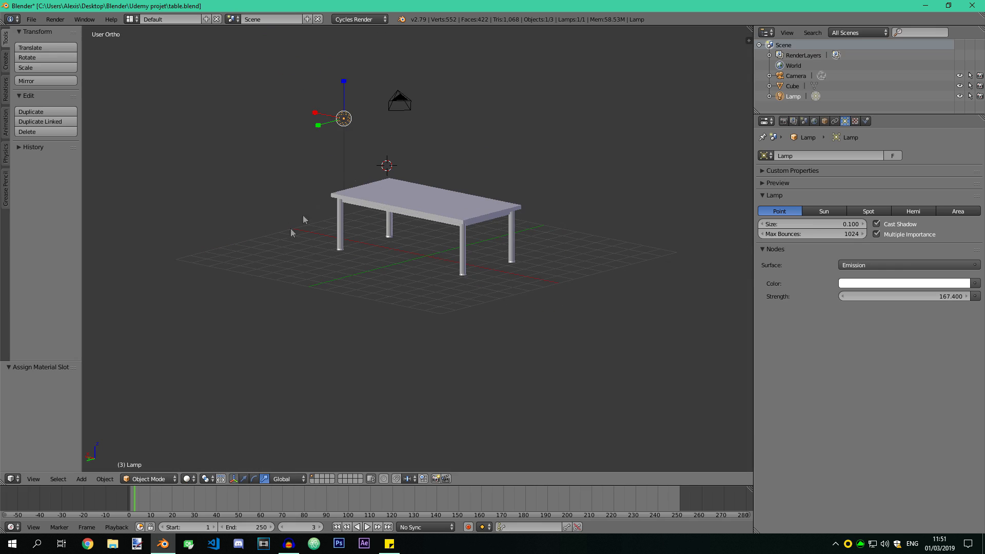
key("shift+d")
right_click(357, 158)
left_click(244, 478)
left_click_drag(317, 113, 471, 149)
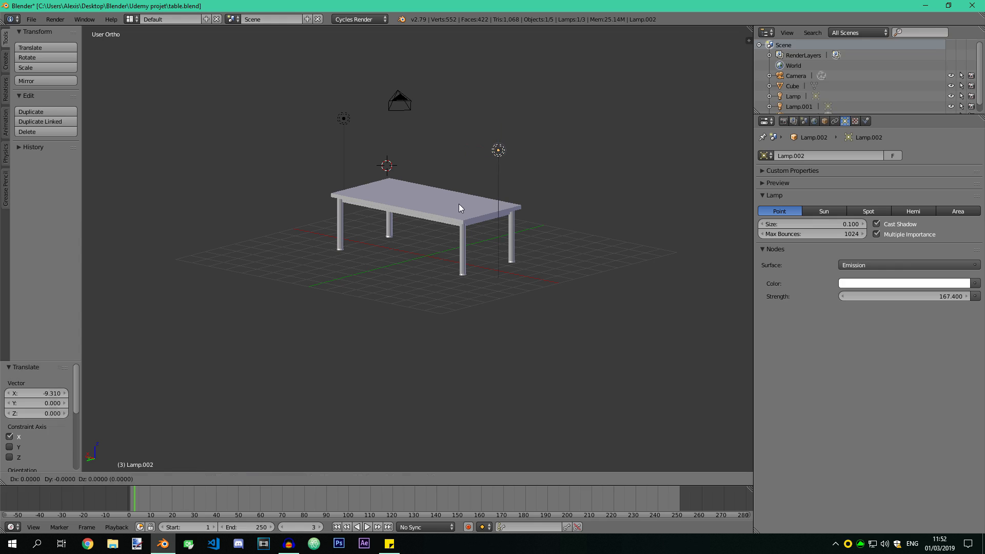
Step: Duplicate the second lamp along the Y axis, shift the copy 0.404 on Z, and return to rendered shading
key("shift+d")
key("y")
left_click(374, 190)
mouse_move(393, 146)
left_mouse_down()
mouse_move(390, 215)
mouse_move(394, 201)
left_mouse_up()
left_click(187, 478)
left_click(205, 411)
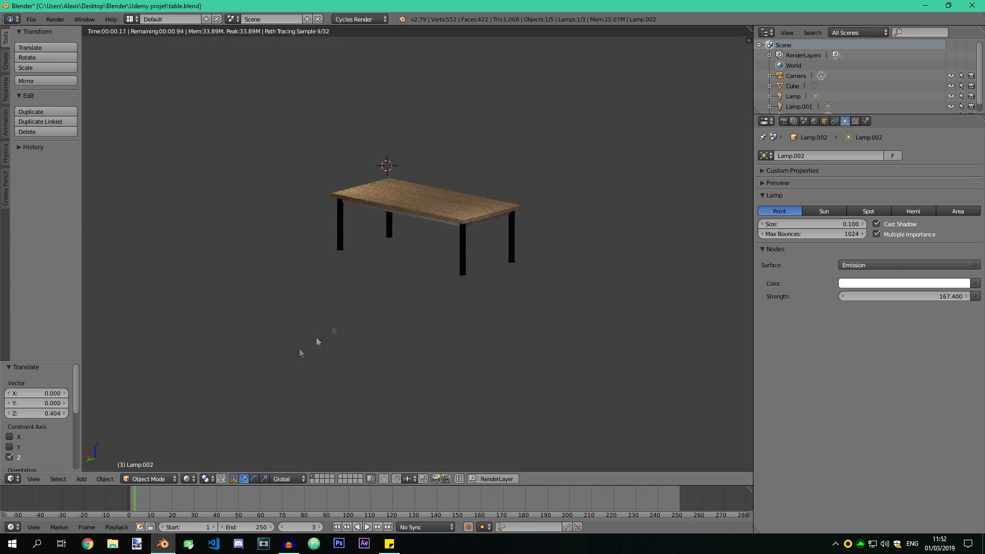
Step: Select the table and change the pied material's color, trying near white before settling on dark grey
scroll(438, 272, "up", 10)
middle_click_drag(497, 310, 437, 289)
middle_click_drag(352, 286, 558, 241)
scroll(381, 294, "down", 1)
right_click(687, 169)
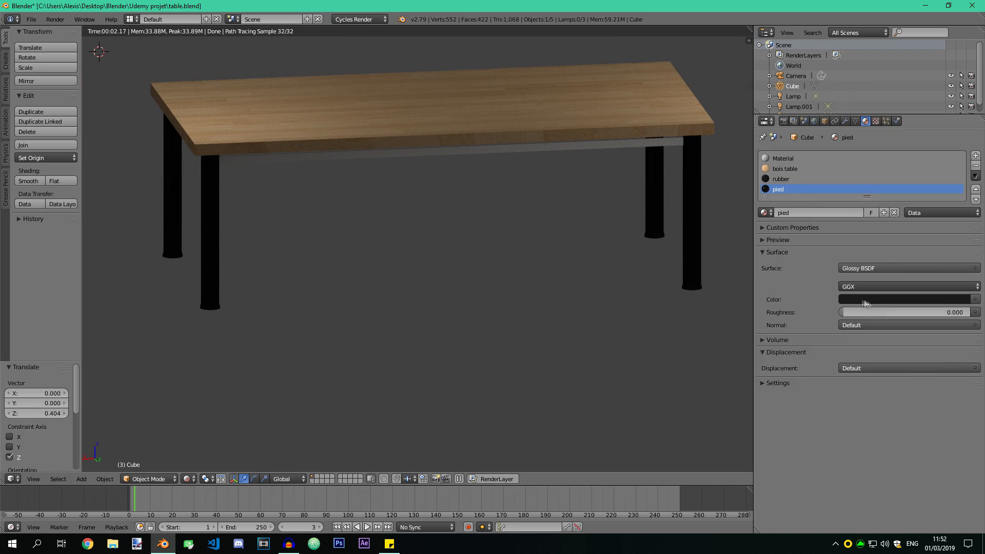
left_click(885, 300)
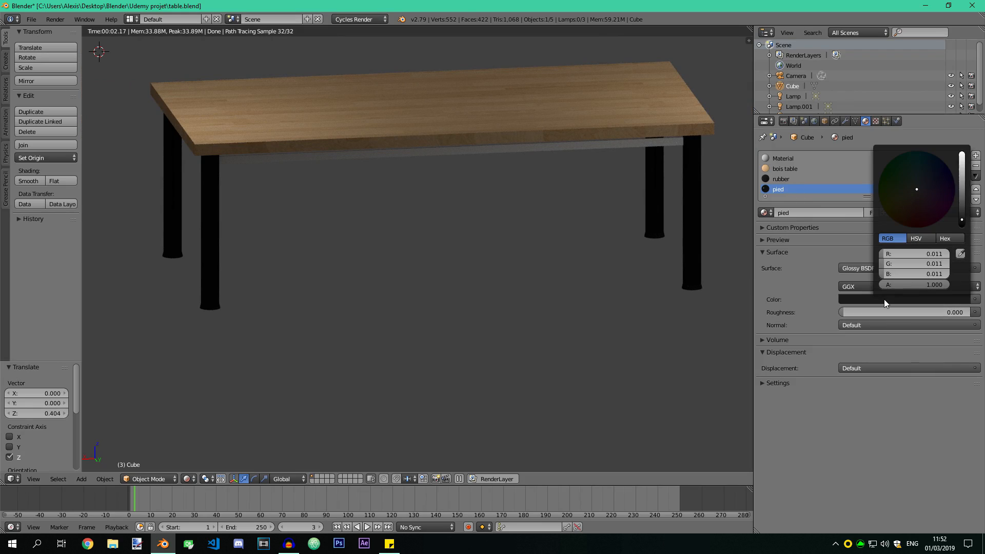
left_click(961, 155)
middle_click_drag(622, 254, 658, 239)
left_click(845, 299)
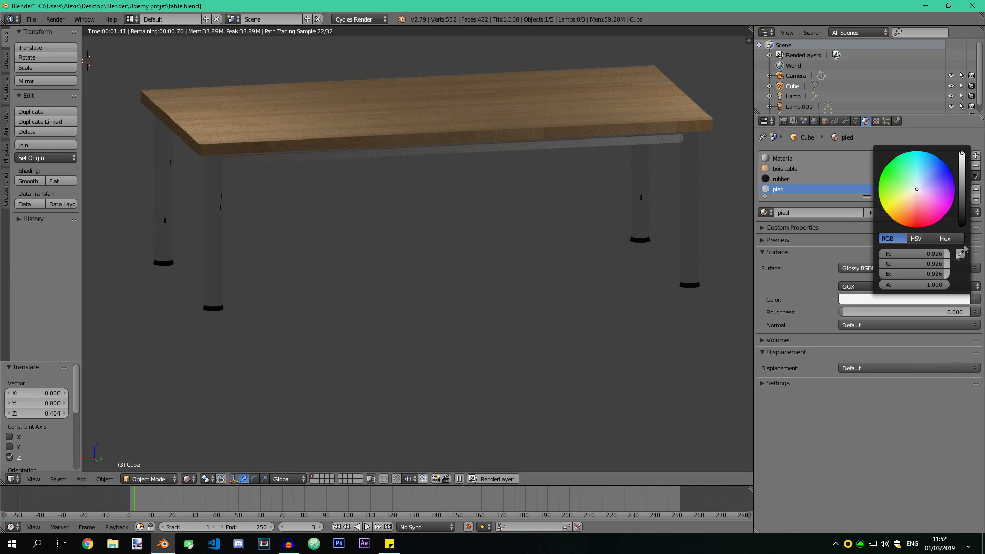
left_click_drag(962, 172, 962, 207)
Step: Set the pied material's roughness to 0.101 and its color to RGB 0.128
left_click_drag(845, 309, 877, 310)
middle_click_drag(631, 287, 661, 195)
mouse_move(872, 312)
left_mouse_down()
mouse_move(851, 312)
mouse_move(916, 311)
mouse_move(855, 312)
left_mouse_up()
middle_click_drag(604, 294, 530, 284)
left_click(916, 300)
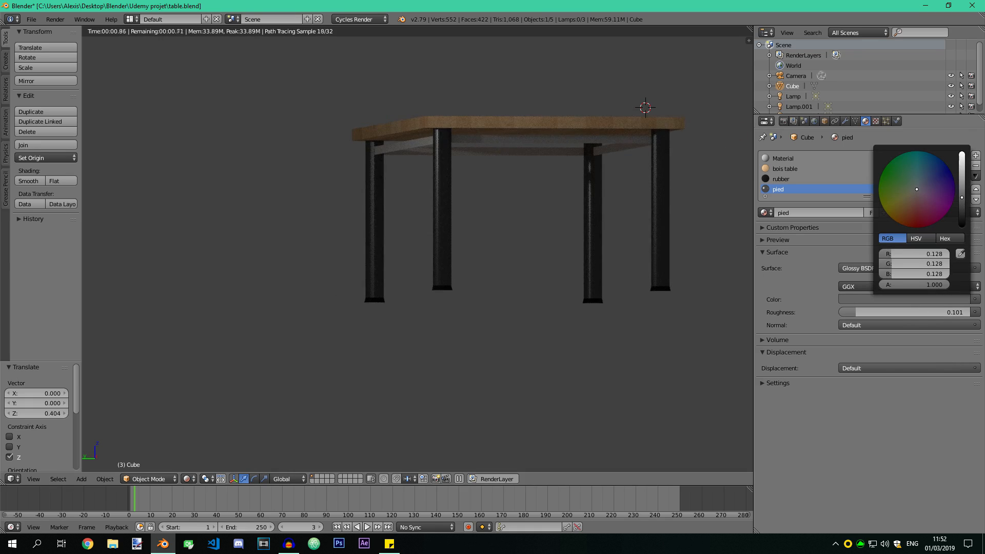
middle_click_drag(413, 211, 456, 143)
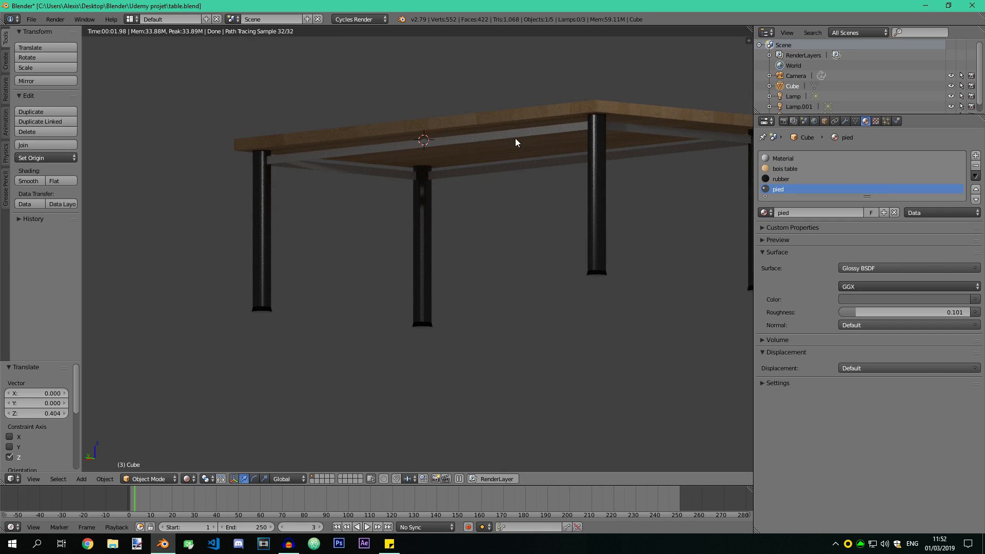
Step: Add a fifth material slot to the table and link the existing pied material to it
left_click(975, 155)
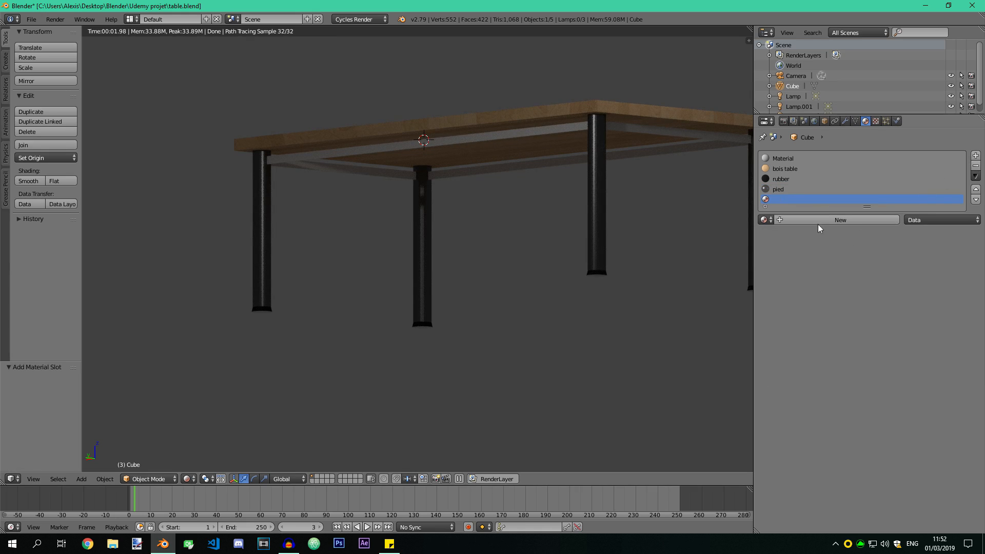
left_click(976, 166)
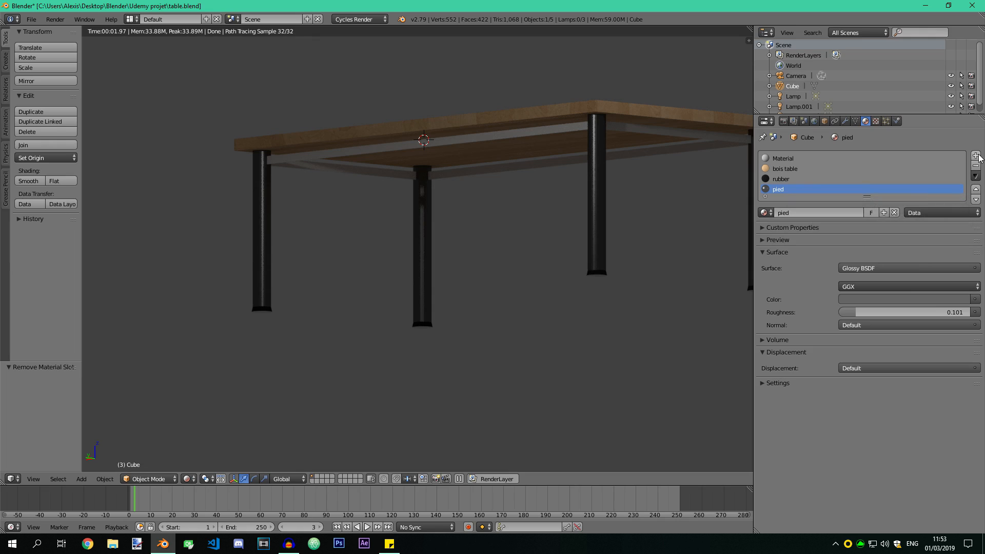
left_click(976, 155)
left_click(765, 219)
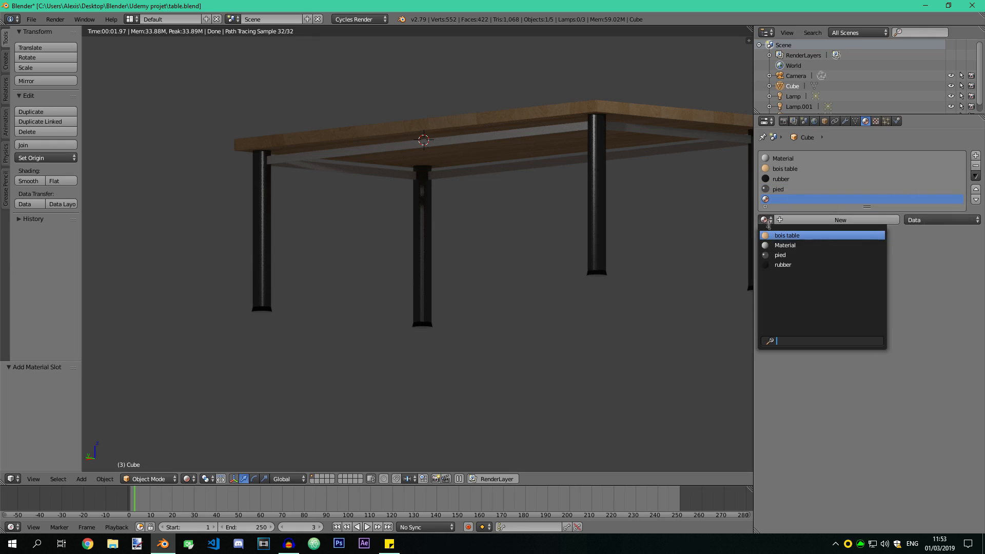
left_click(784, 258)
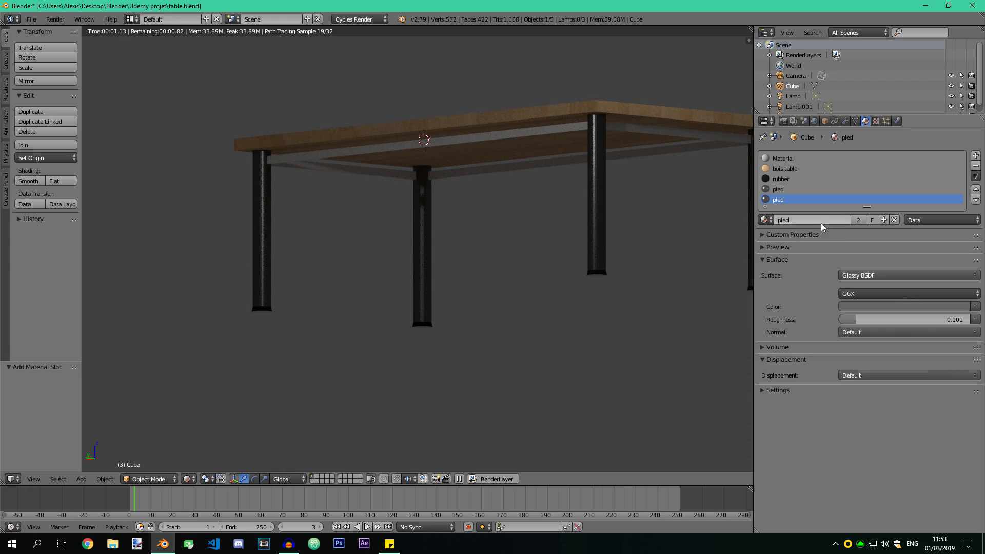
Step: Make the fifth slot's pied material a single-user copy and rename it barre
left_click(869, 307)
left_click_drag(897, 220, 918, 197)
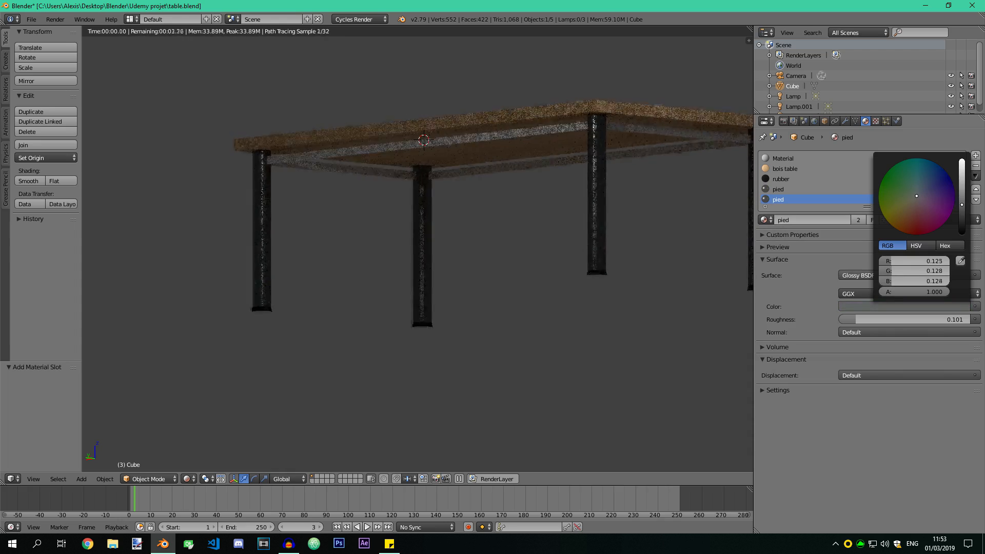
left_click(857, 219)
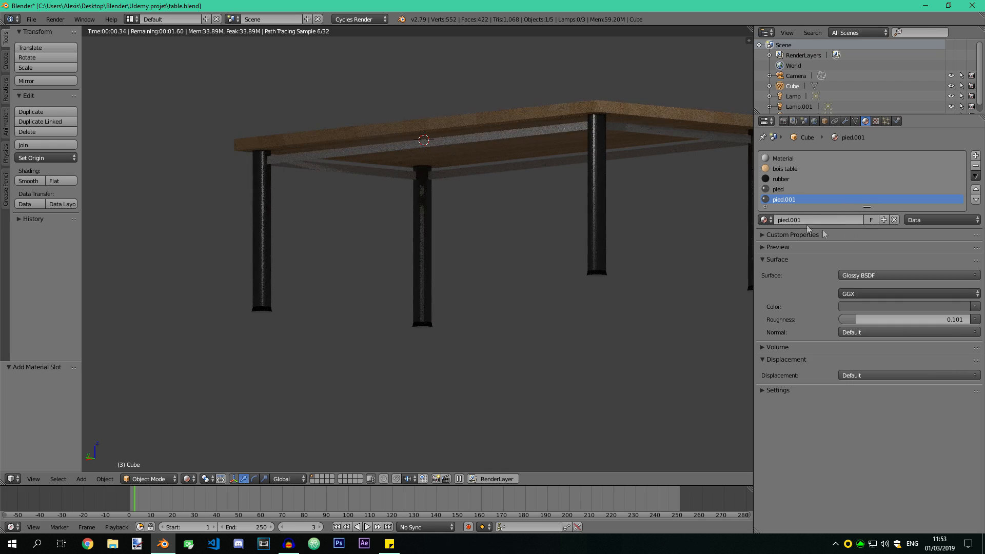
left_click(793, 219)
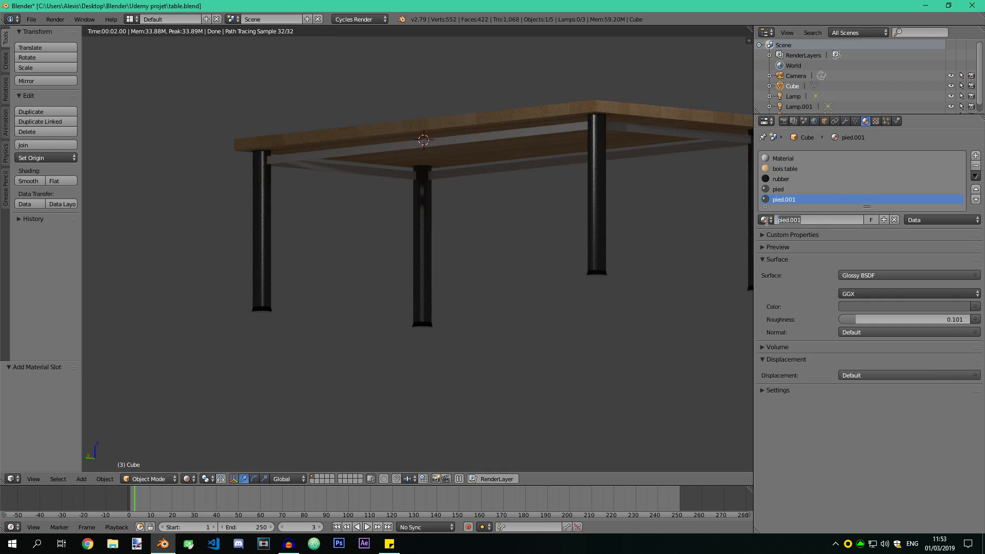
type("bqrre")
key("Return")
Step: Switch the system keyboard input language to French
middle_click_drag(637, 192, 634, 200)
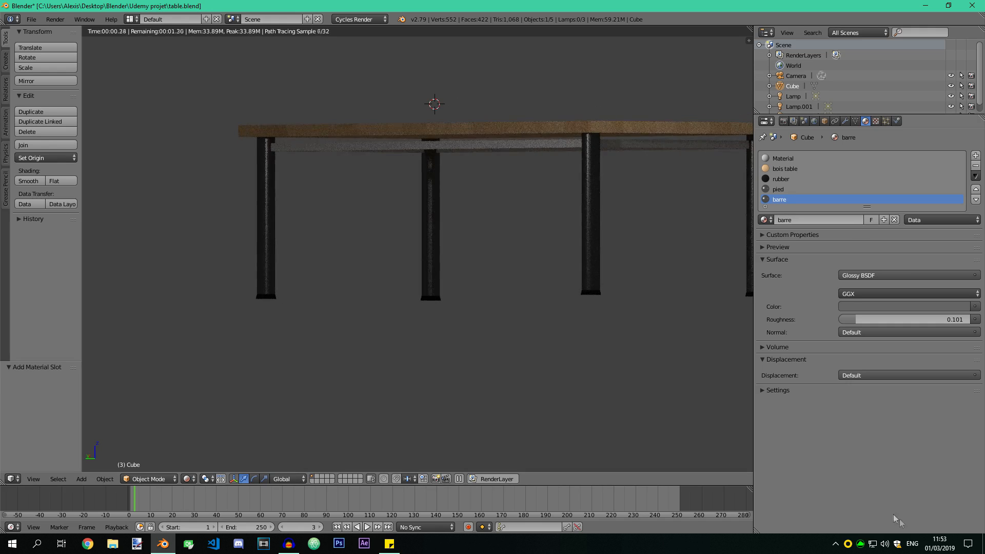
left_click(912, 543)
left_click(859, 454)
Step: Lighten the barre material's color to a medium grey
mouse_move(632, 265)
middle_mouse_down()
mouse_move(617, 268)
mouse_move(625, 271)
middle_mouse_up()
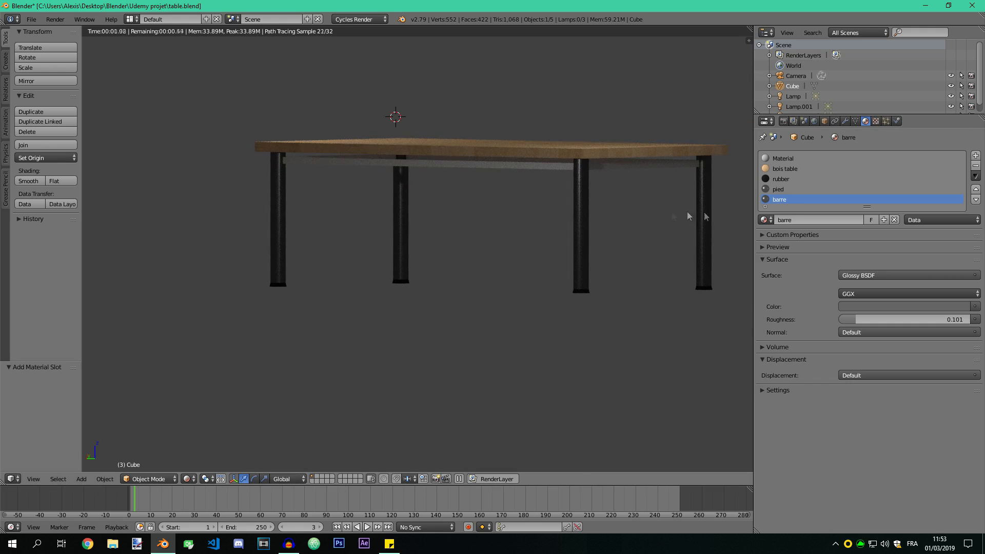
left_click(894, 306)
left_click_drag(965, 207, 962, 190)
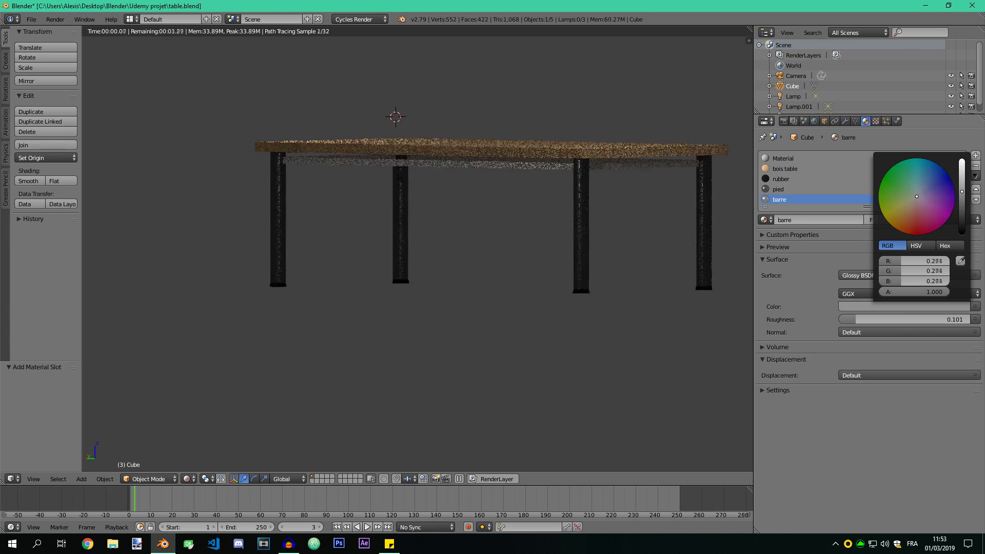
Step: Switch the viewport to Texture shading and put the table in Edit Mode with all of its geometry deselected
left_click(187, 479)
left_click(204, 434)
mouse_move(437, 220)
middle_mouse_down("shift")
mouse_move(408, 267)
mouse_move(420, 264)
middle_mouse_up("shift")
scroll(412, 253, "up", 2)
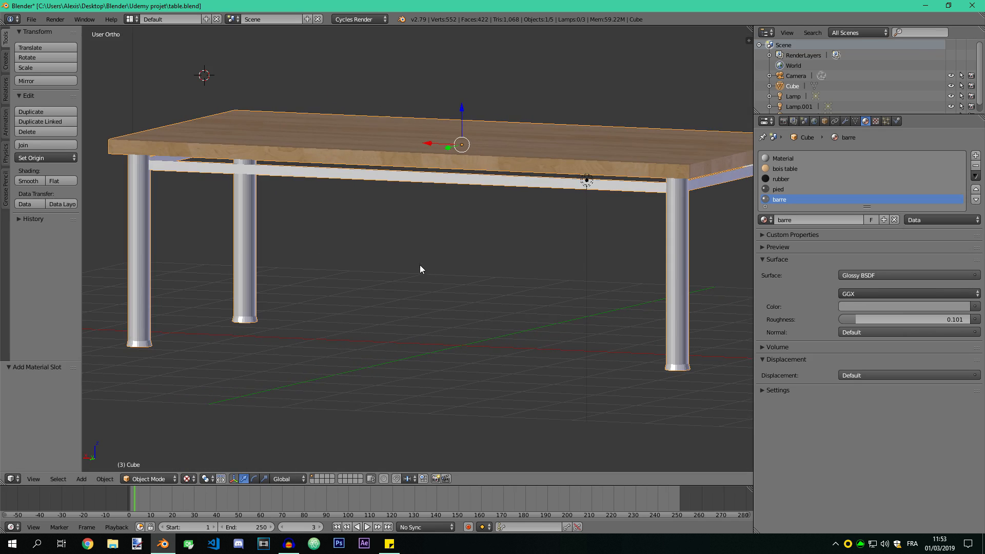
left_click(139, 478)
left_click(146, 456)
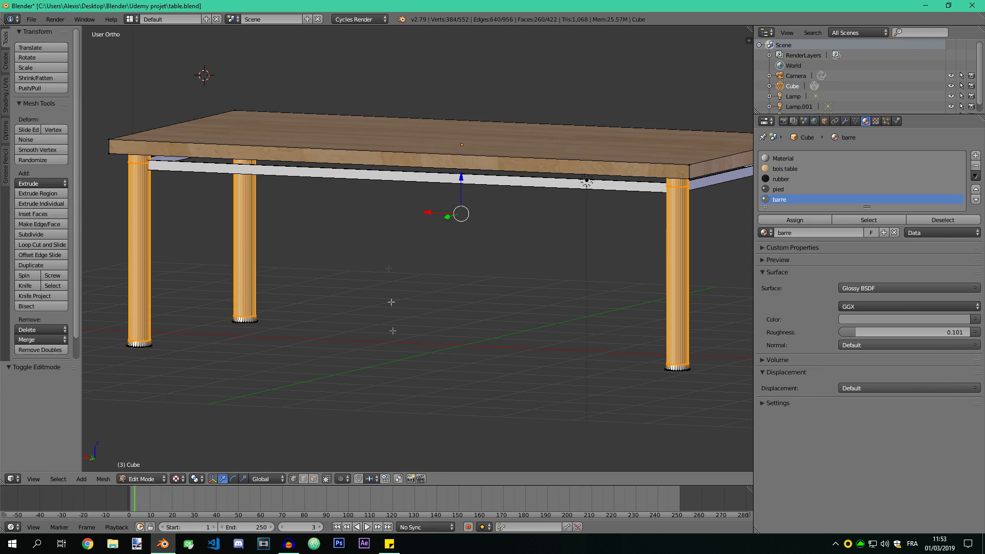
right_click(153, 162)
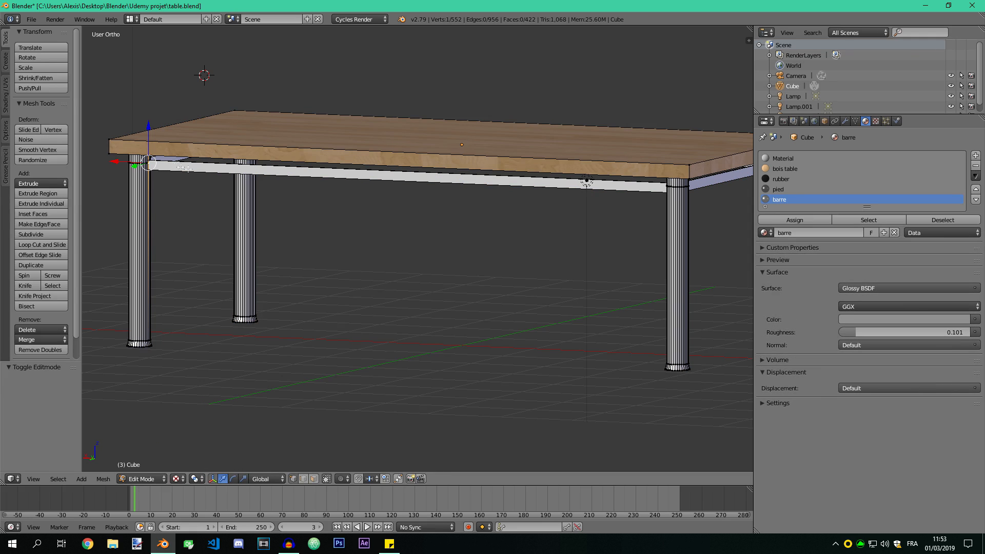
key("a")
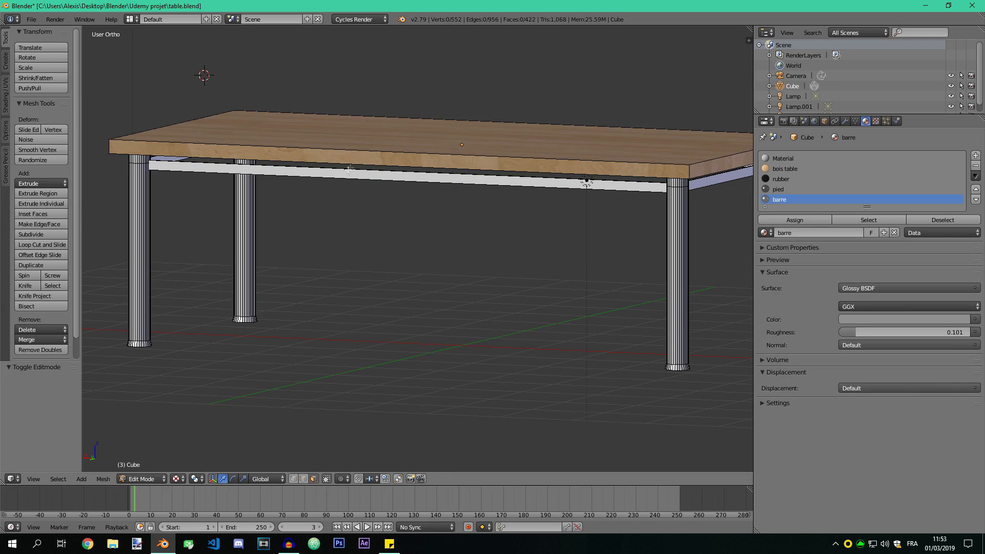
Step: Select all four complete crossbars under the tabletop and assign the barre material to them
right_click(377, 170)
middle_click_drag(499, 220, 424, 207)
right_click(552, 174, "shift")
middle_click_drag(552, 173, 531, 185)
right_click(531, 185, "shift")
middle_click_drag(572, 212, 440, 209)
right_click(488, 189, "shift")
middle_click_drag(516, 191, 402, 268)
key("ctrl+l")
left_click(775, 199)
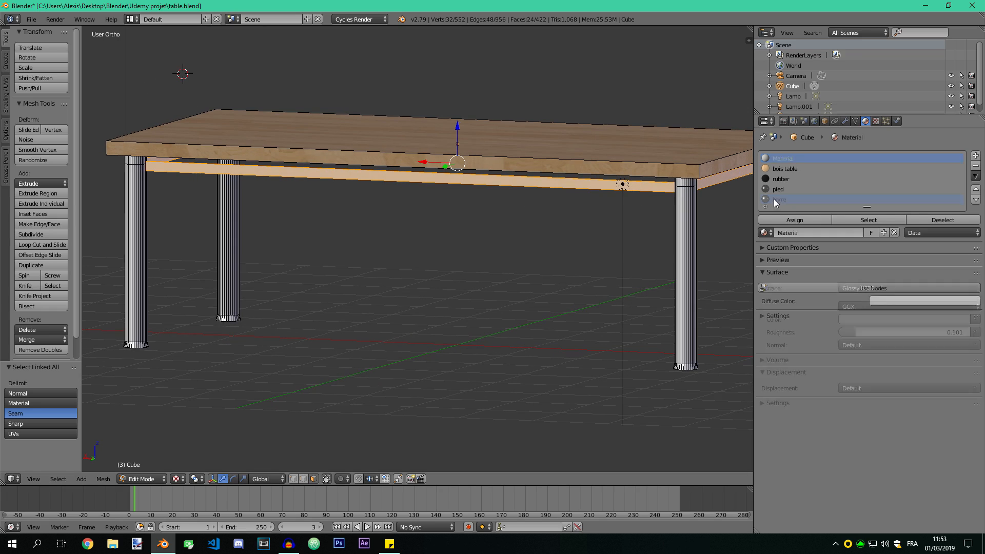
left_click(794, 220)
Step: Switch the viewport to Rendered shading and view the whole table to check the crossbar material
left_click(177, 478)
left_click(195, 410)
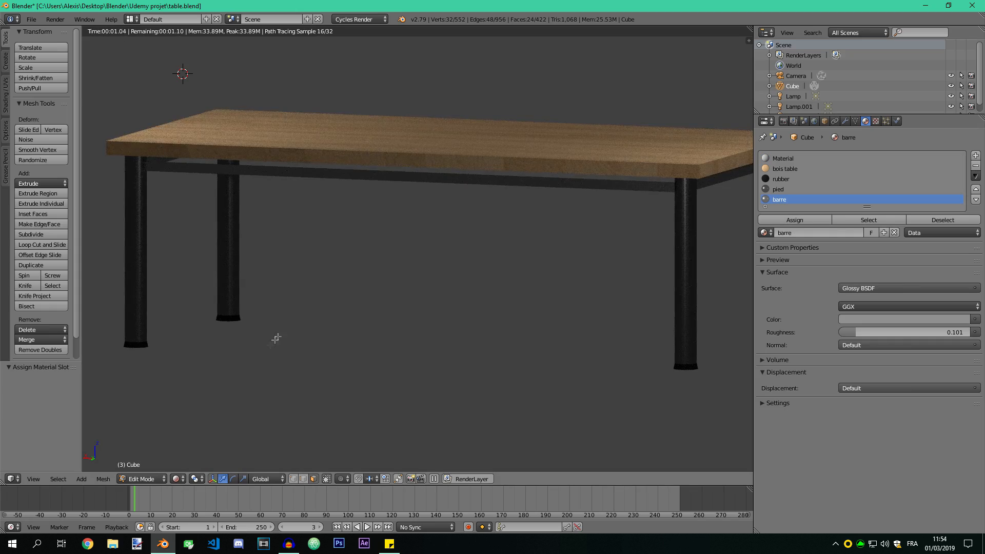
scroll(352, 324, "down", 1)
middle_click_drag(353, 324, 398, 268)
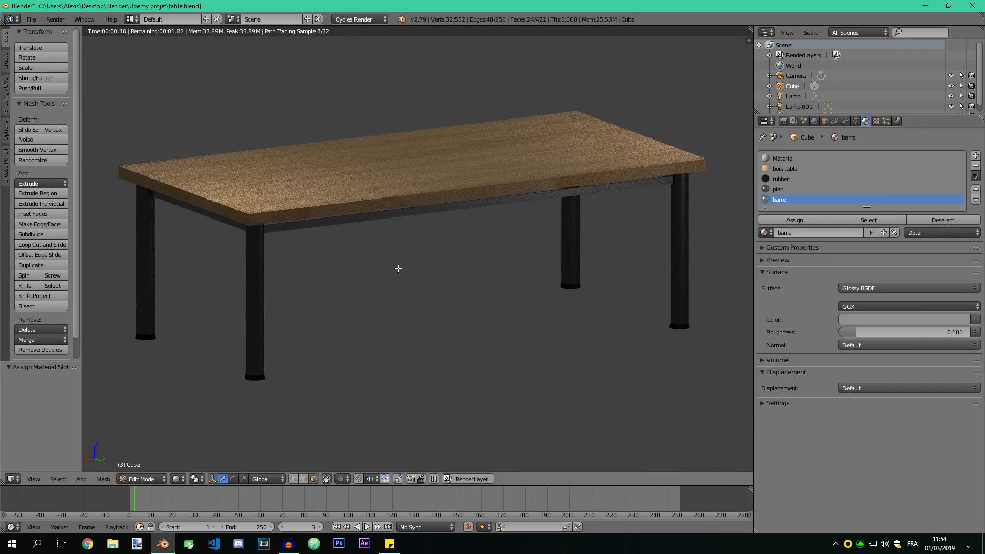